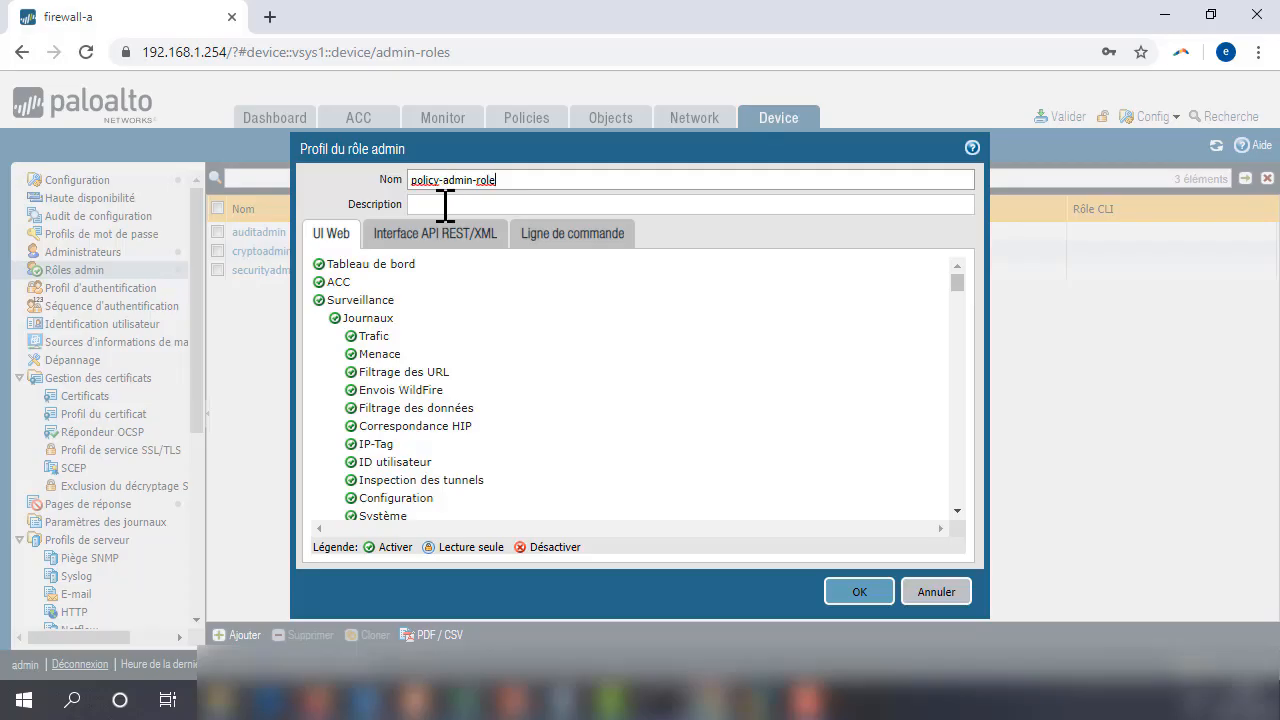
- Enter 'role administrators' as the policy-admin-role description, correcting the typos
left_click(443, 205)
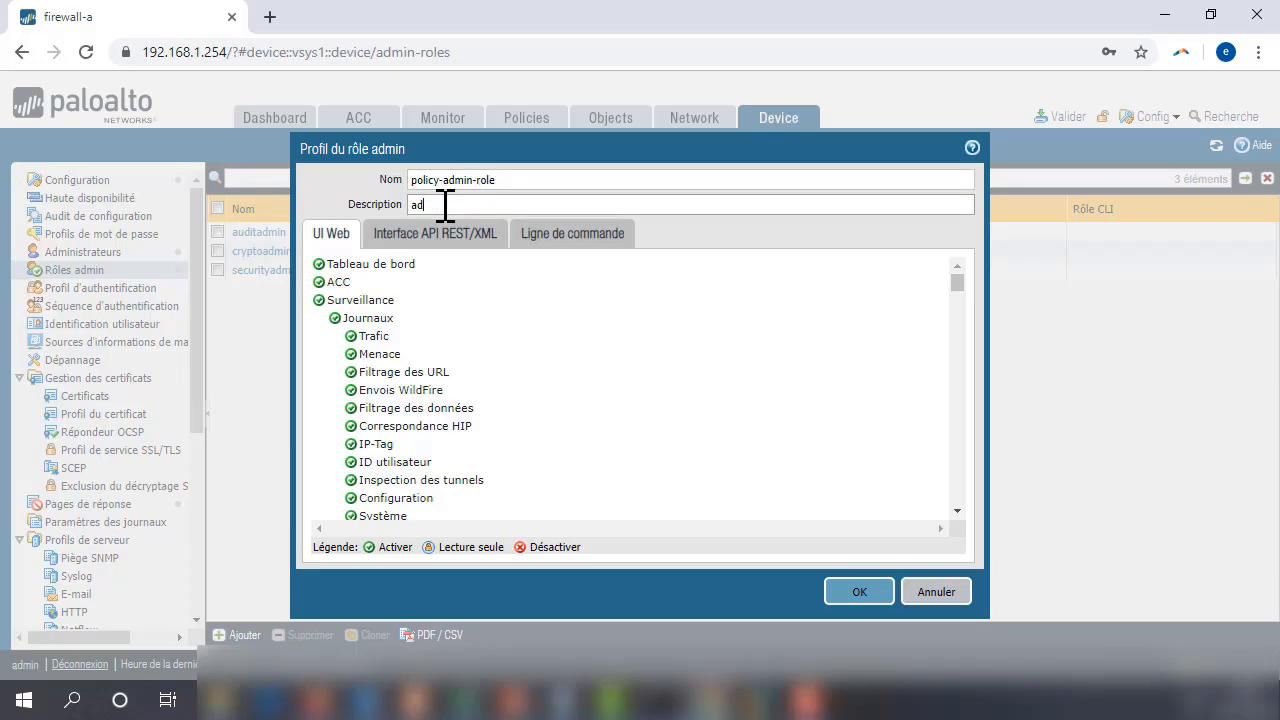
key("BackSpace")
key("BackSpace")
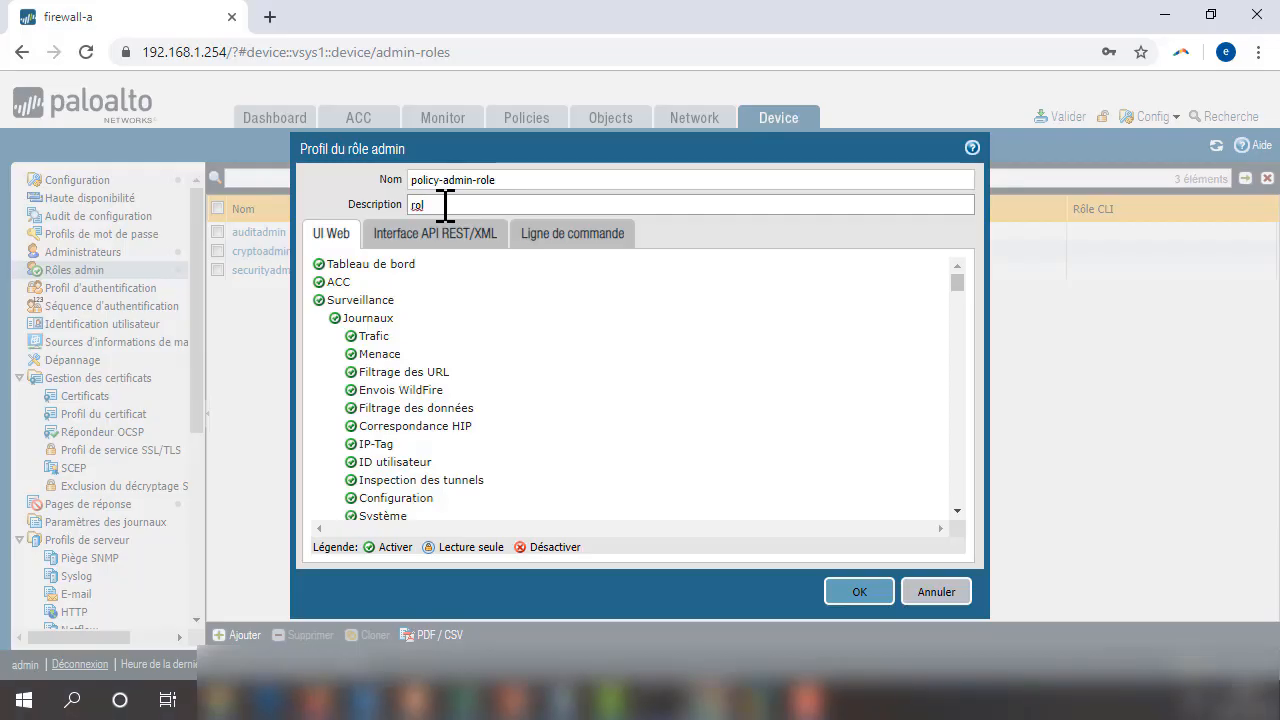
type("role")
key("BackSpace")
key("BackSpace")
key("BackSpace")
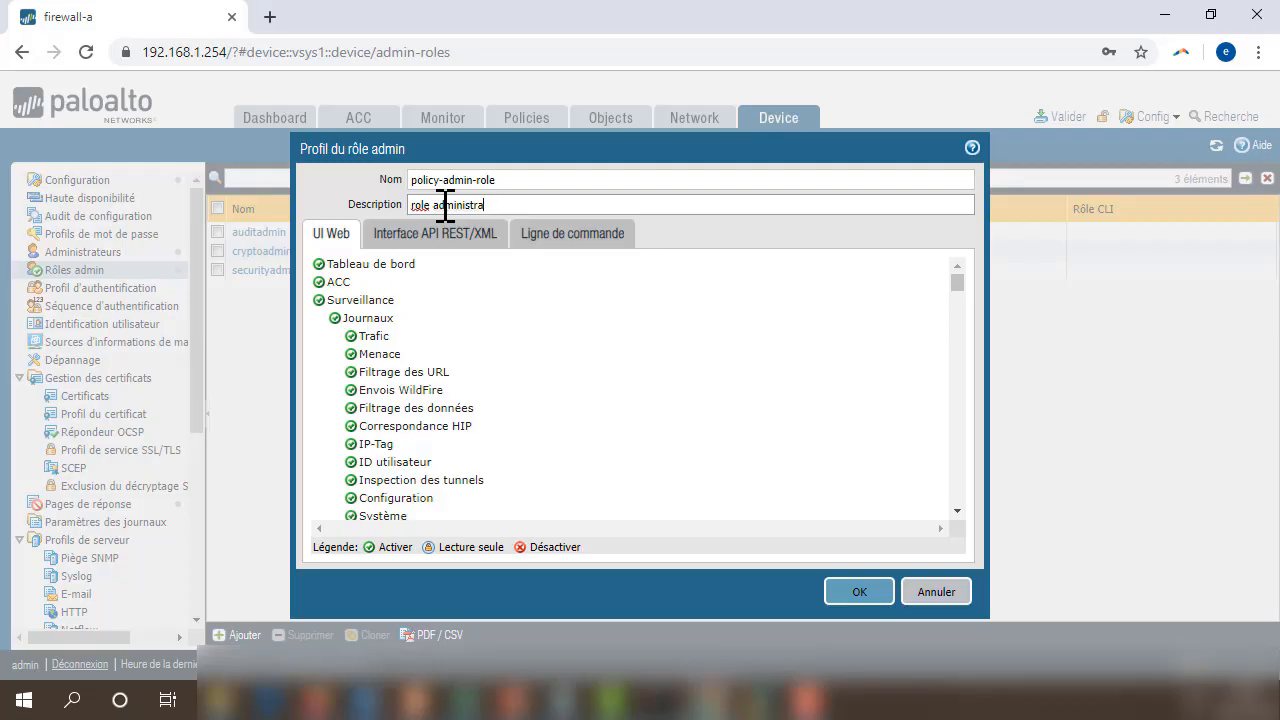
type("tors")
- Set Web UI access to Désactiver for Surveillance, Réseau, Périphérique and Confidentialité
scroll(486, 350, "down", 10)
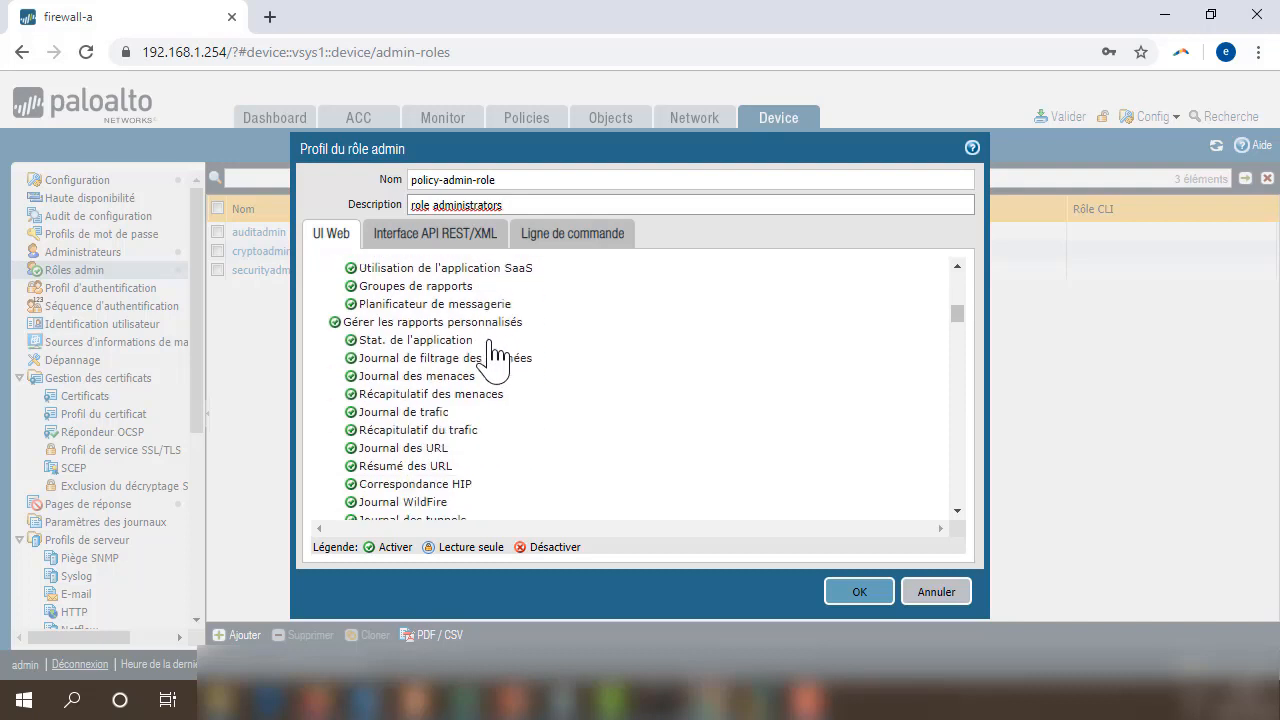
scroll(486, 355, "up", 10)
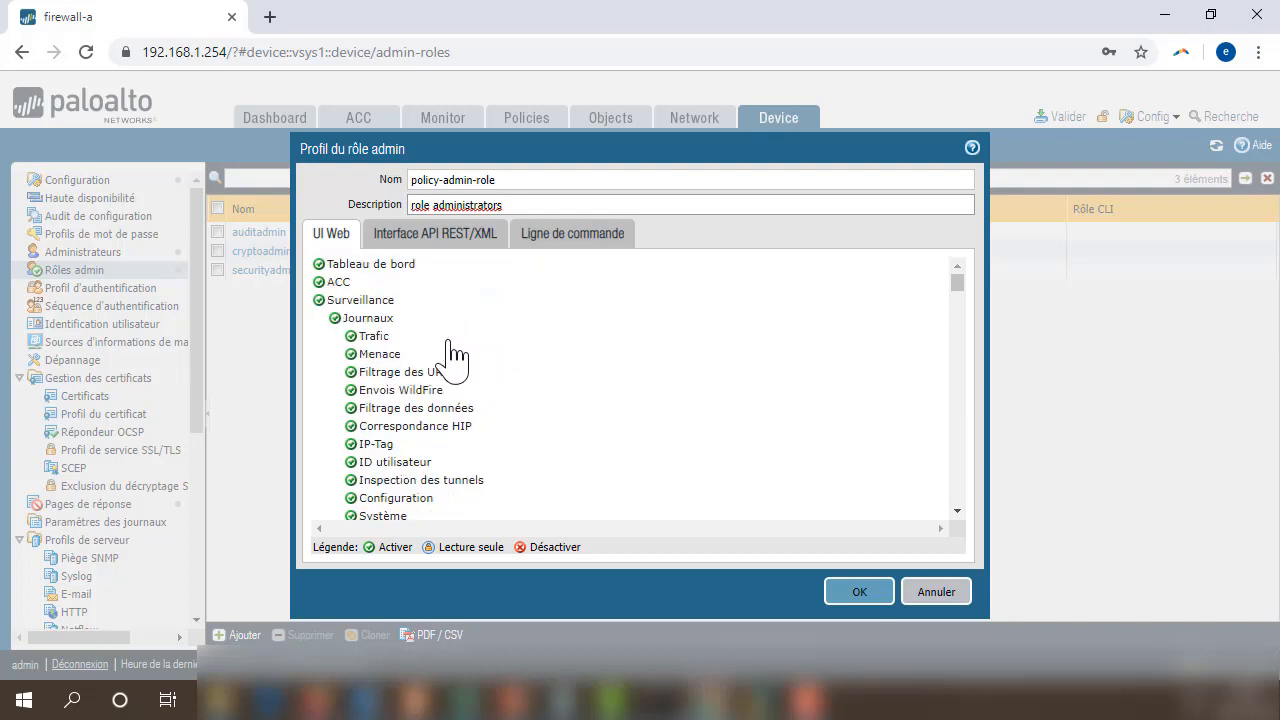
left_click(319, 300)
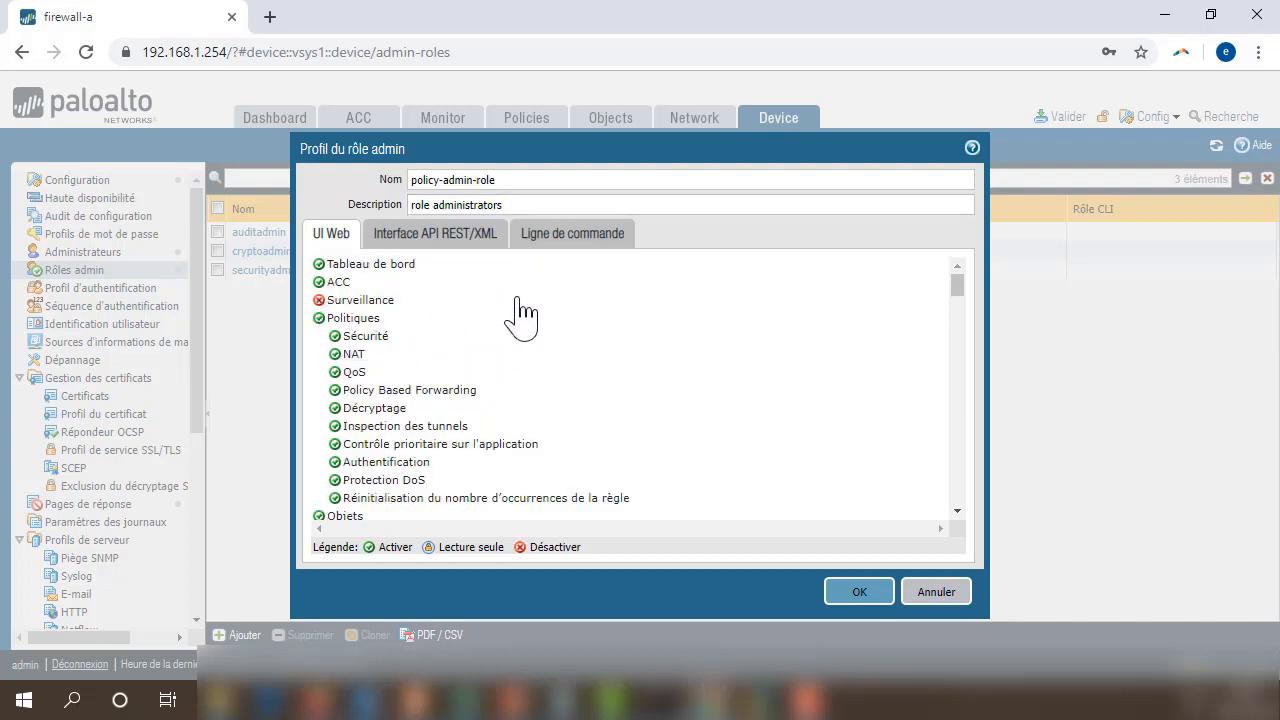
scroll(580, 345, "down", 4)
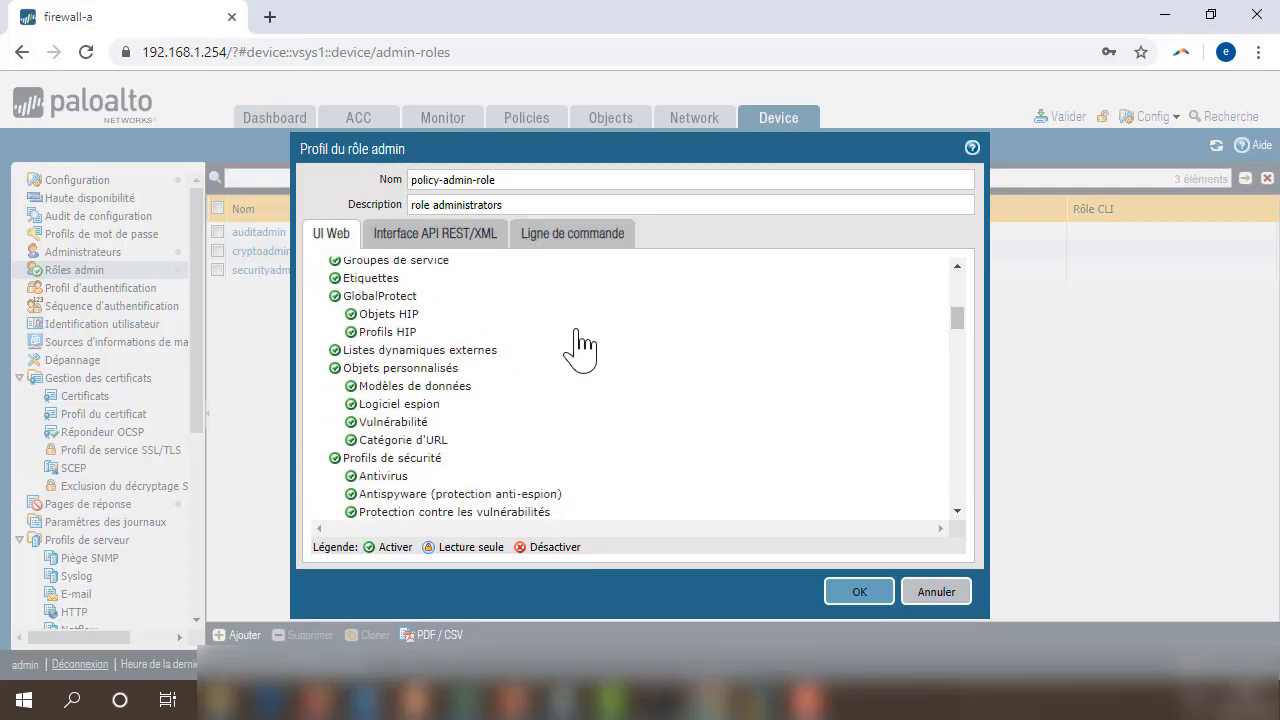
scroll(580, 345, "down", 2)
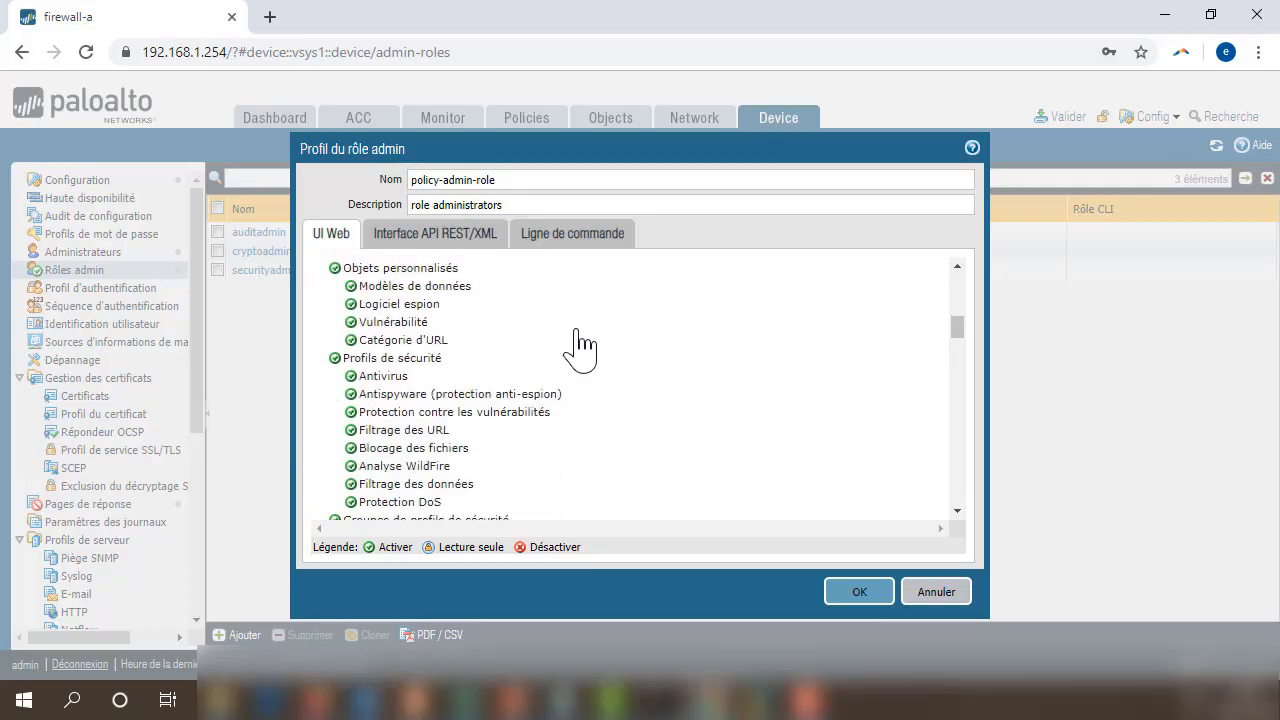
scroll(578, 344, "down", 5)
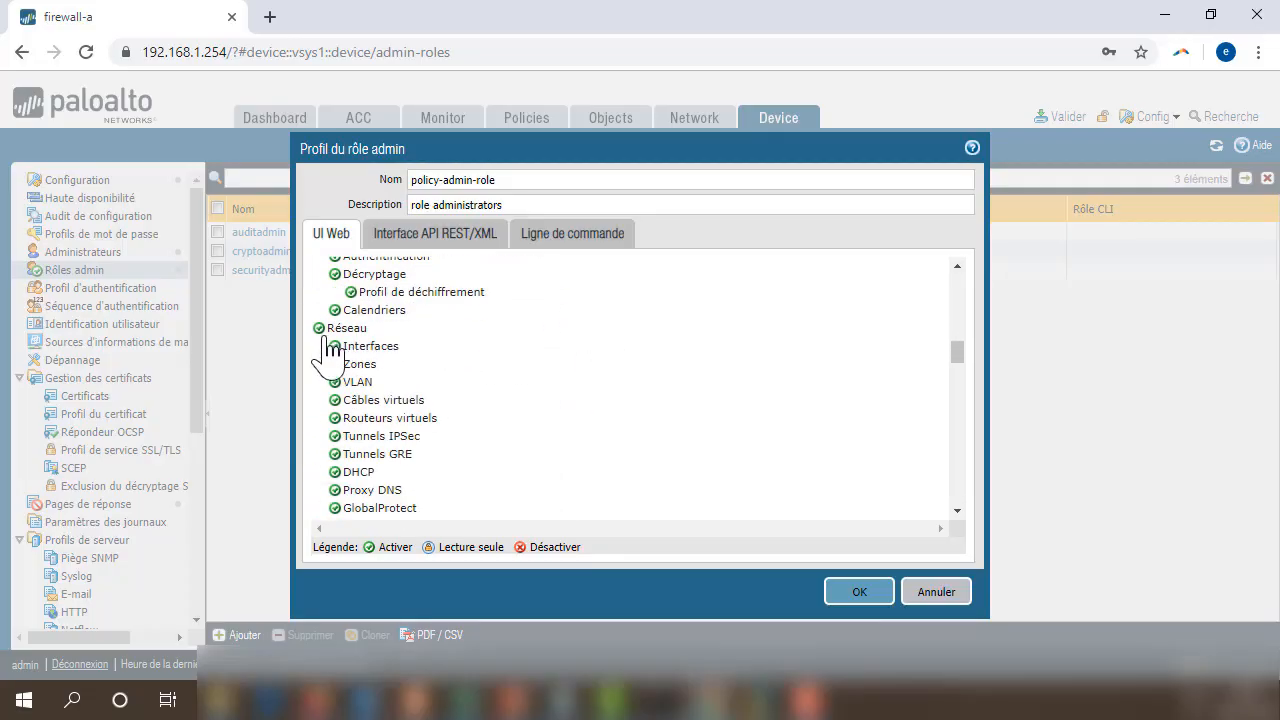
left_click(320, 330)
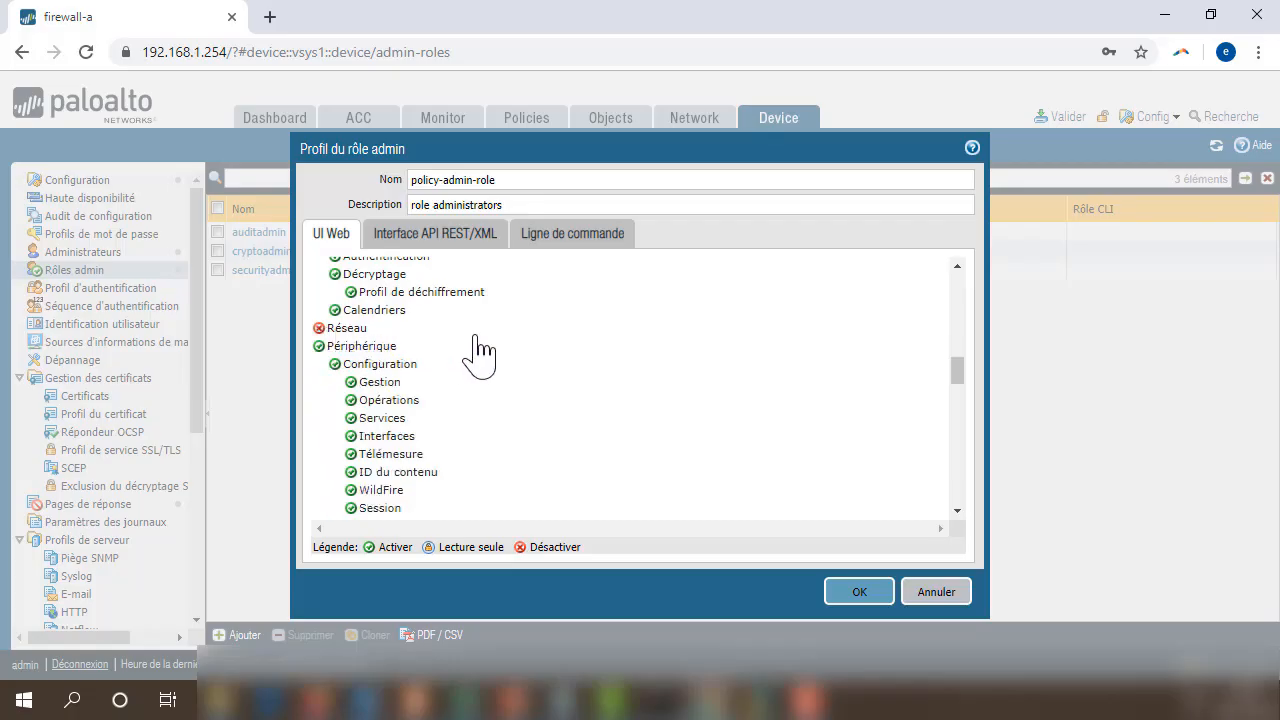
left_click(320, 346)
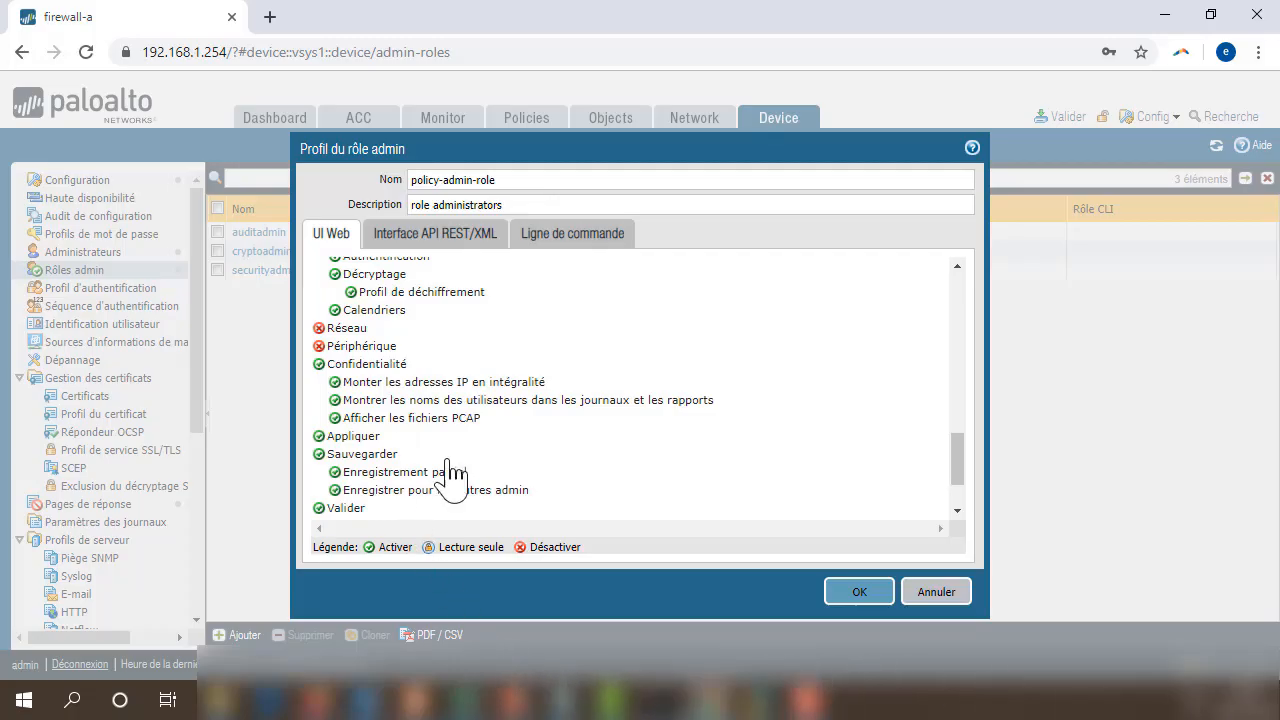
scroll(470, 420, "down", 2)
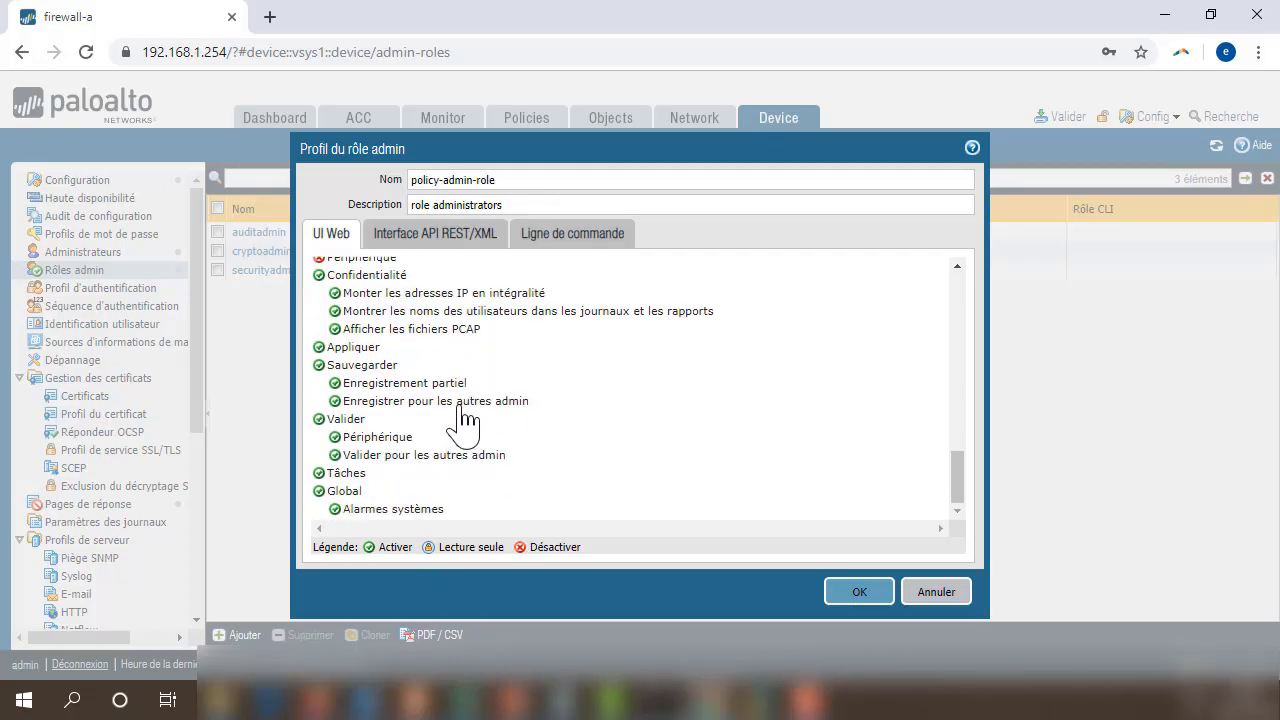
left_click(319, 275)
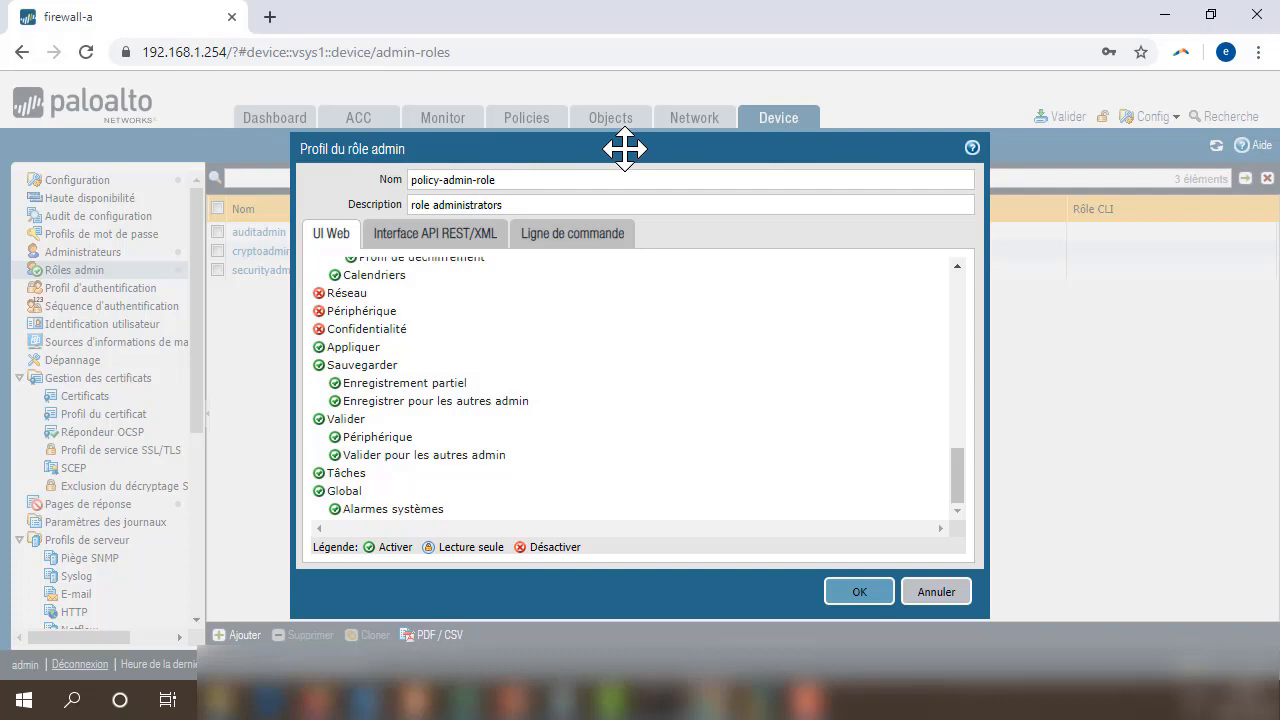
- Keep REST/XML API and command-line access at None, then save policy-admin-role
left_click(440, 236)
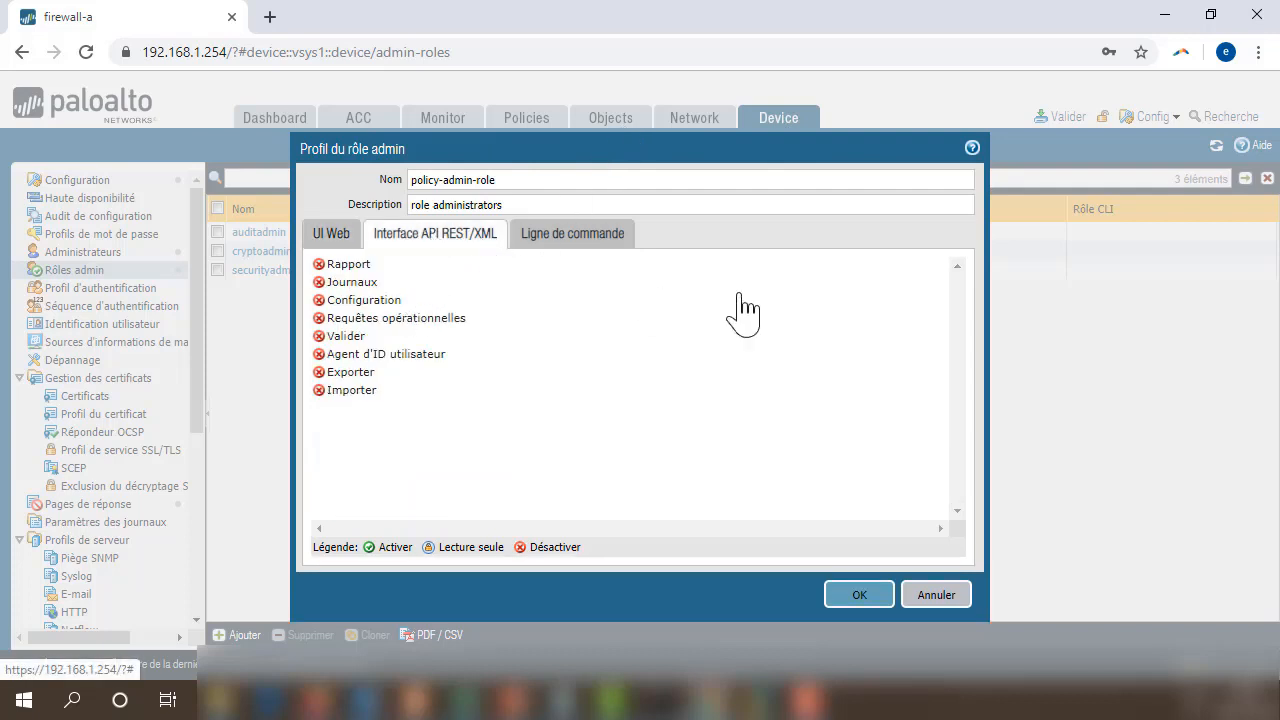
left_click(575, 240)
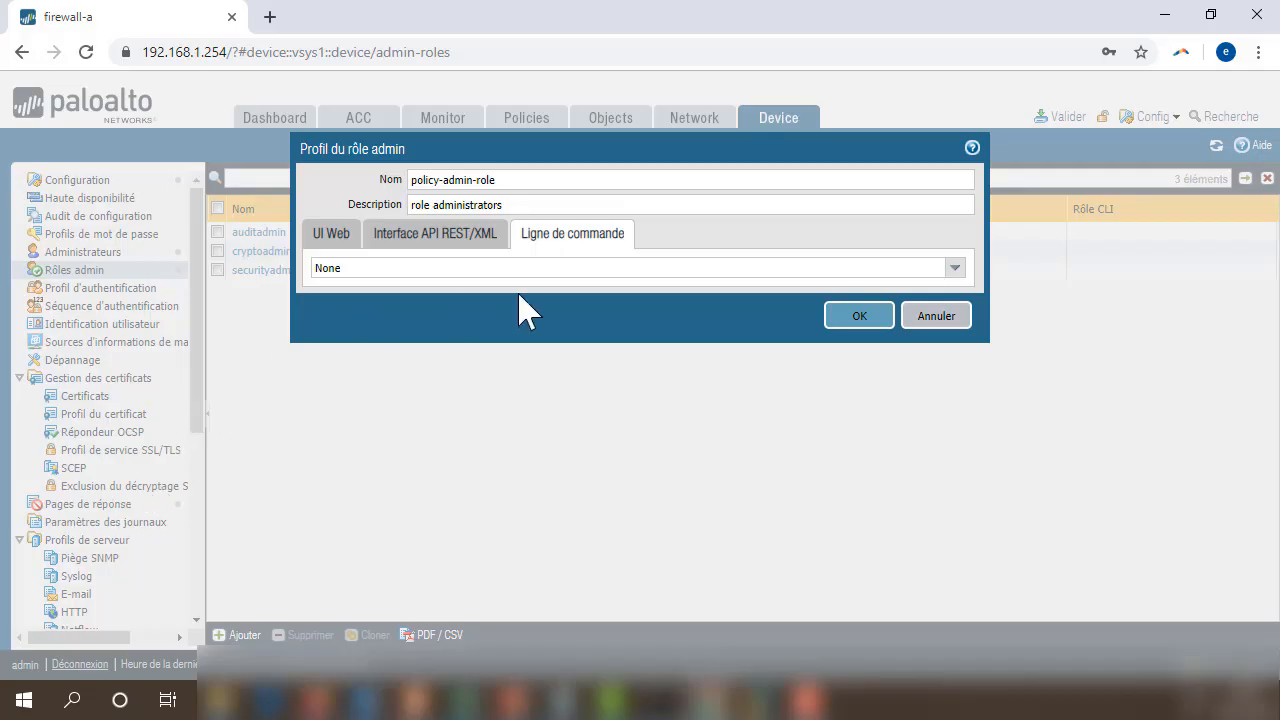
left_click(953, 268)
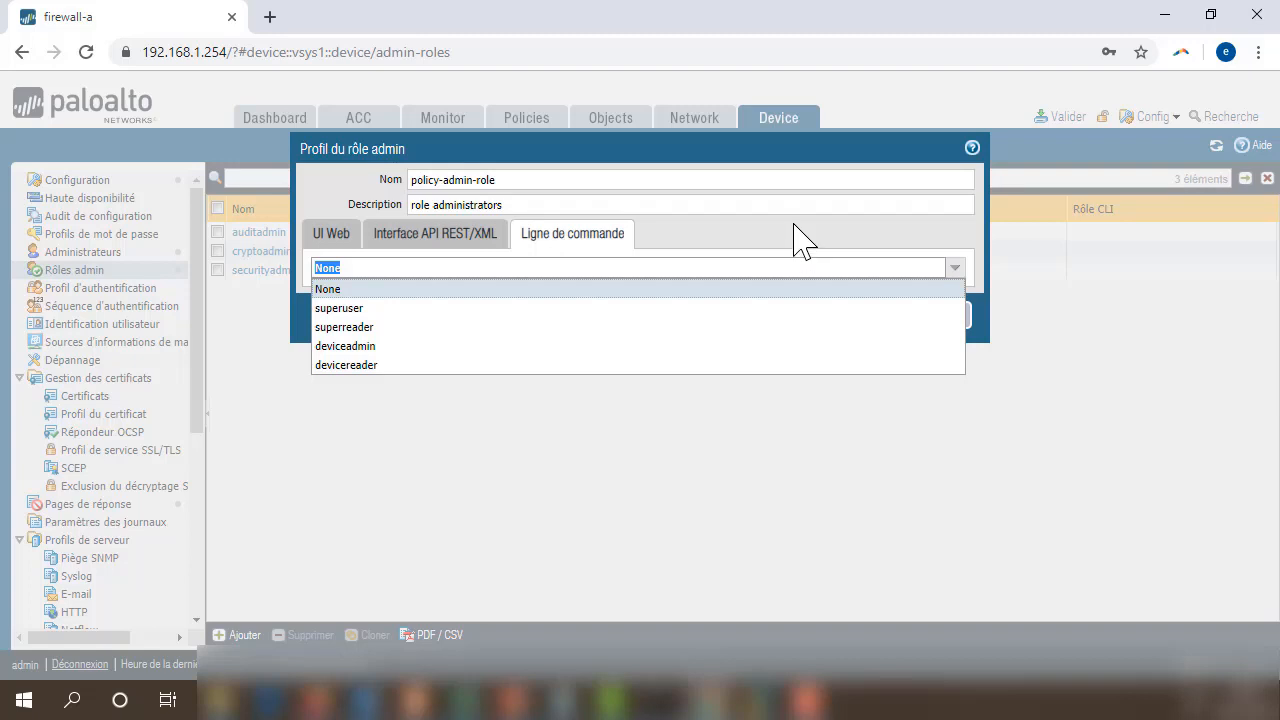
left_click(330, 289)
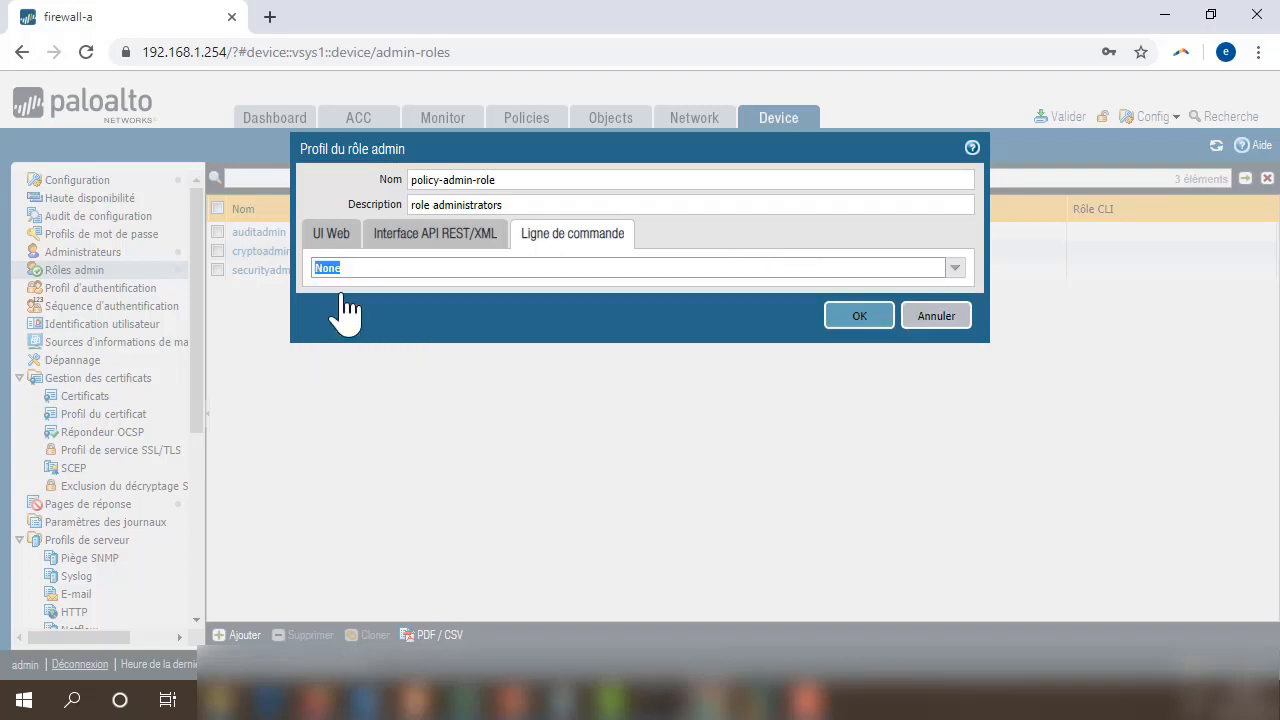
left_click(858, 316)
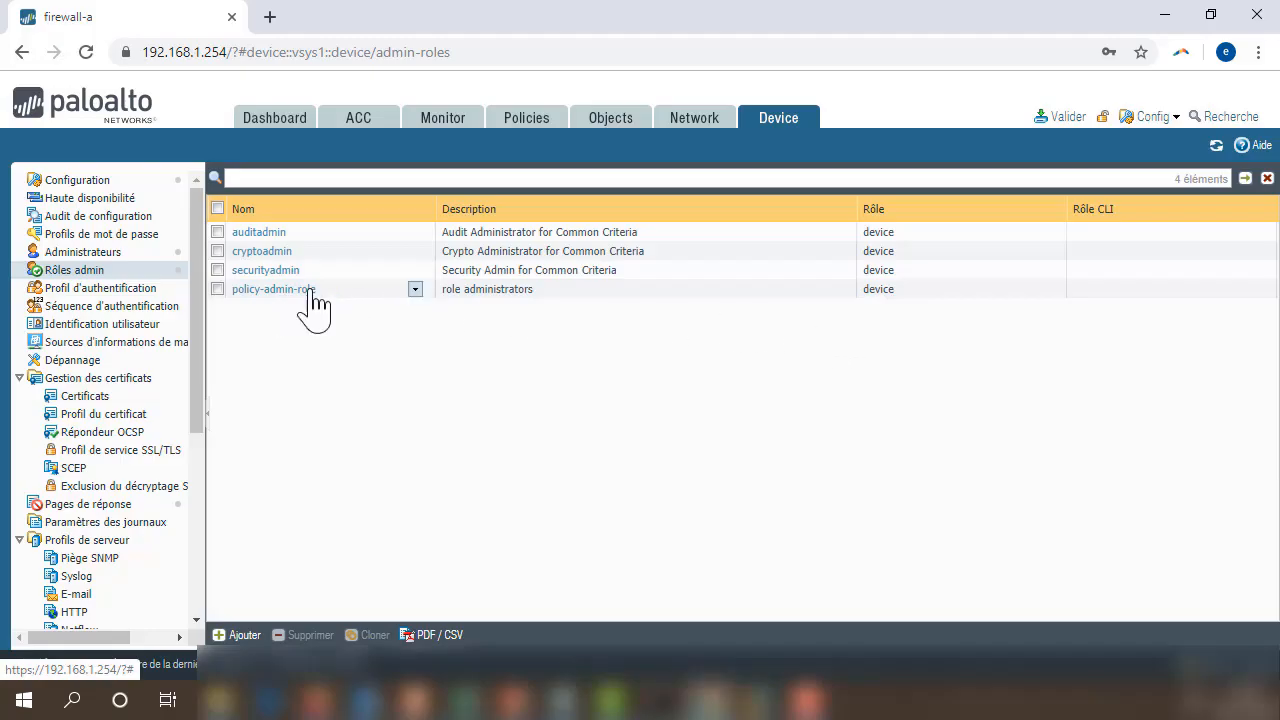
- Add an administrator named policy-admin under Device > Administrateurs and enter its password
left_click(90, 255)
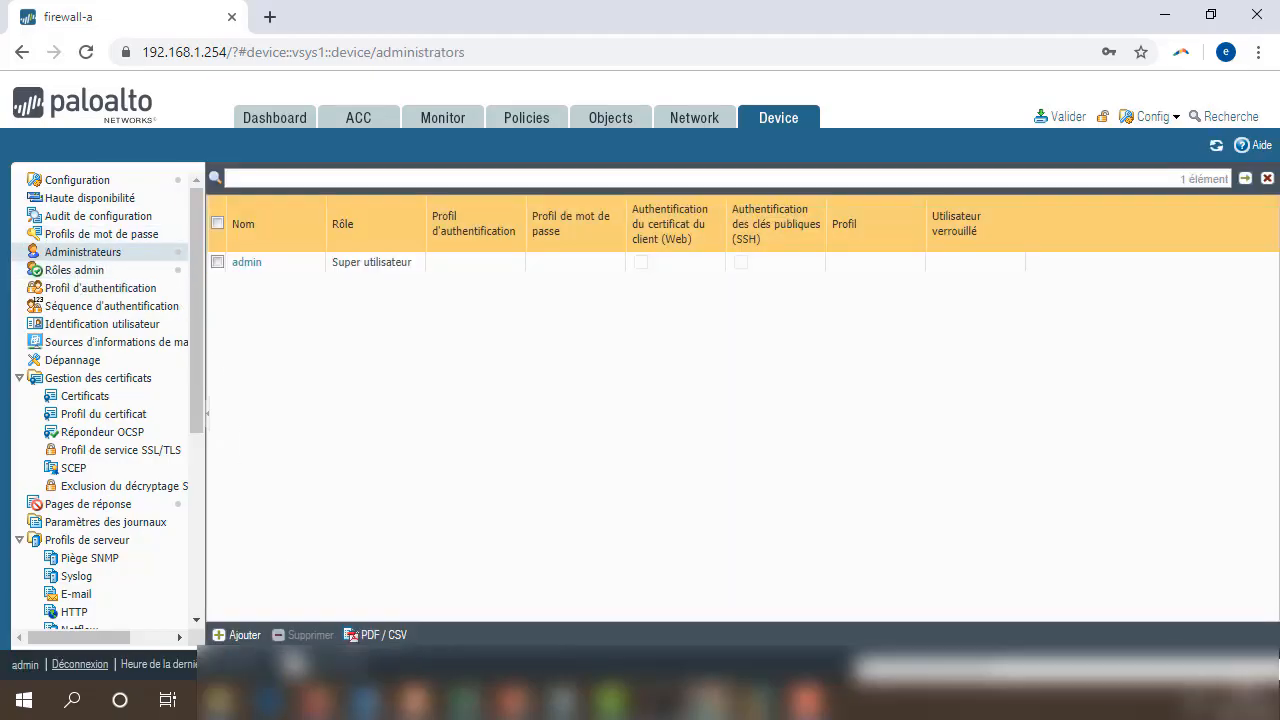
left_click(238, 635)
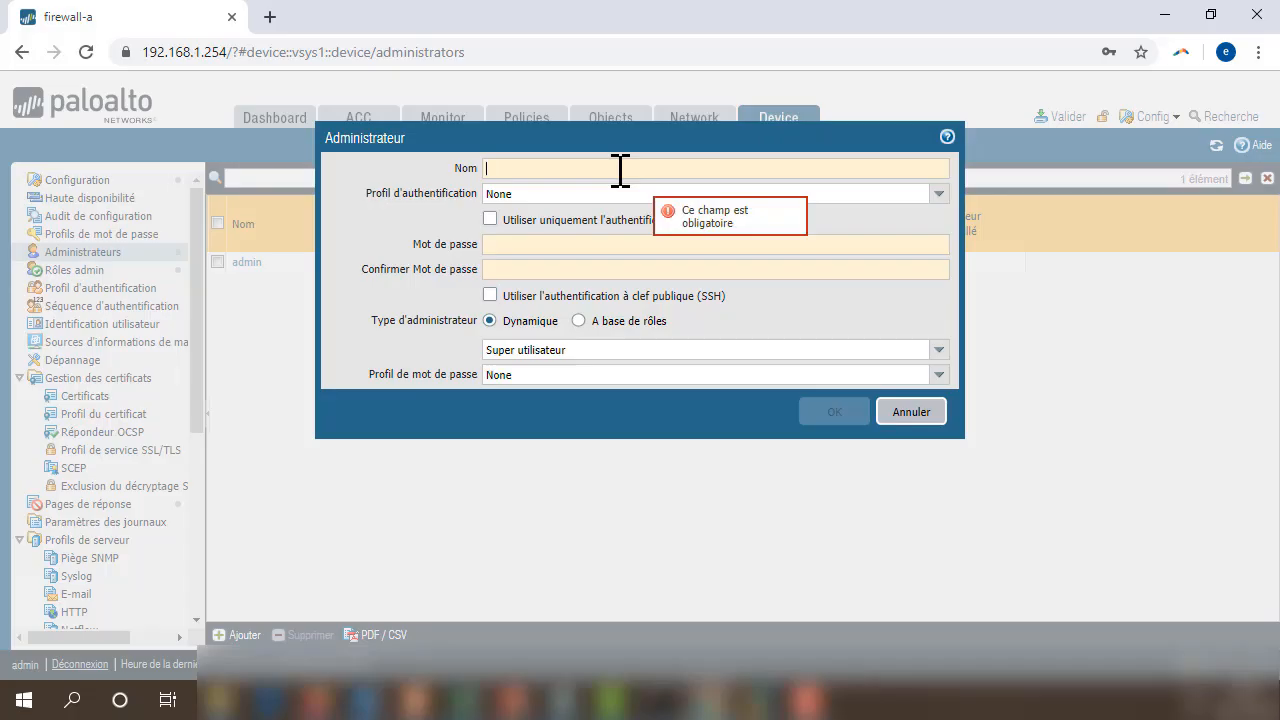
type("olicy-admin")
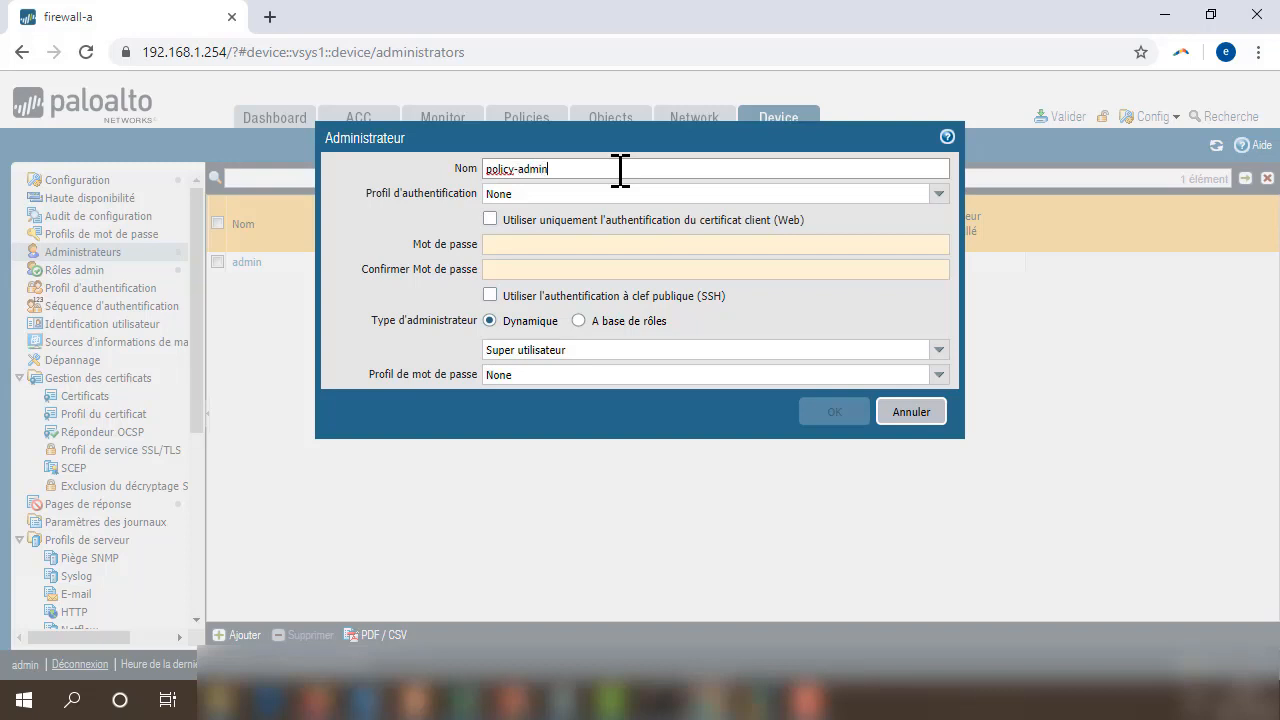
left_click(503, 245)
type("•••")
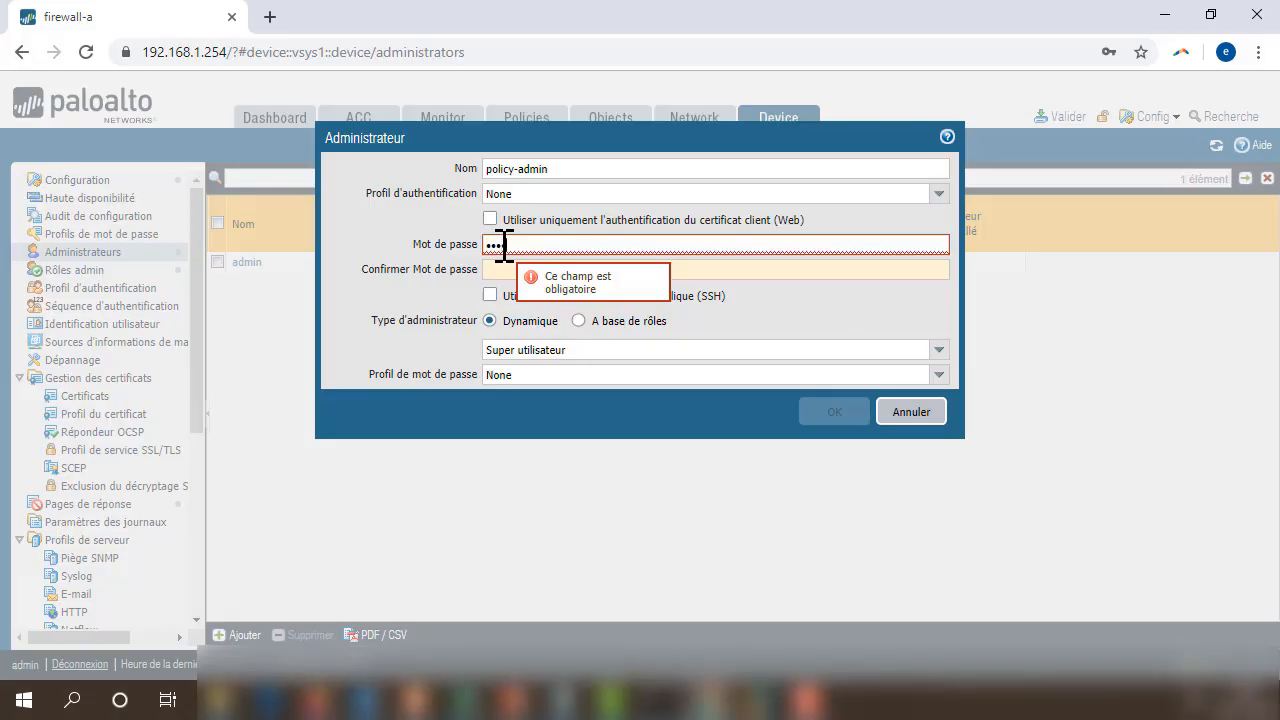
type("••••")
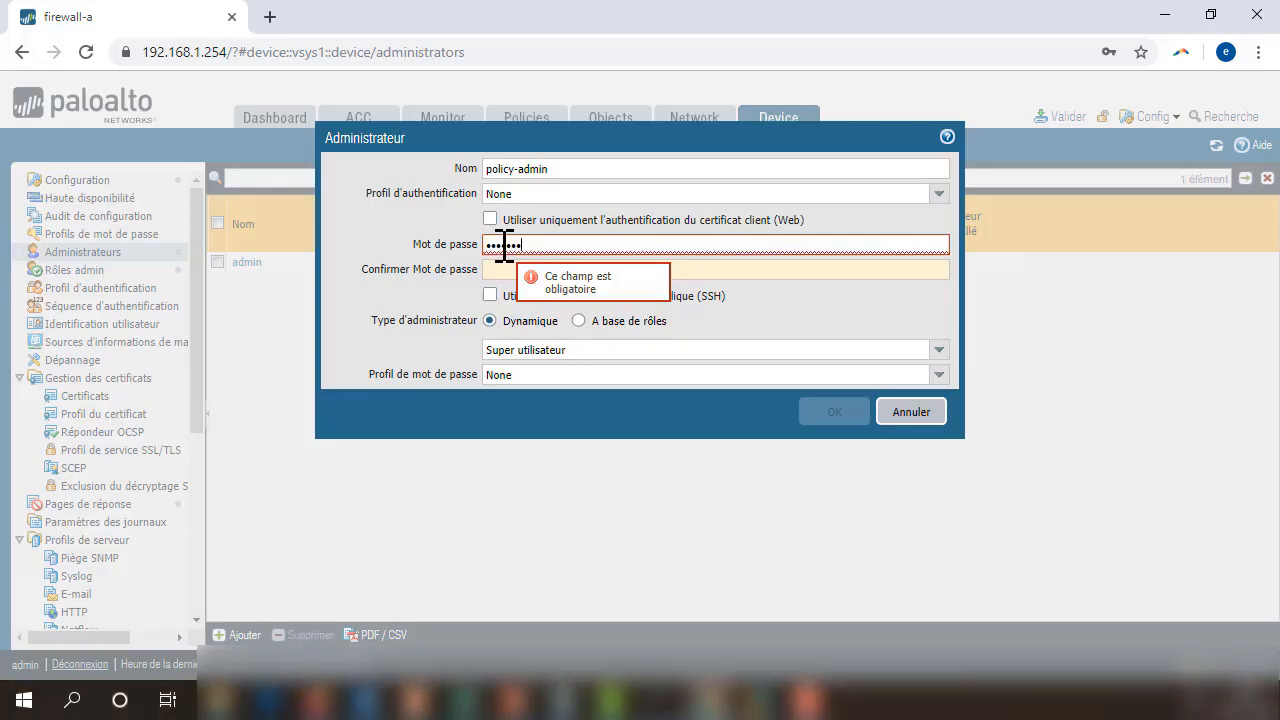
type("•••")
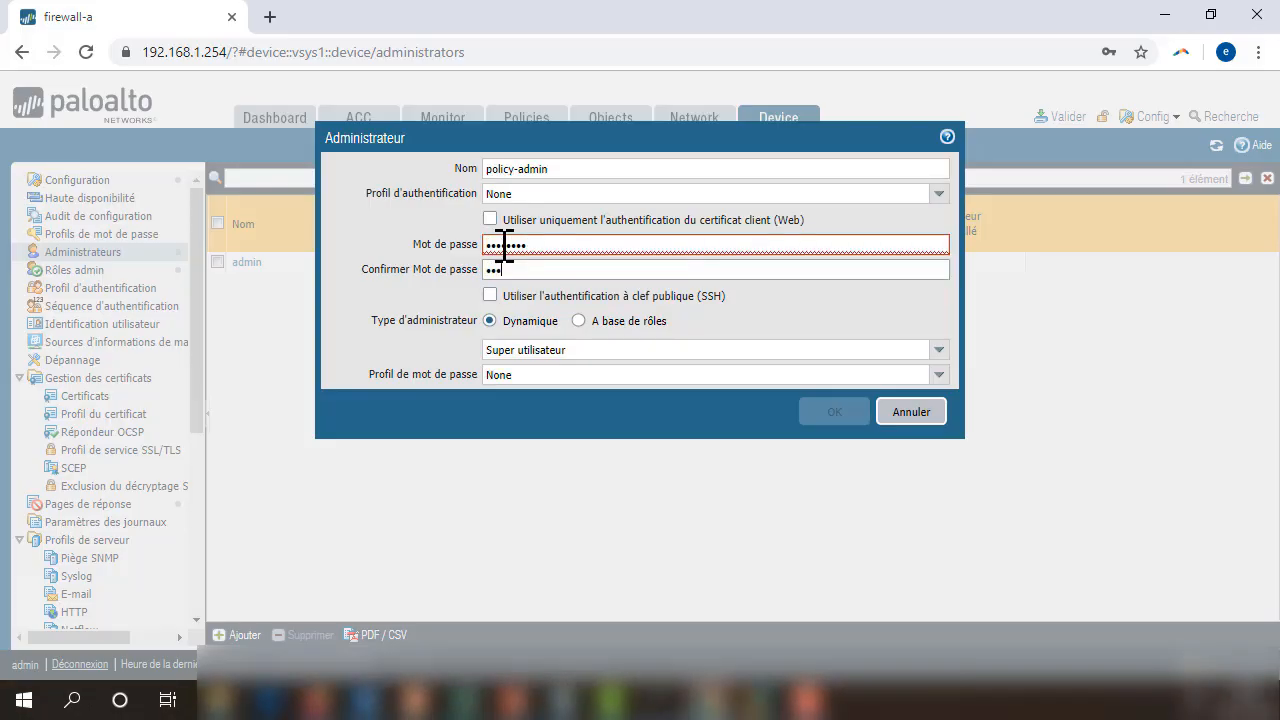
type("•••••")
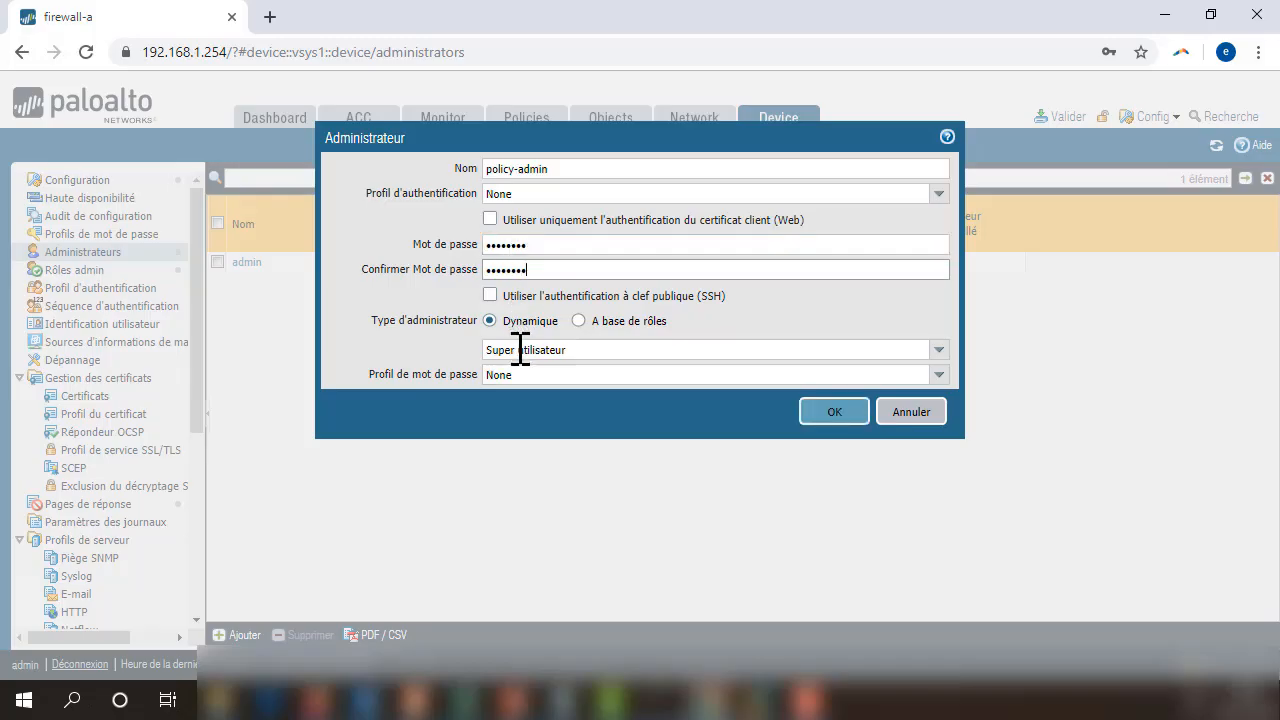
- Make policy-admin role-based with the policy-admin-role profile and save the account
left_click(579, 321)
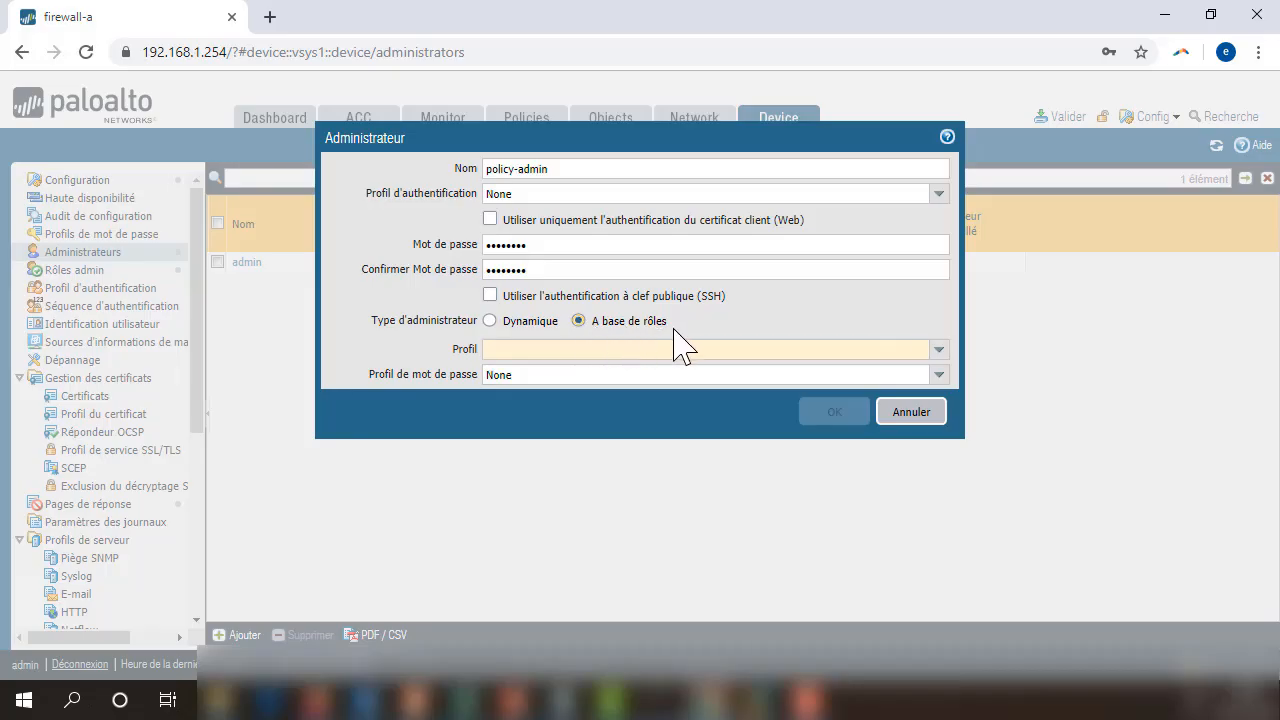
left_click(938, 349)
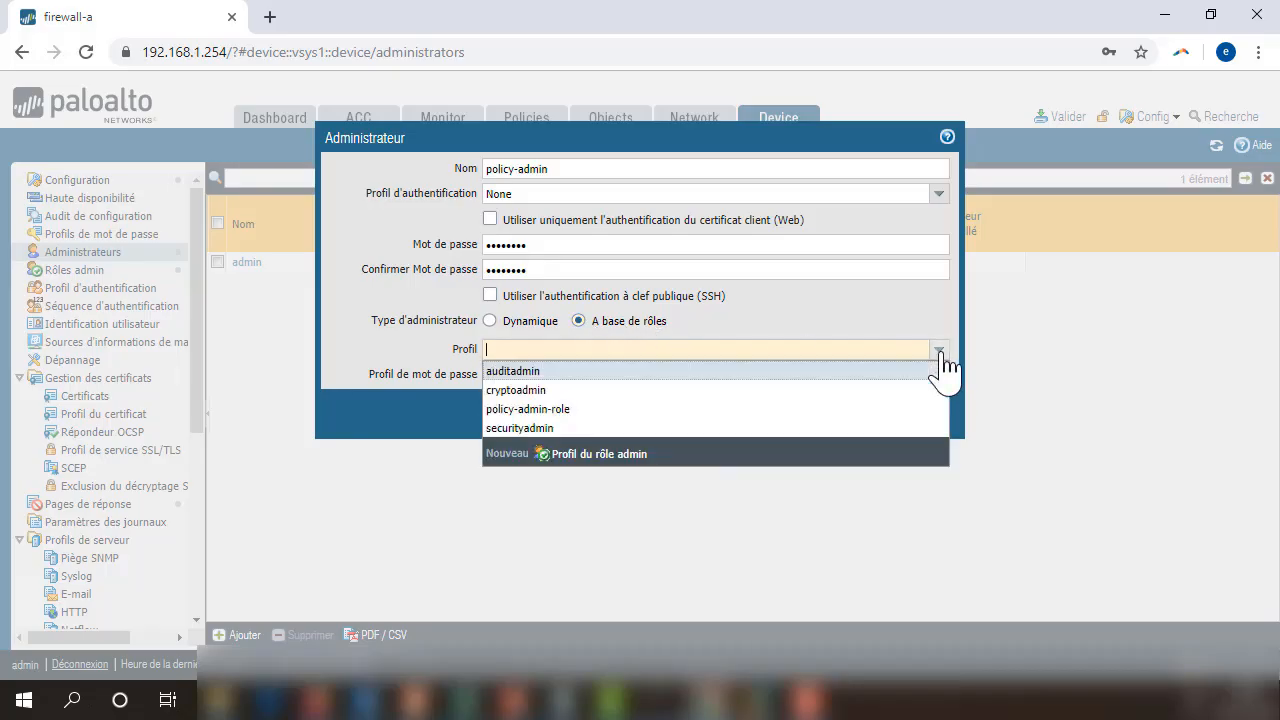
left_click(521, 412)
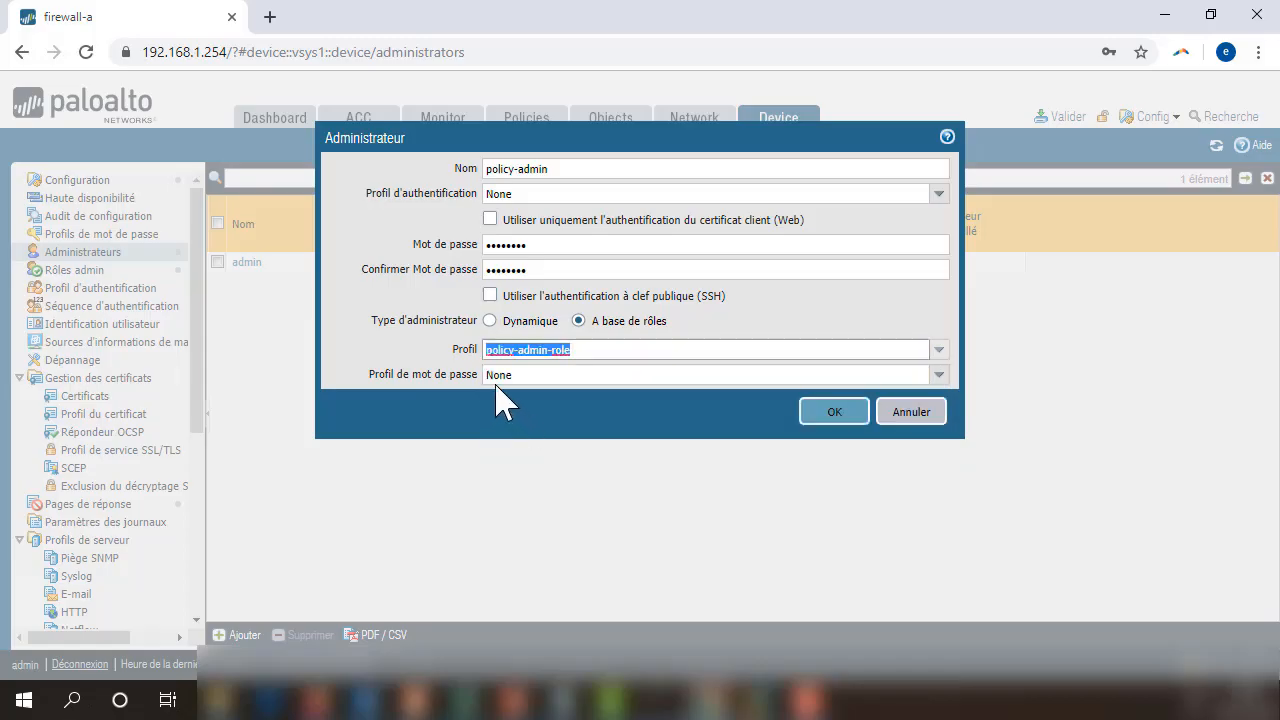
left_click(846, 421)
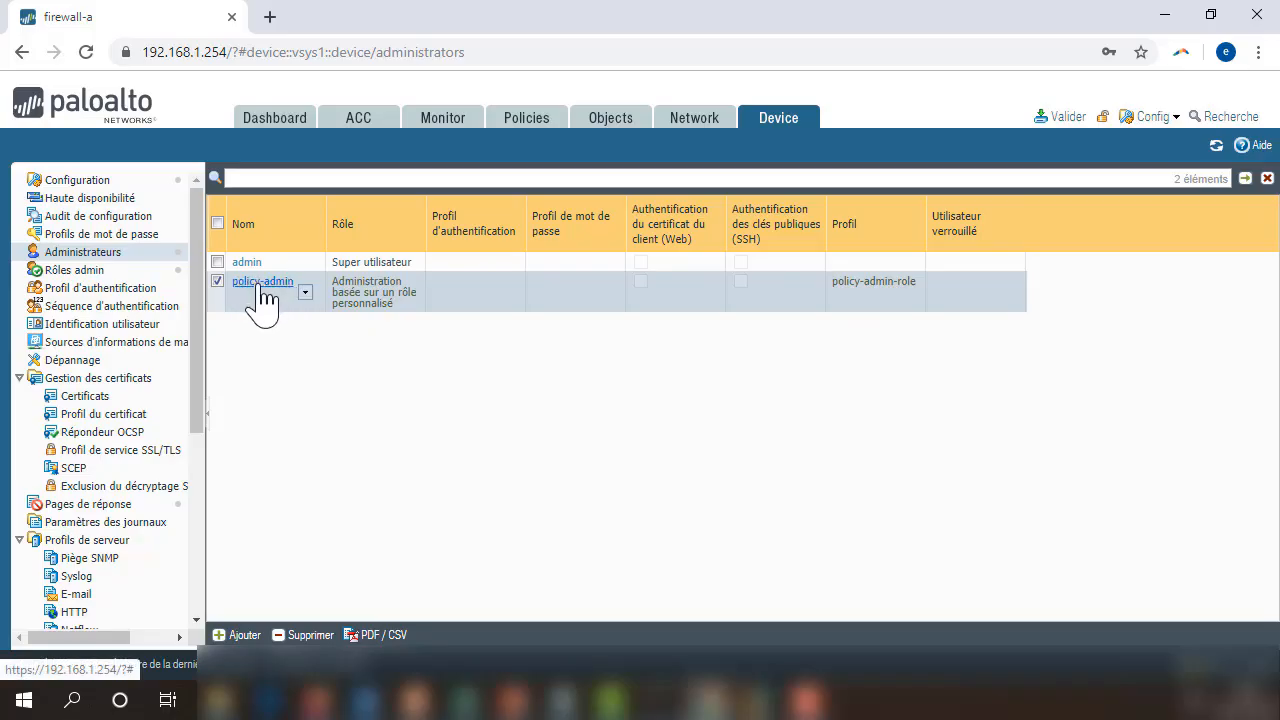
- Commit the pending configuration changes to the firewall
left_click(1070, 118)
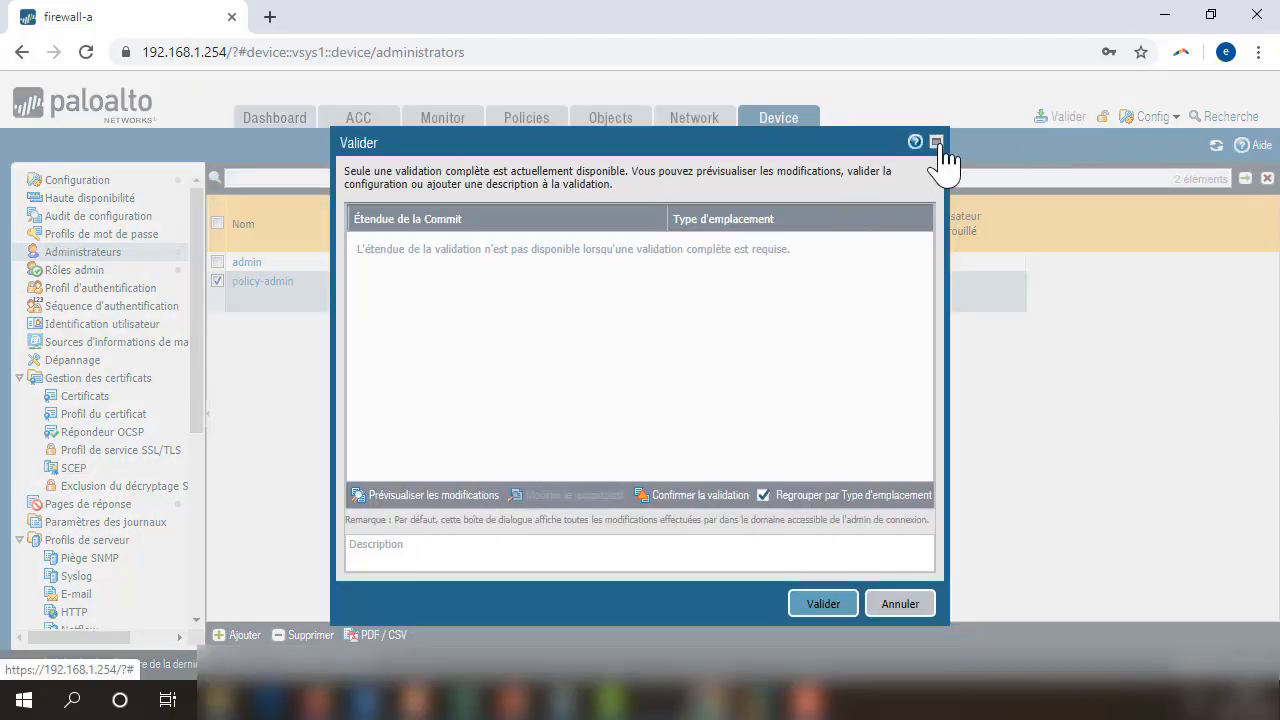
left_click(893, 606)
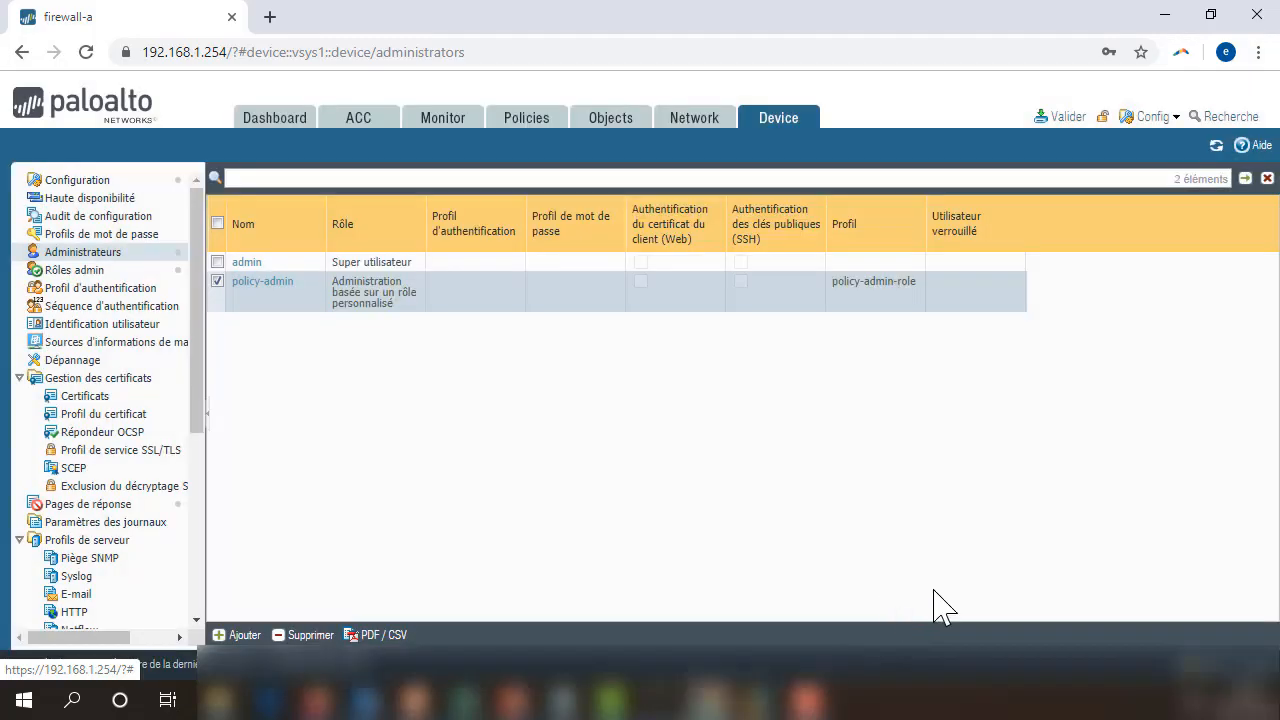
left_click(217, 283)
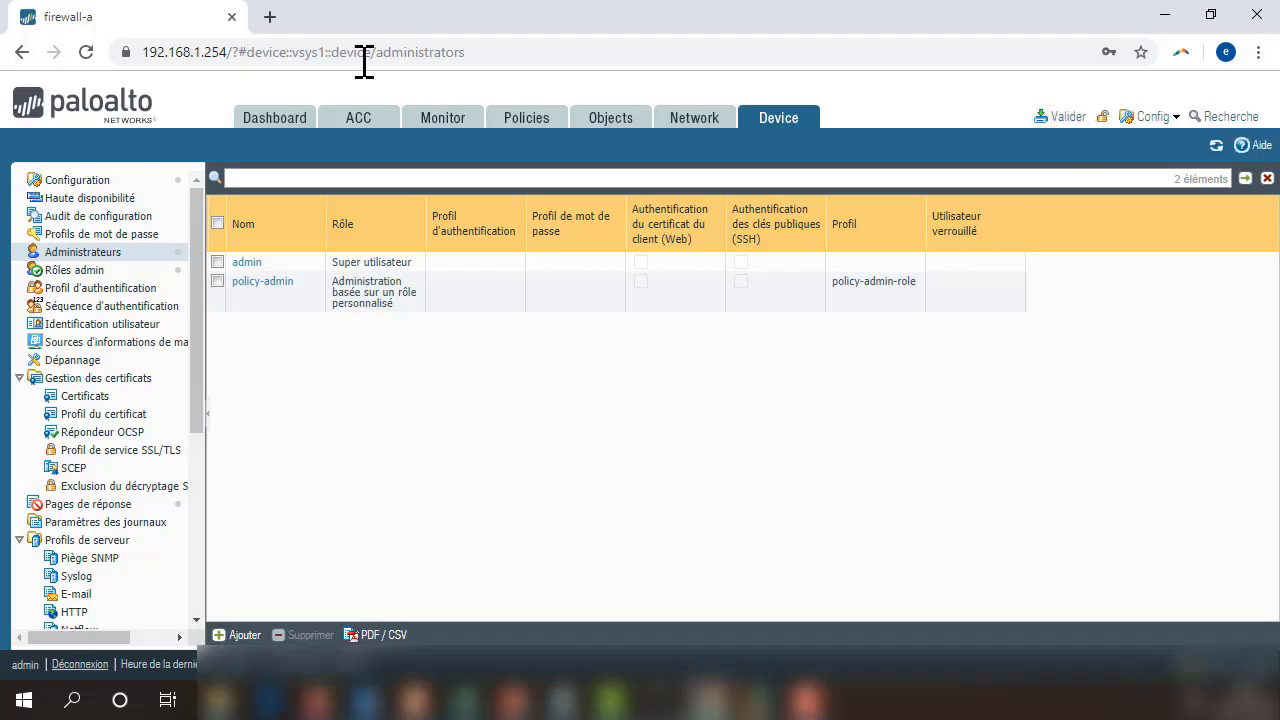
- Reload the firewall's base web address and close the commit result summary
left_click_drag(497, 52, 240, 52)
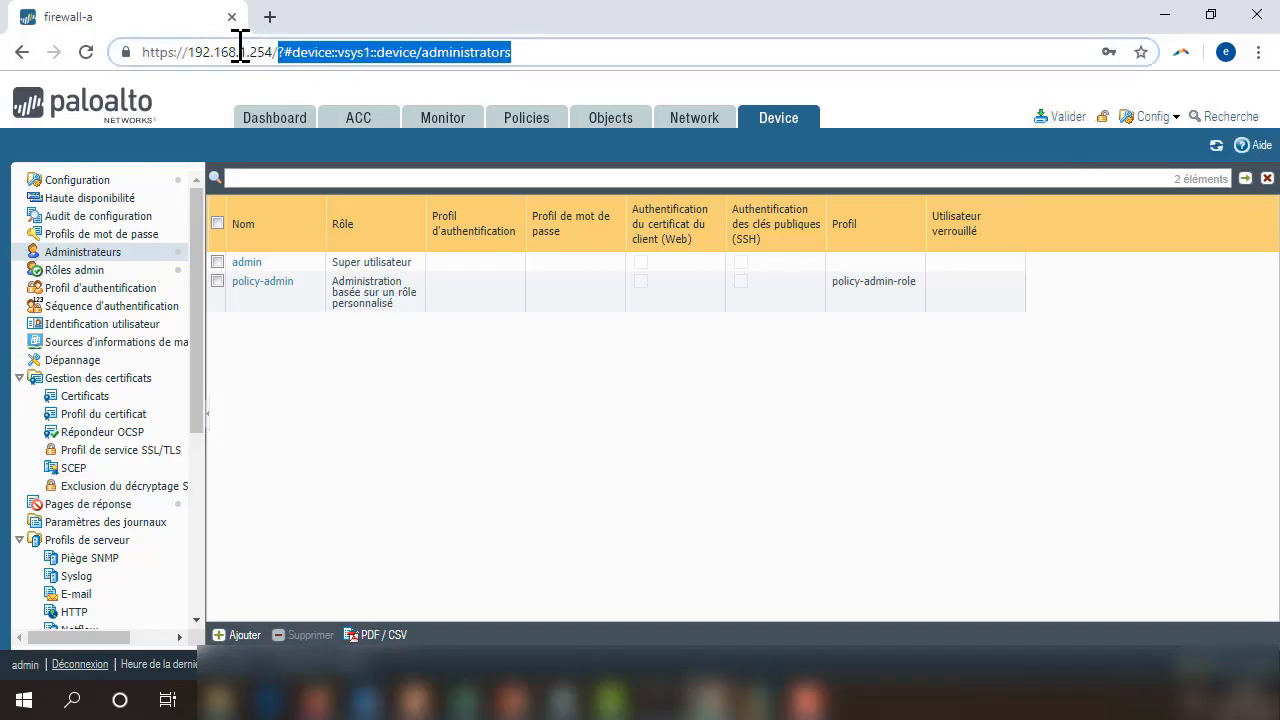
key("BackSpace")
key("Return")
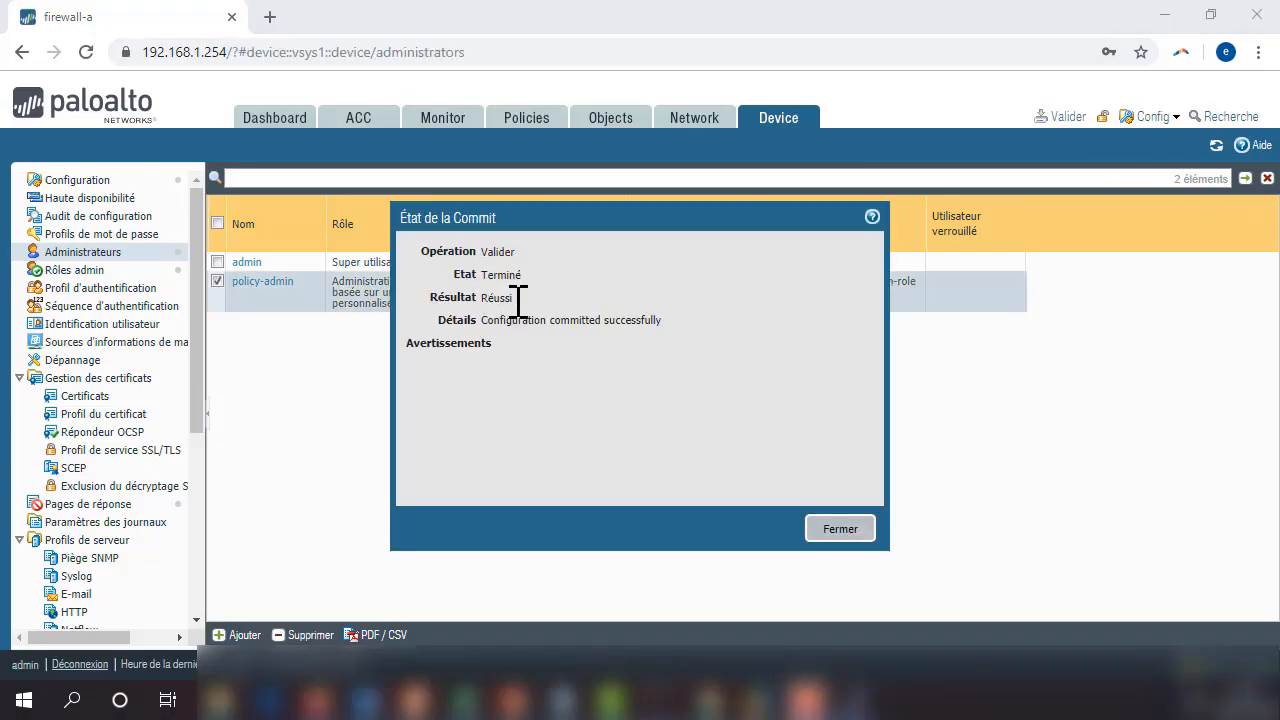
left_click(830, 530)
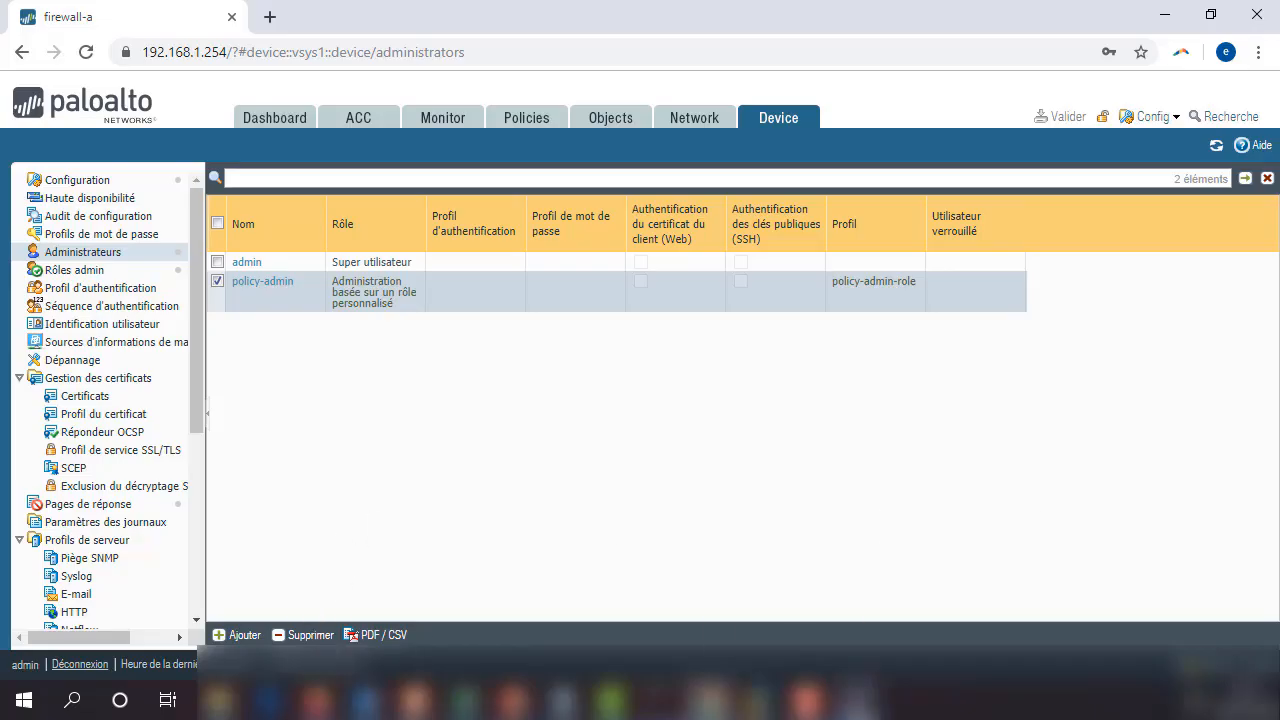
left_click(855, 702)
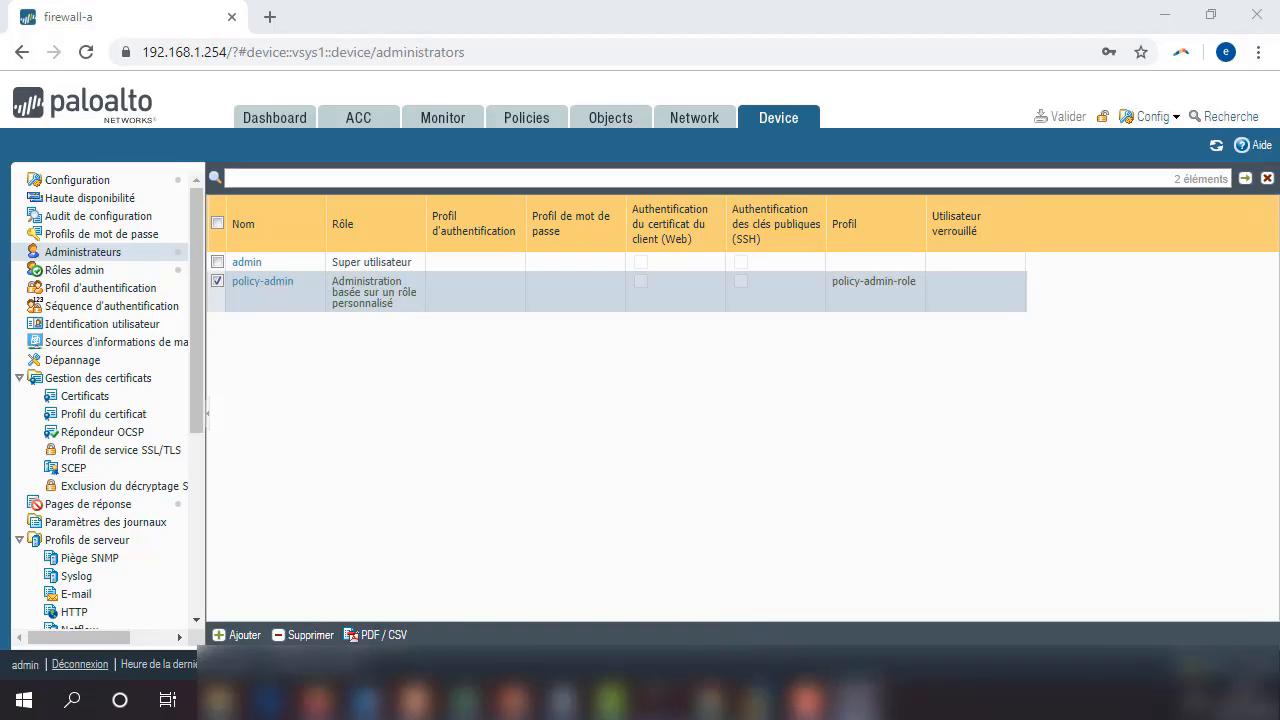
- Launch PuTTY from Windows search and connect over SSH to 192.168.1.254 on port 22
left_click(73, 700)
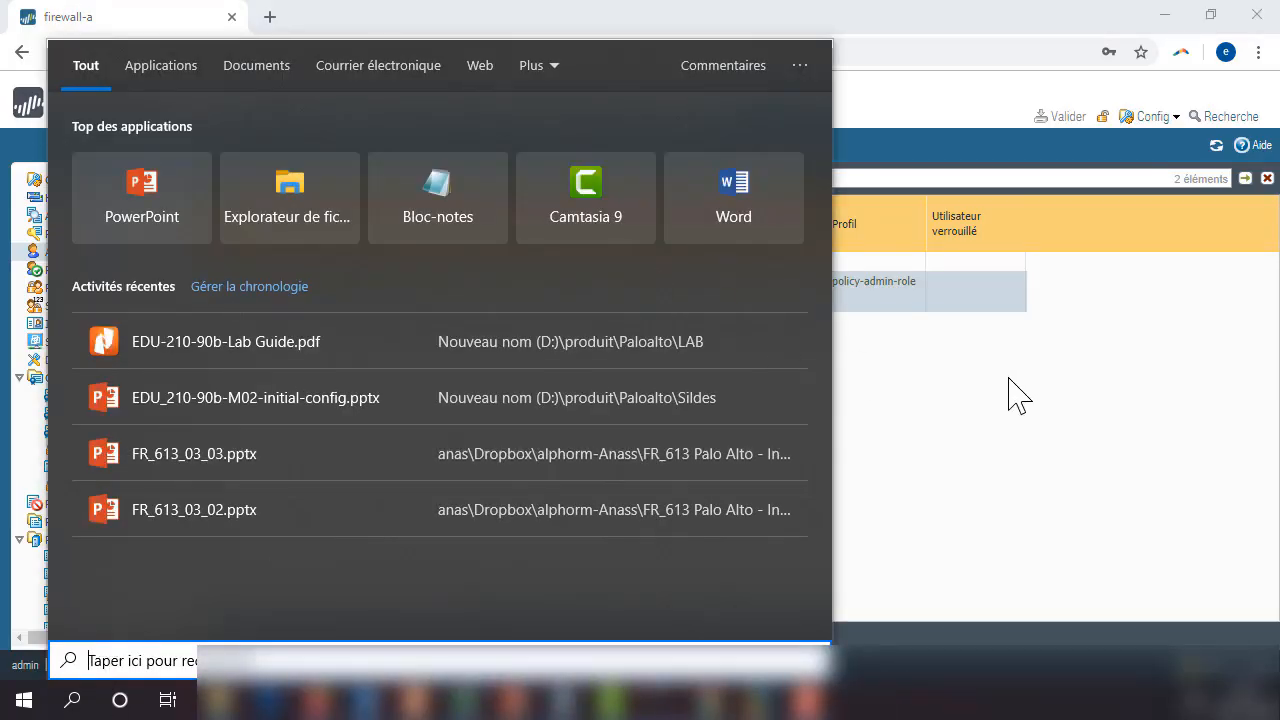
left_click(1018, 395)
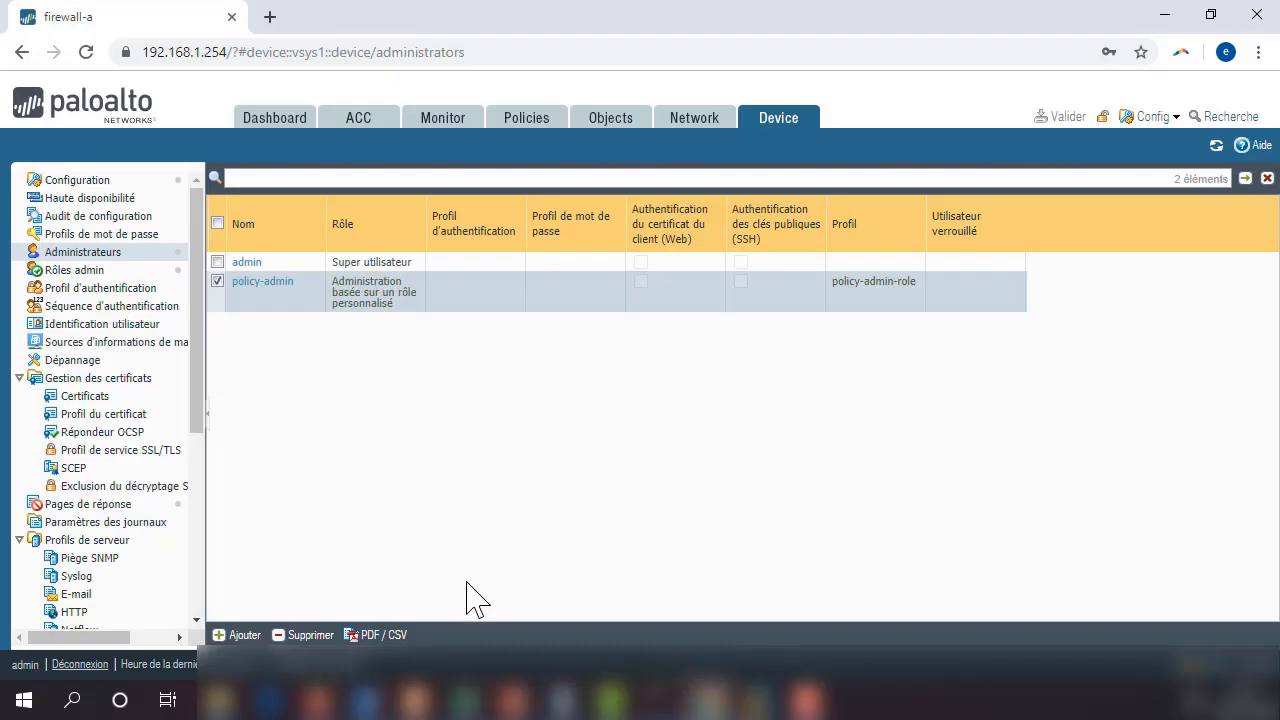
left_click(73, 700)
type("p")
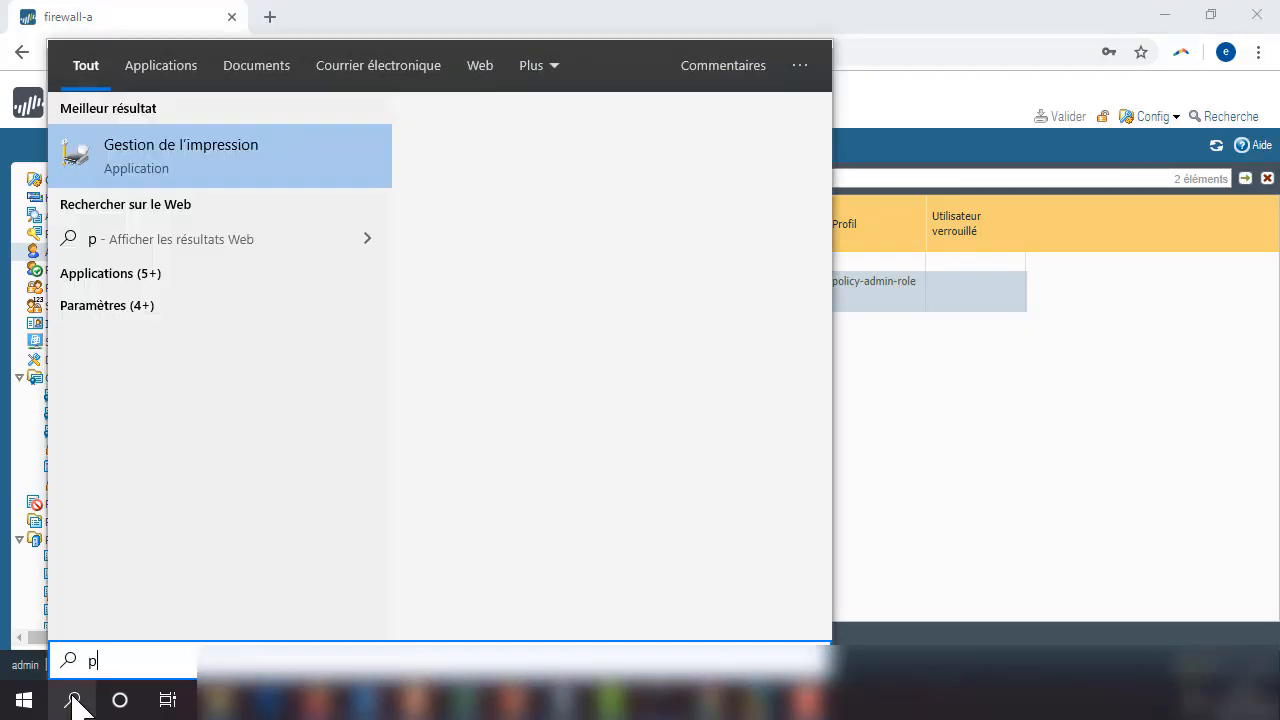
type("utty")
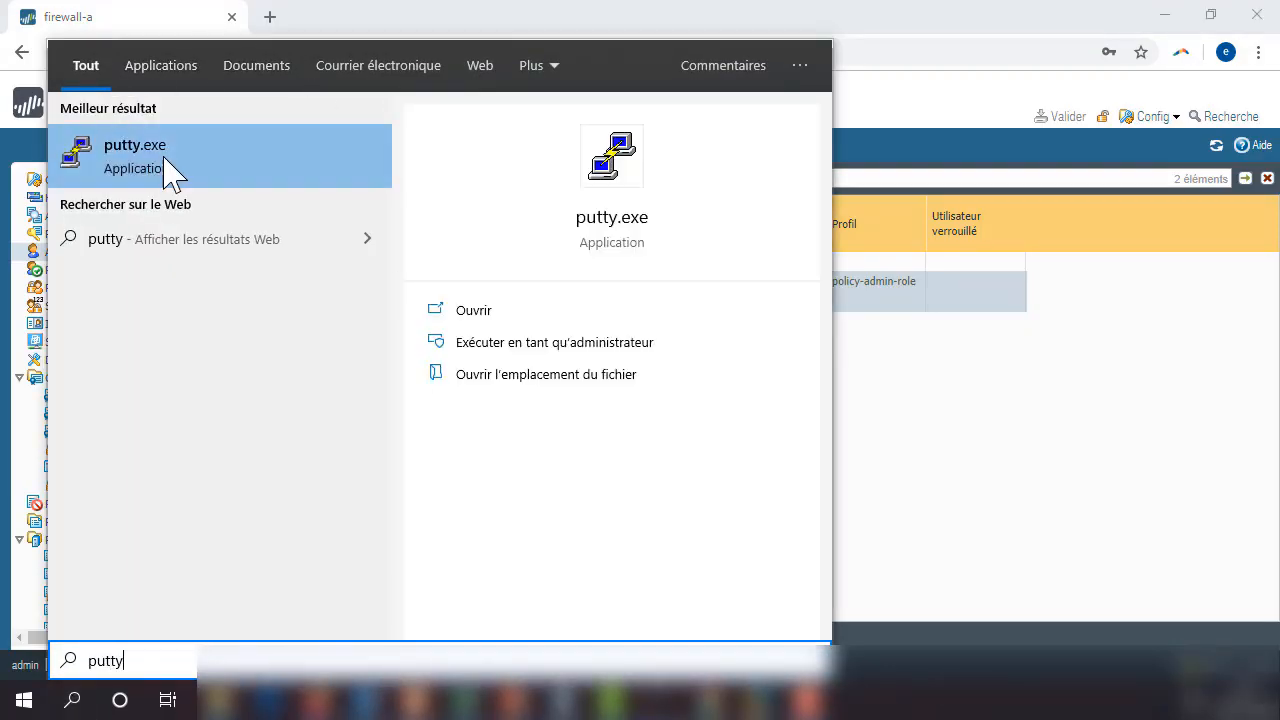
left_click(170, 170)
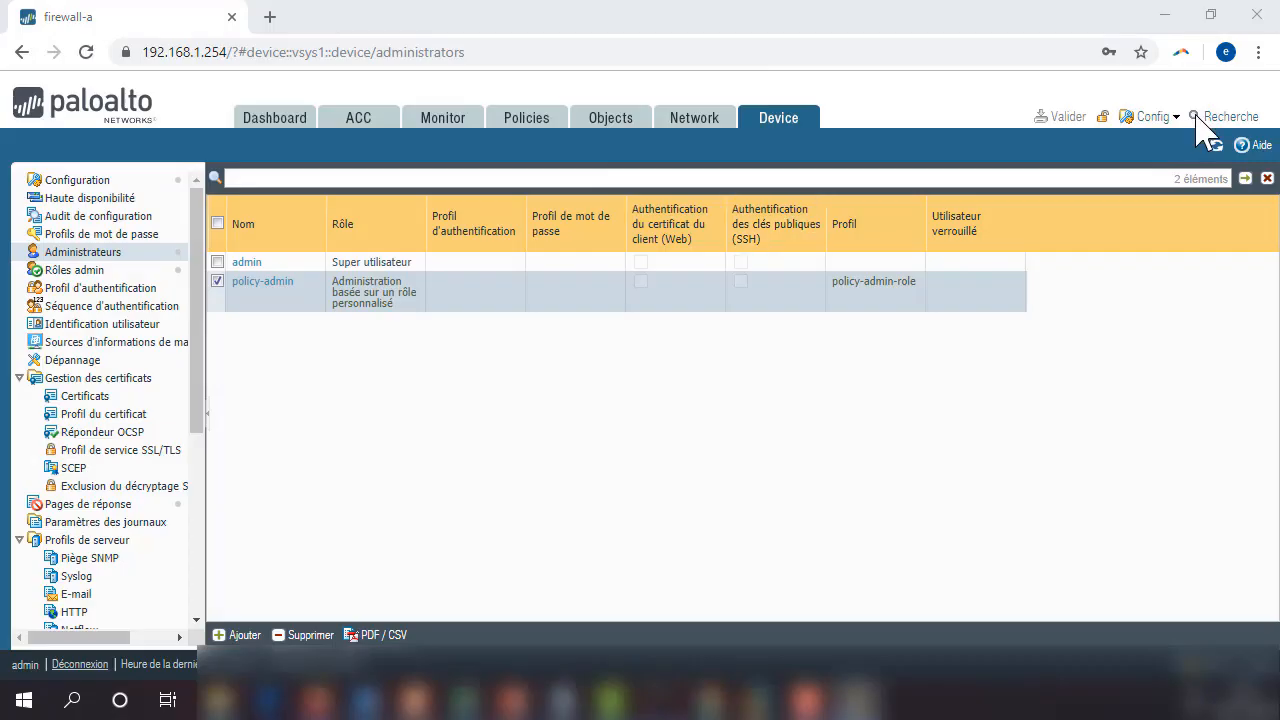
type("19")
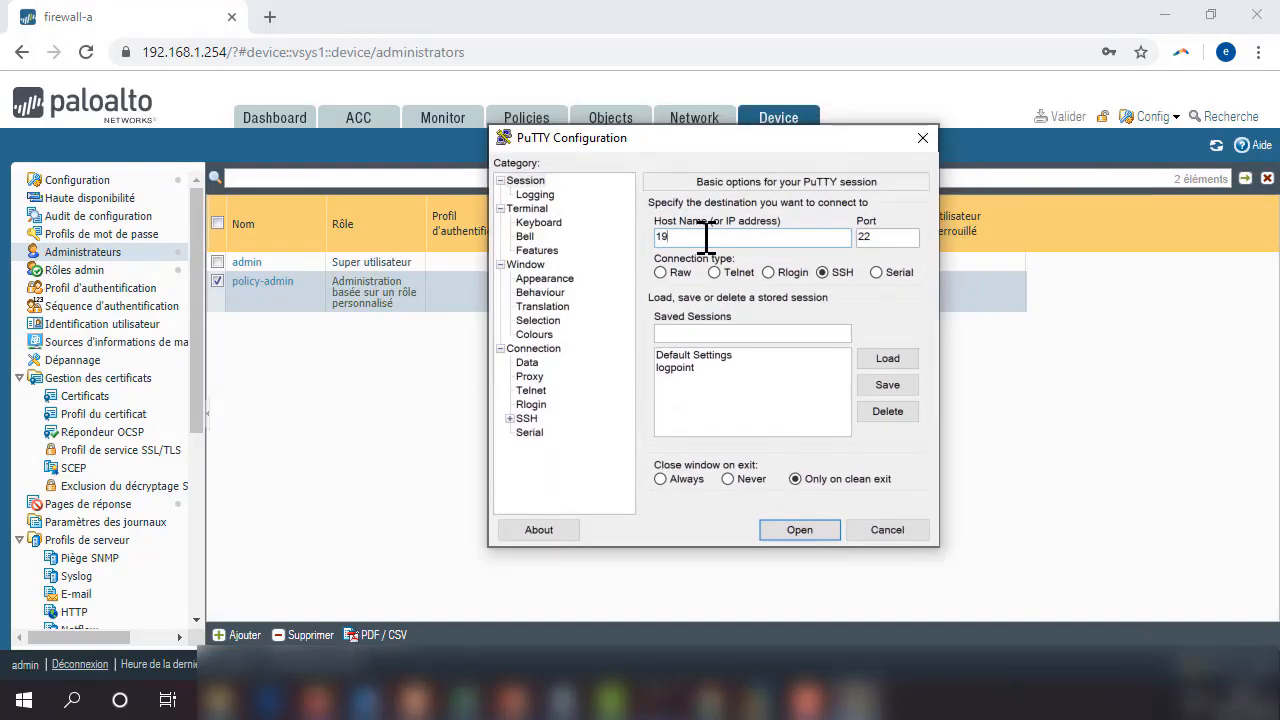
type("2.168.1.254")
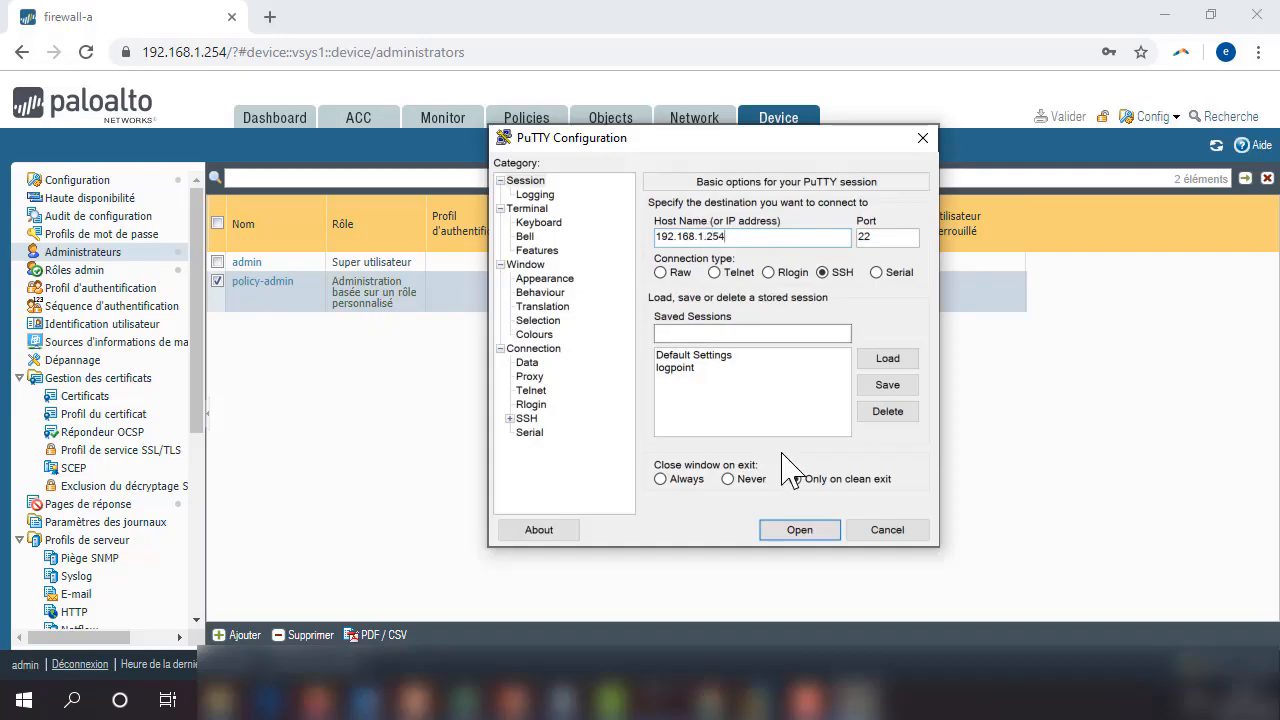
left_click(802, 537)
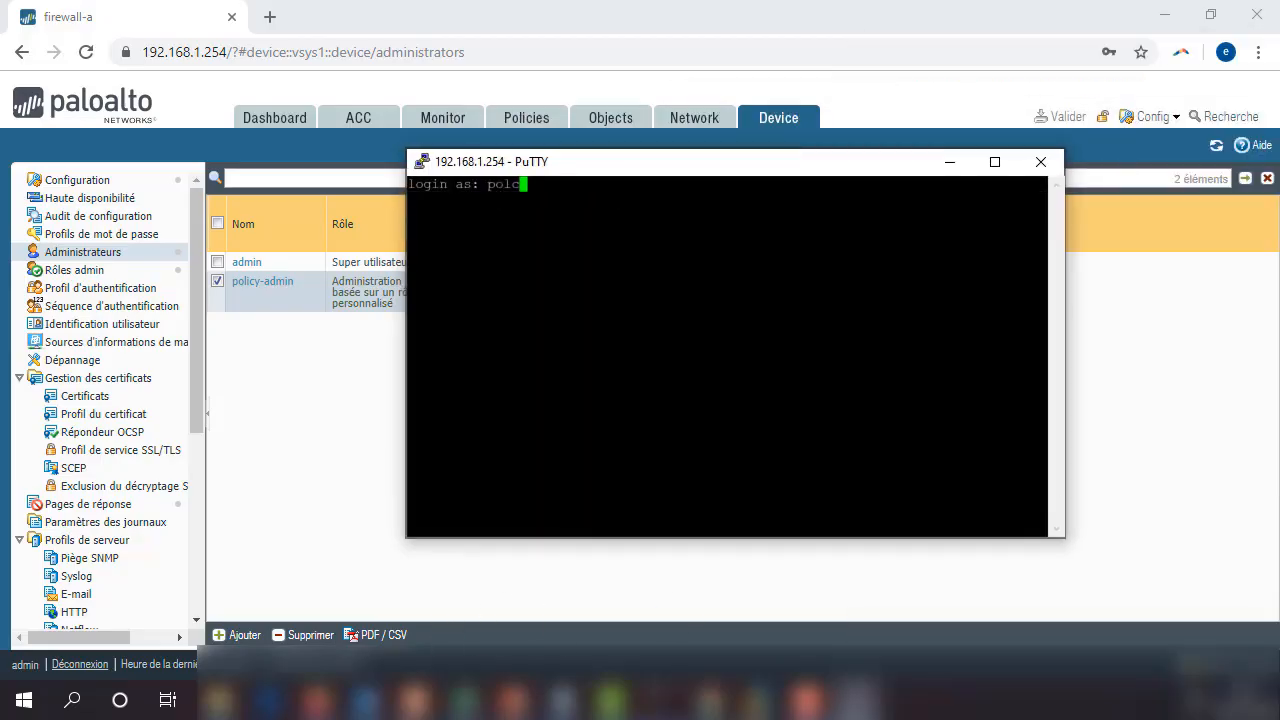
- Log in to the firewall CLI as admin with its password
key("BackSpace")
key("BackSpace")
key("BackSpace")
key("BackSpace")
type("admin")
key("Return")
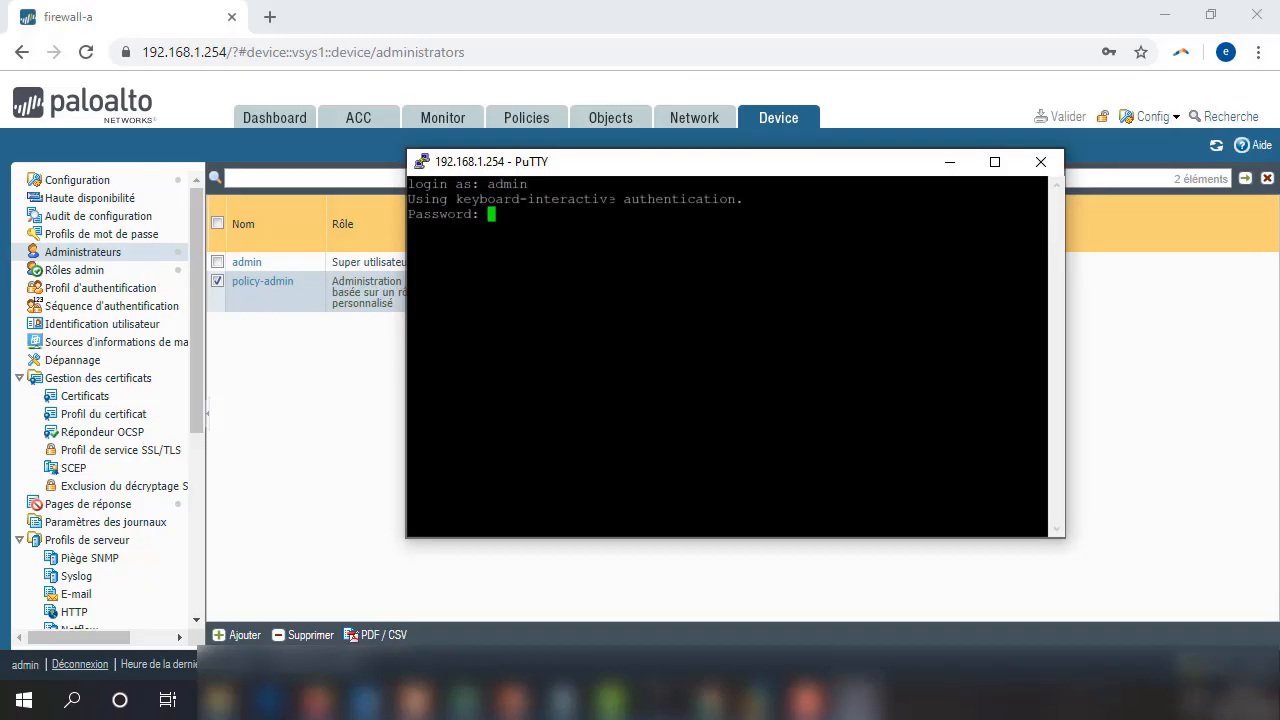
key("Return")
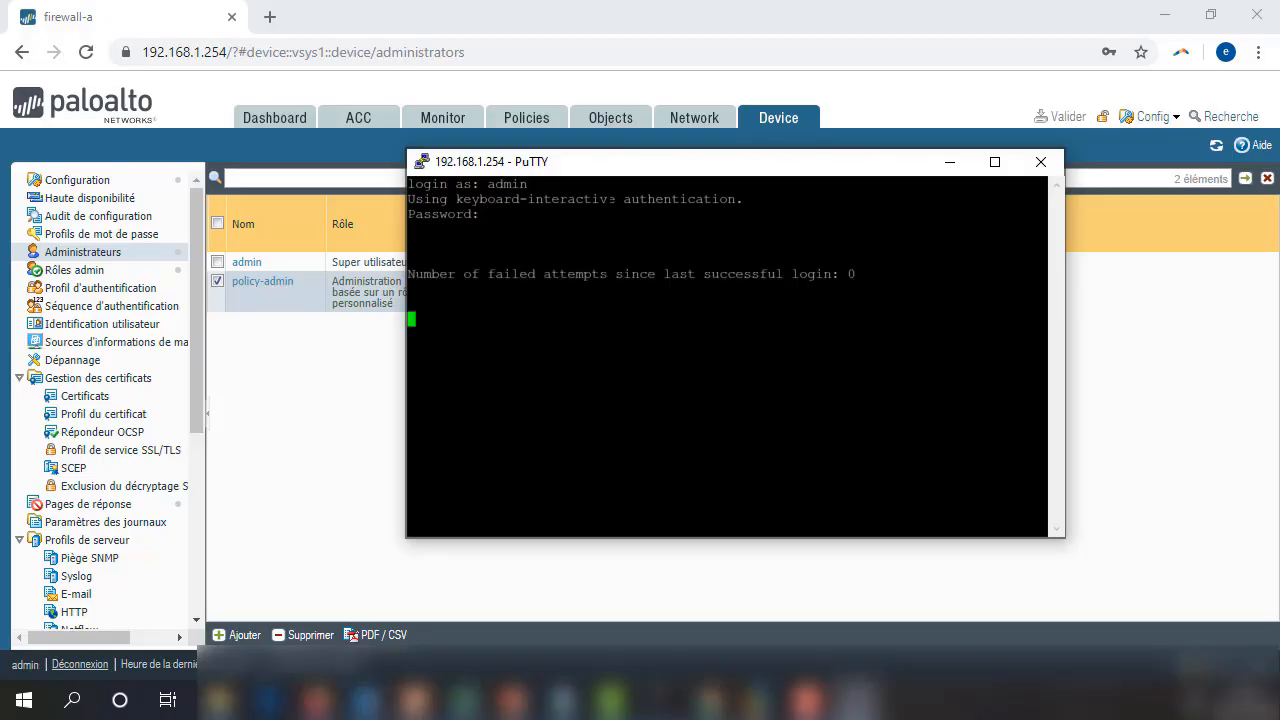
- Confirm the CLI prompt responds, then end the session with exit
key("Return")
key("Return")
key("Return")
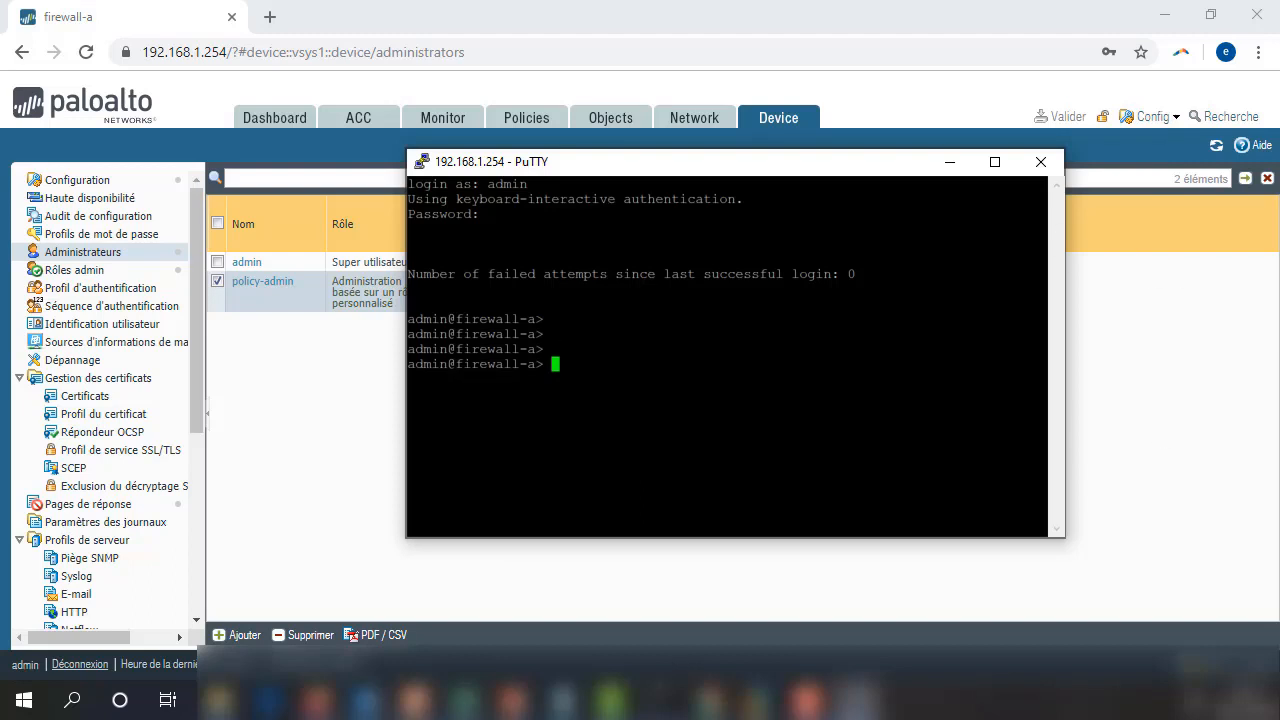
type("exit")
key("Return")
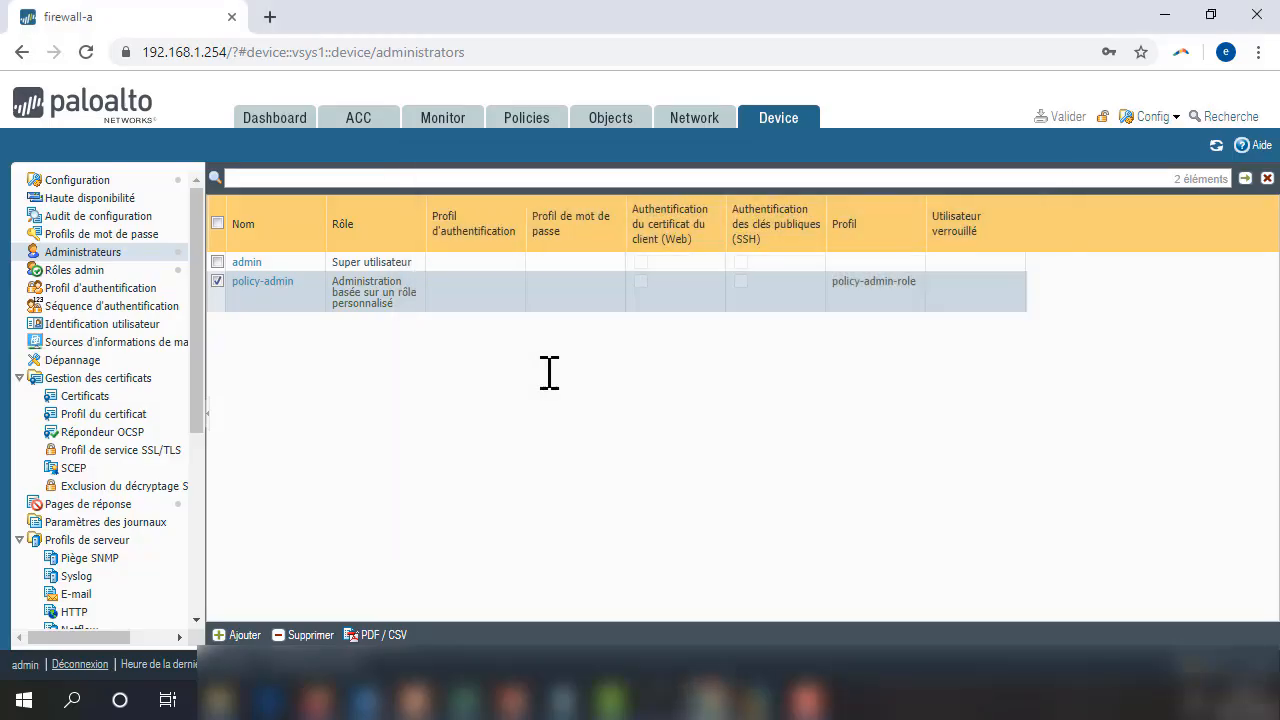
- Relaunch PuTTY, connect over SSH to 192.168.1.254, and centre the terminal window
left_click(73, 702)
type("pu")
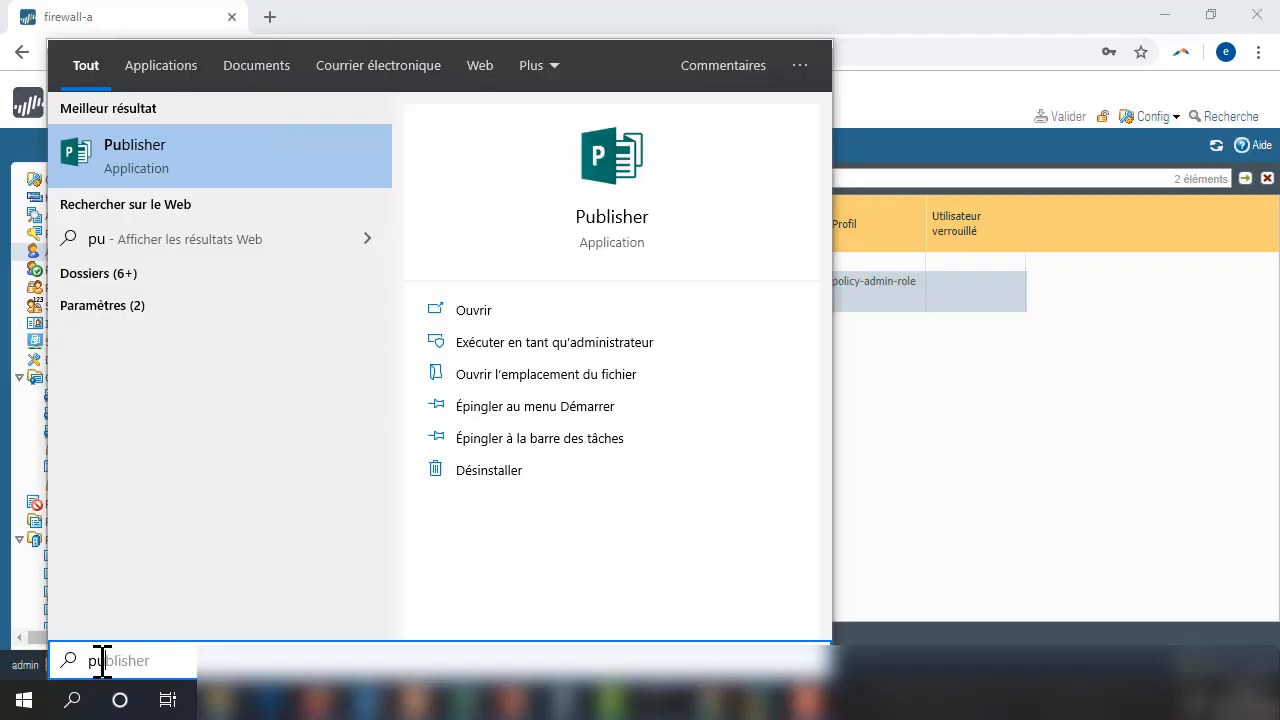
key("BackSpace")
type("utt")
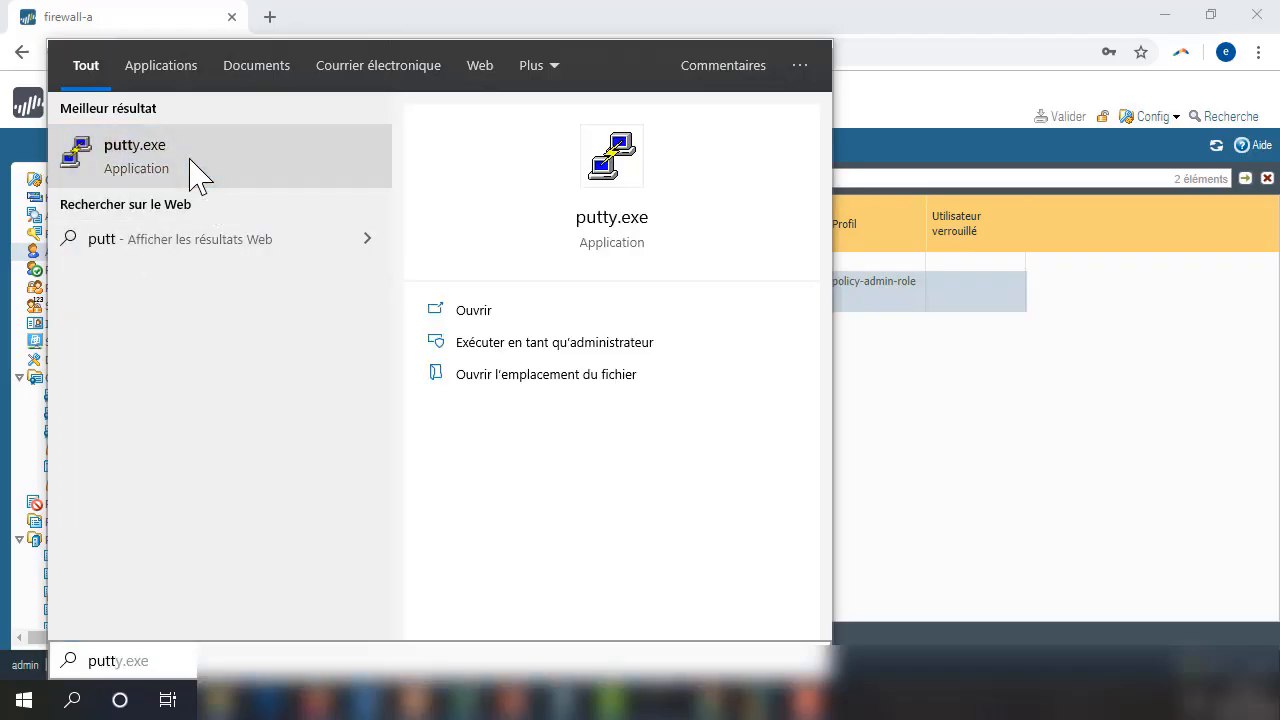
left_click(191, 168)
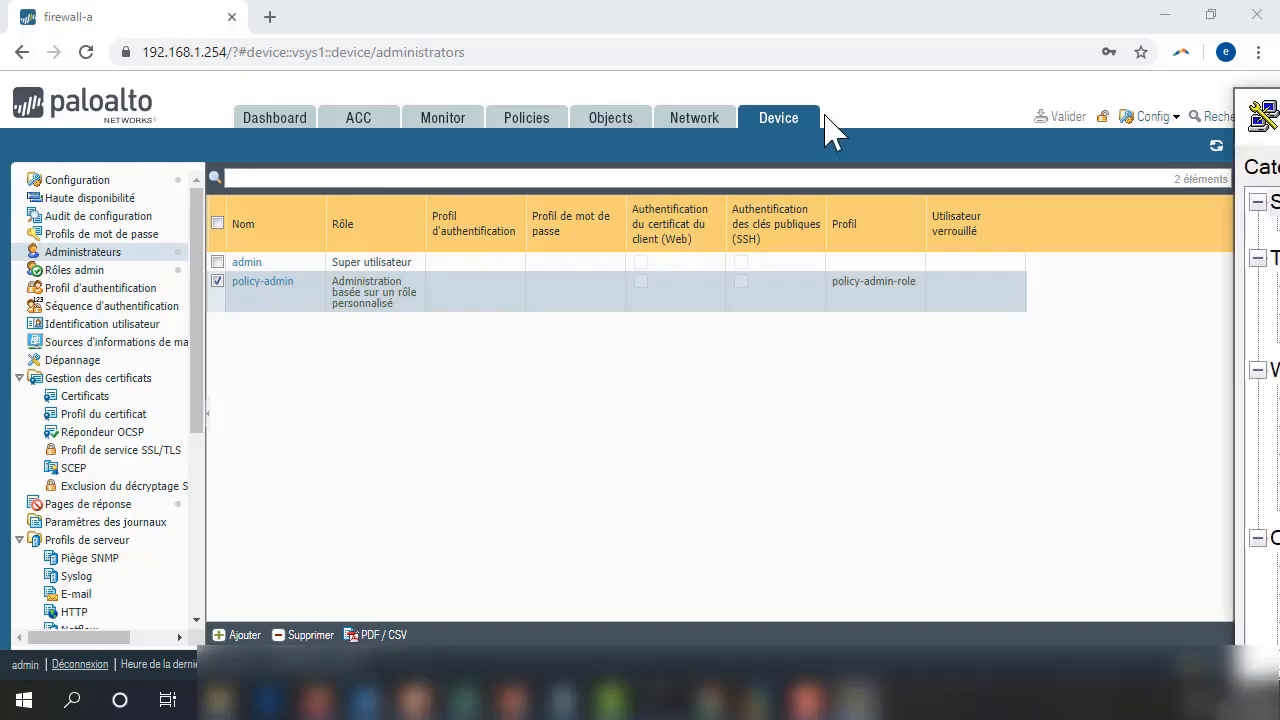
type("192.168.1")
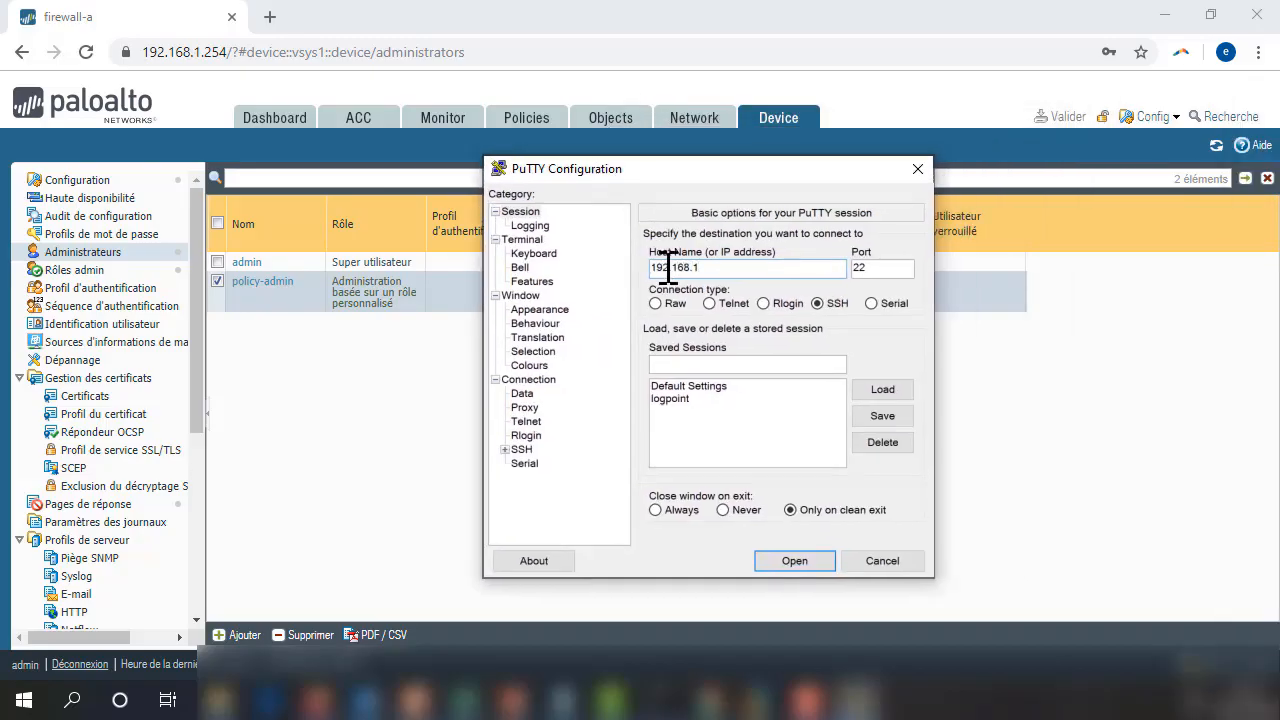
type(".254")
key("Return")
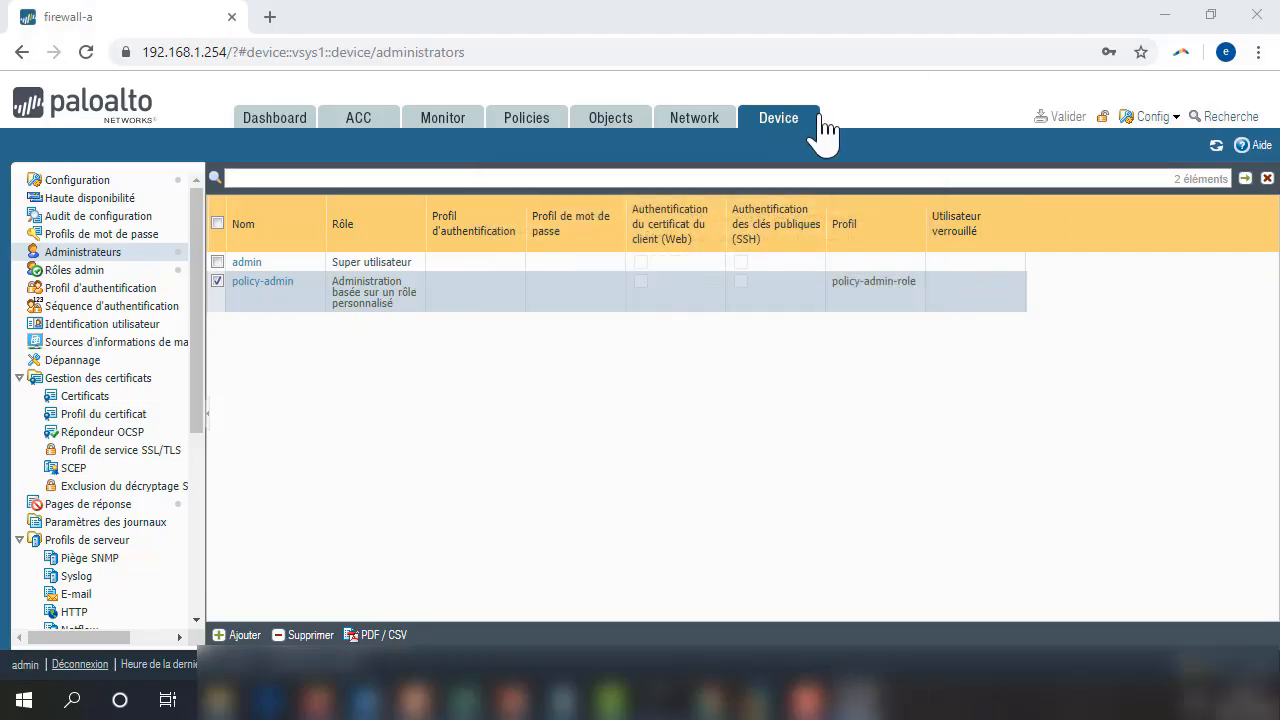
left_click_drag(1116, 28, 700, 314)
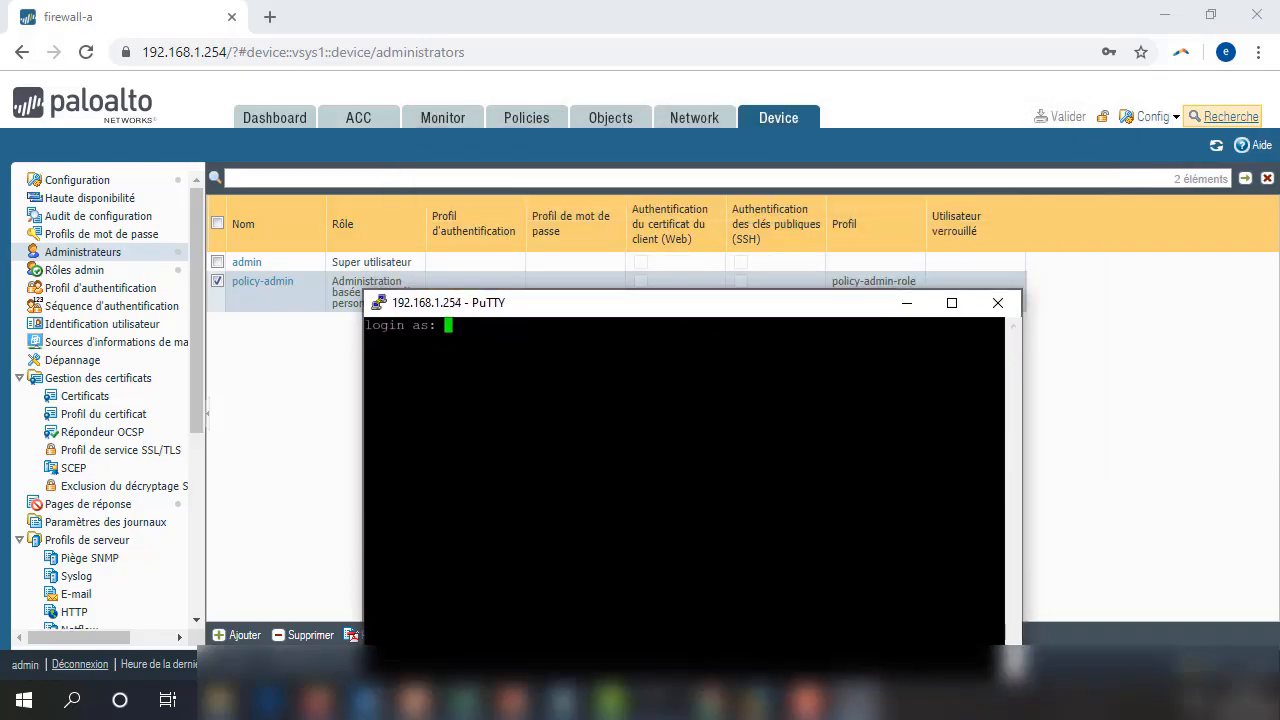
- Attempt an SSH login as policy-admin with its password; the session closes
type("pol")
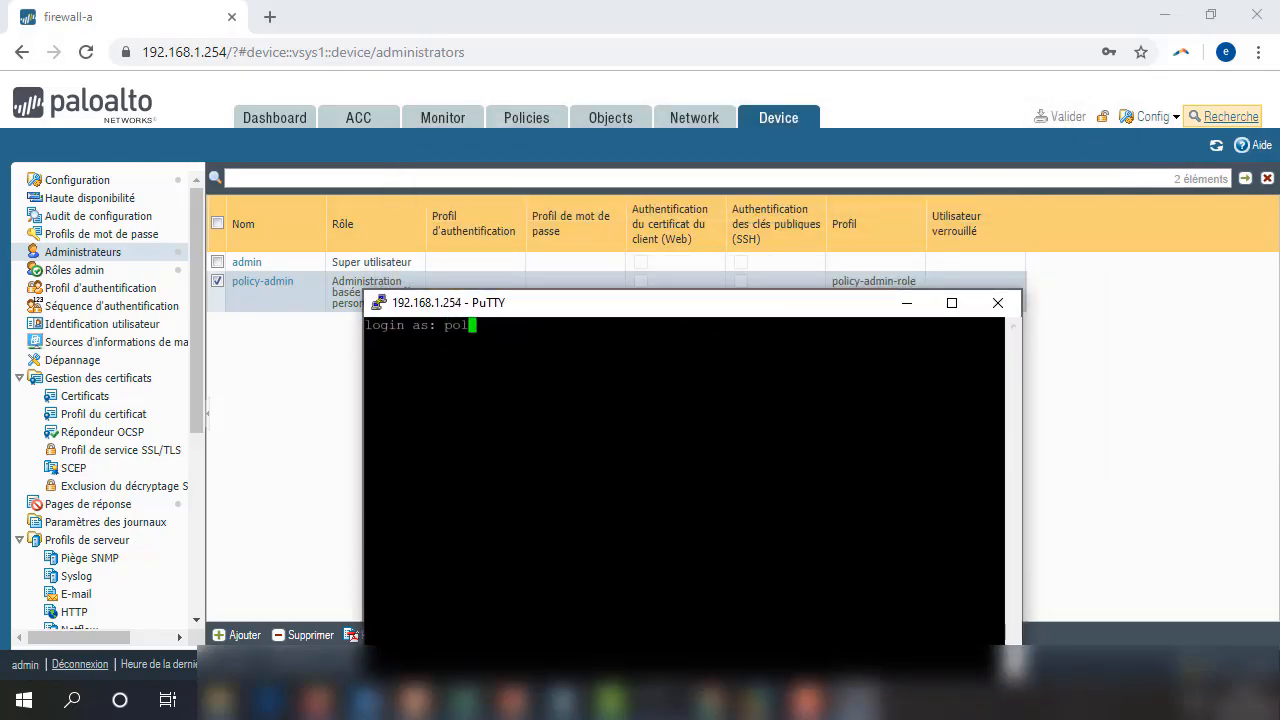
type("icy")
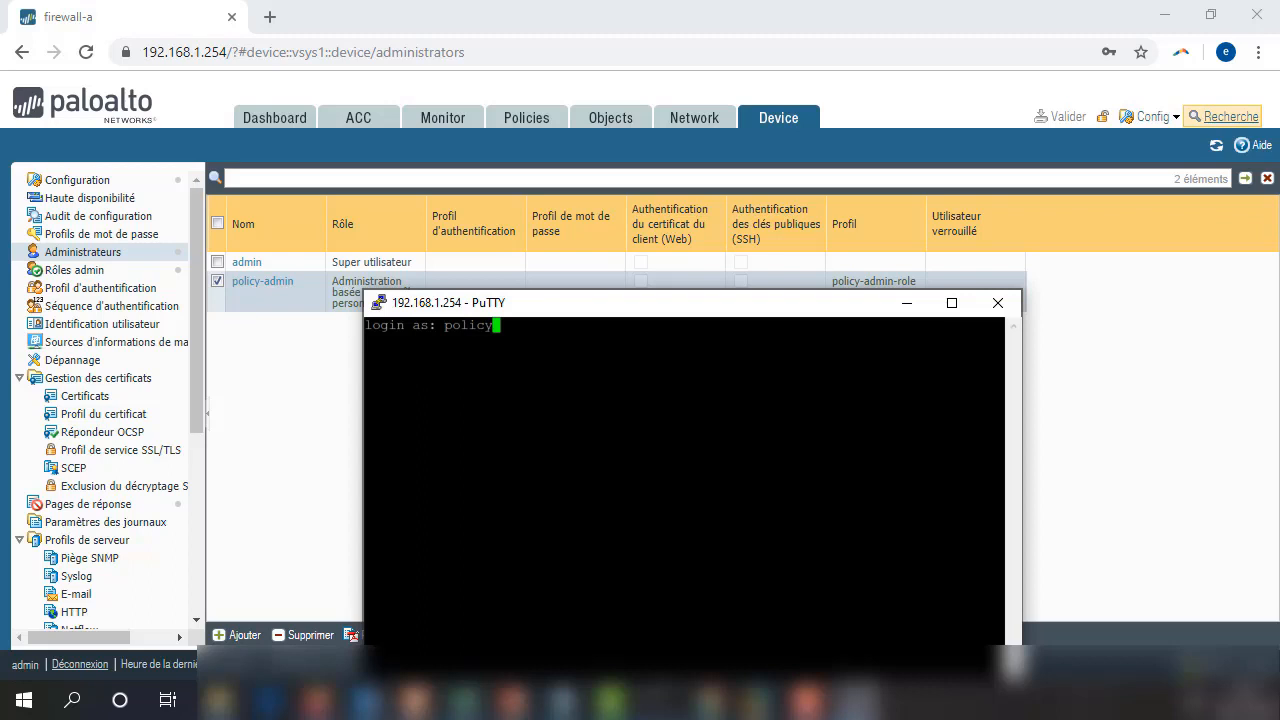
type("-admin")
key("Return")
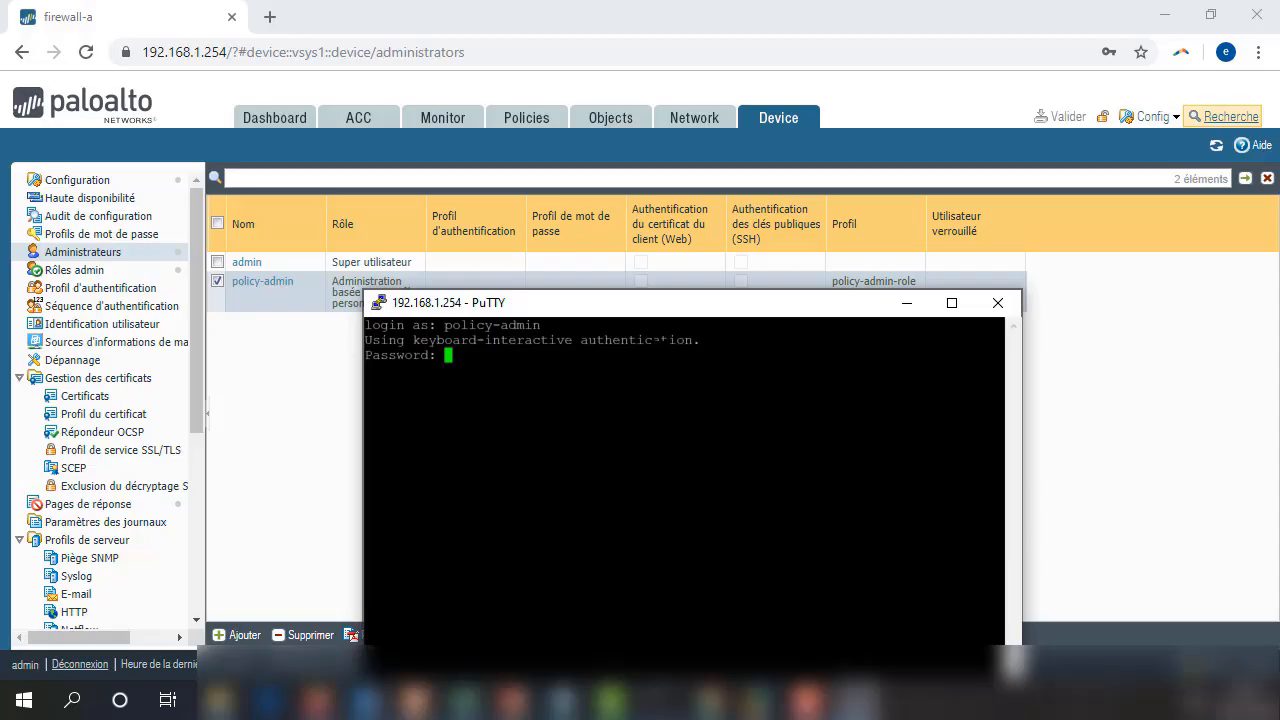
key("Return")
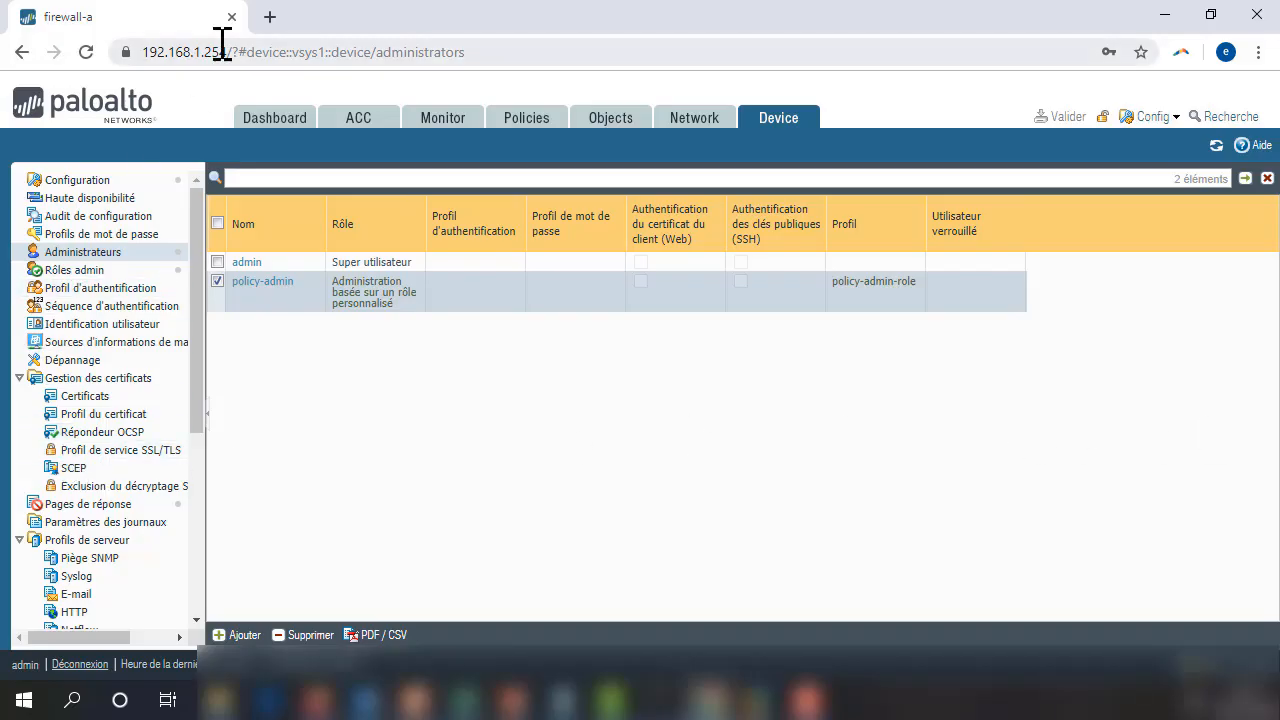
- Sign out of admin and log in as policy-admin, correcting a mistyped password
left_click(72, 668)
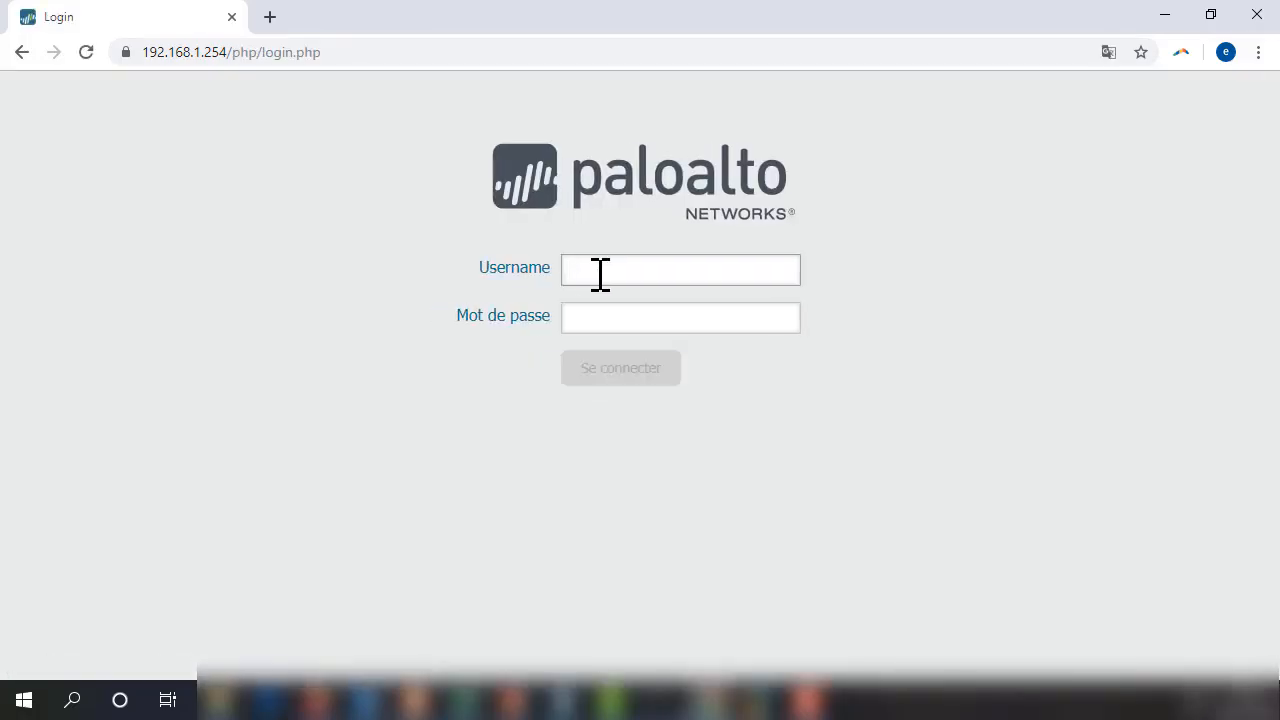
type("policy-admin")
key("Tab")
type("••")
key("BackSpace")
key("BackSpace")
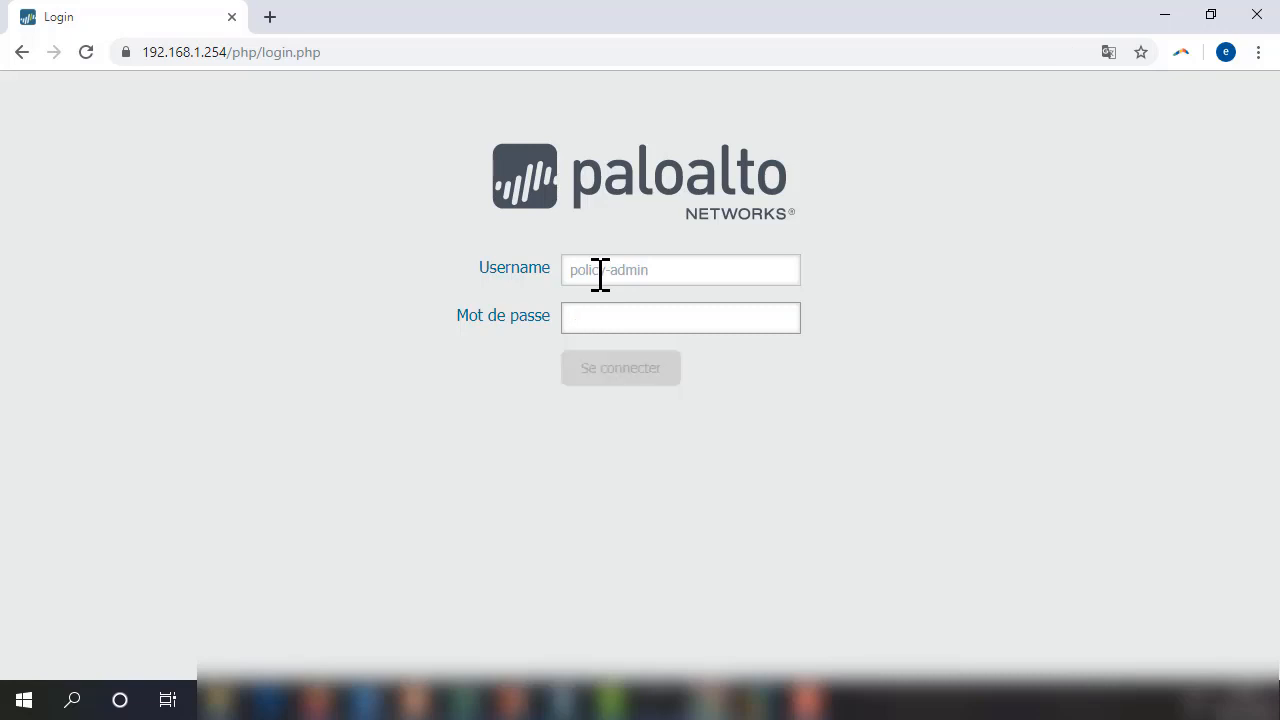
type("•••••••")
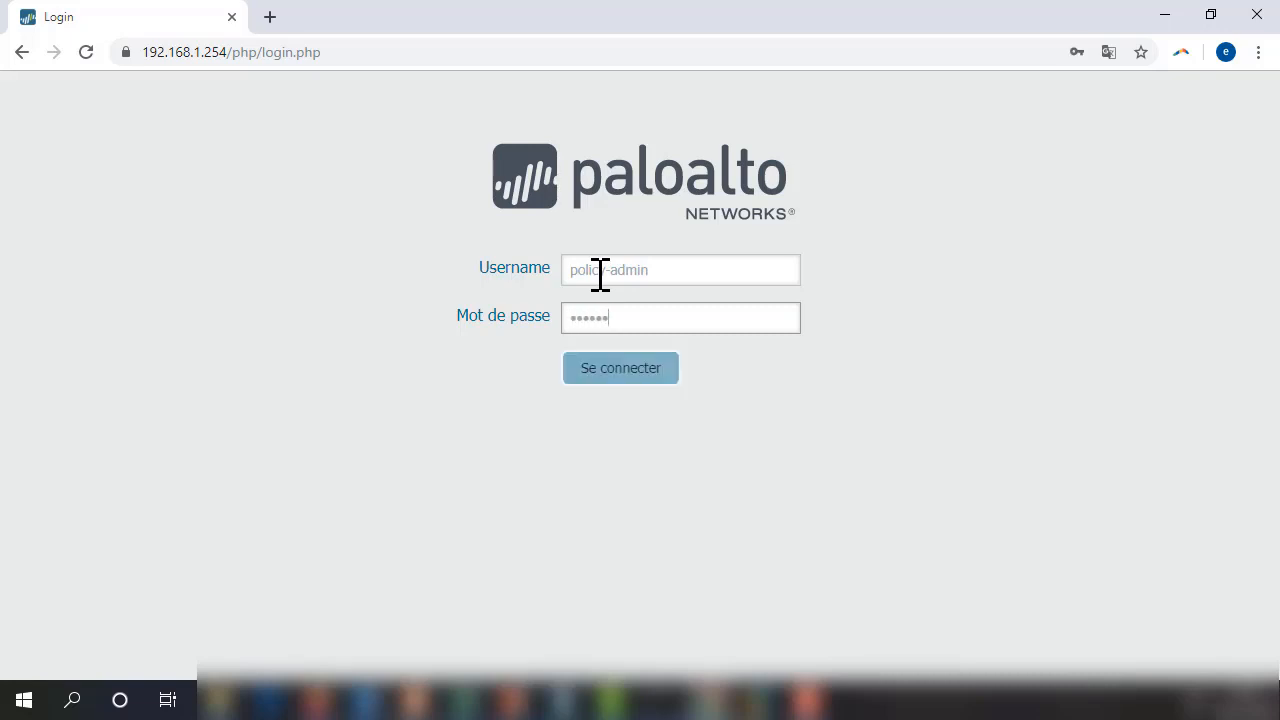
type("•")
key("Return")
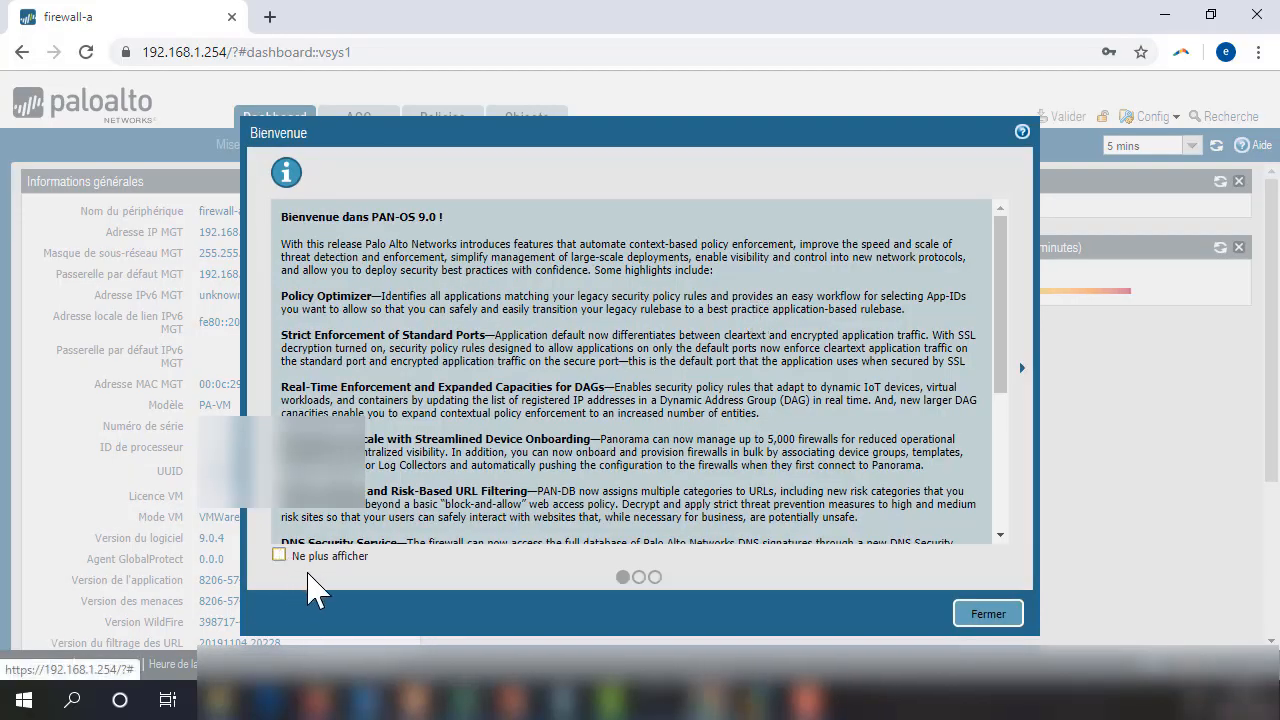
- Close the Bienvenue message with 'Ne plus afficher' ticked and go to the Objects address list
left_click(279, 555)
left_click(993, 617)
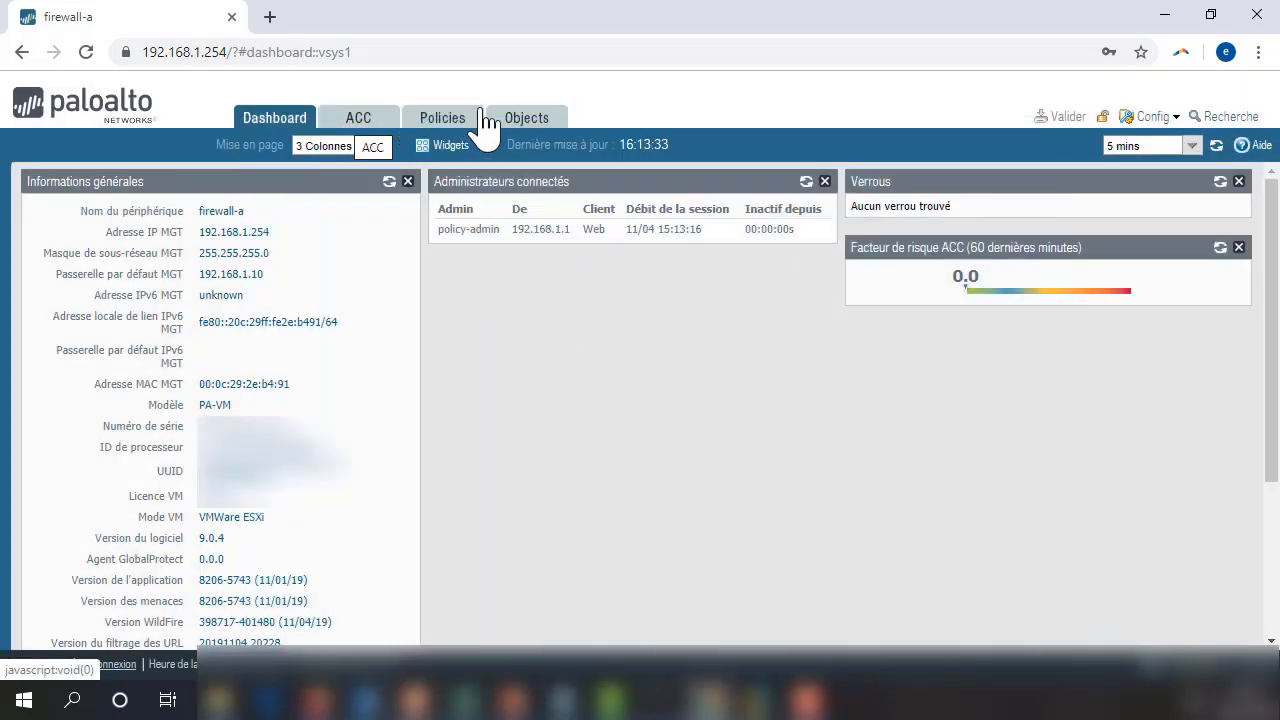
left_click(527, 119)
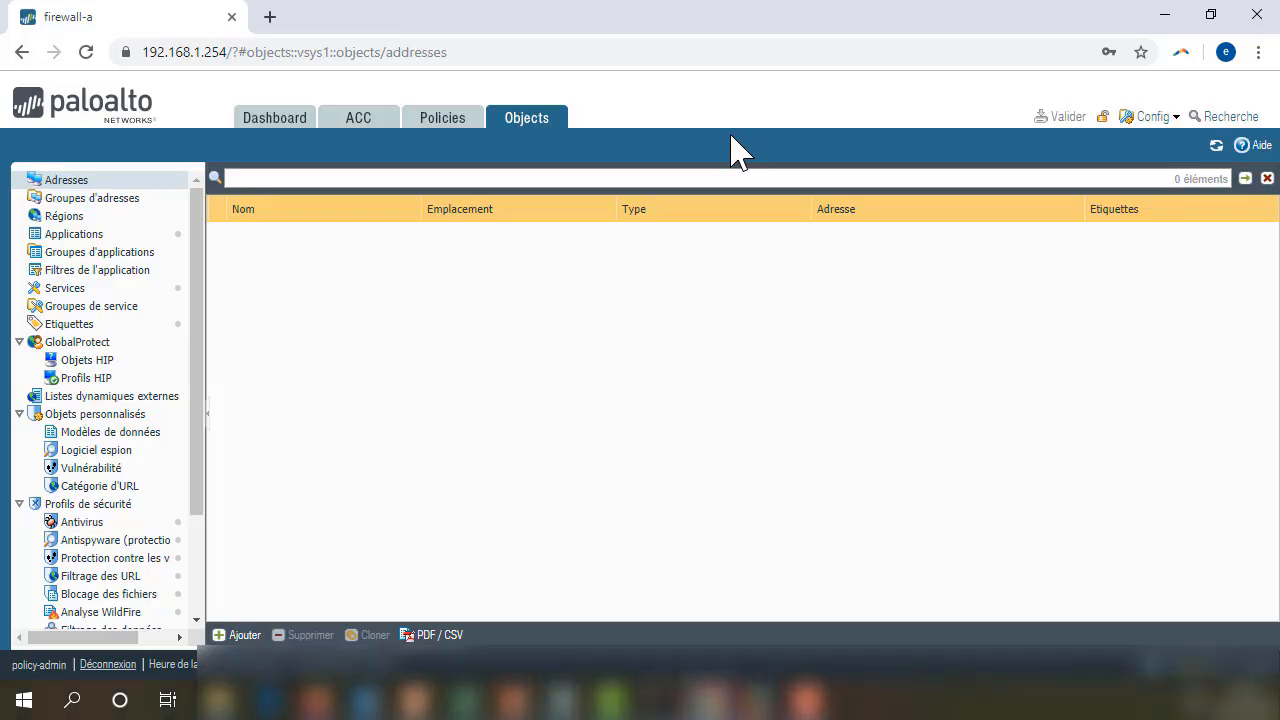
- Take a commit lock with the comment 'policy admin lock' and close the locks list
left_click(1103, 117)
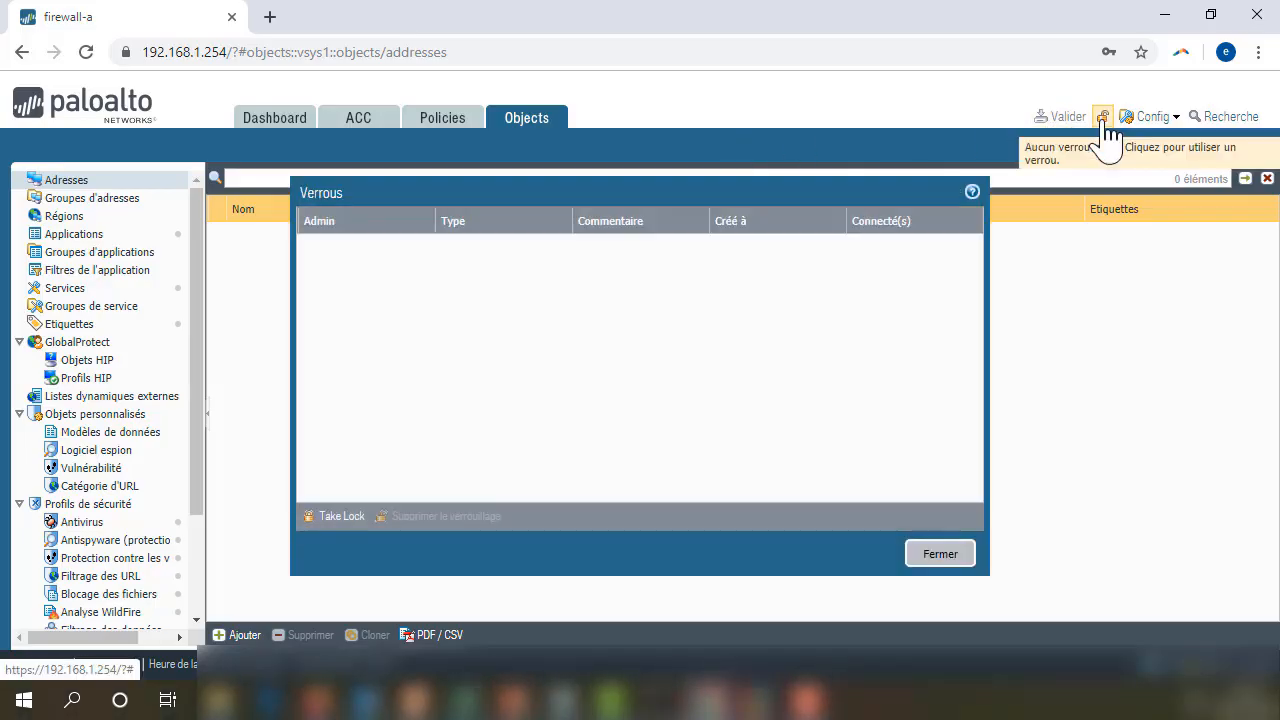
left_click(336, 516)
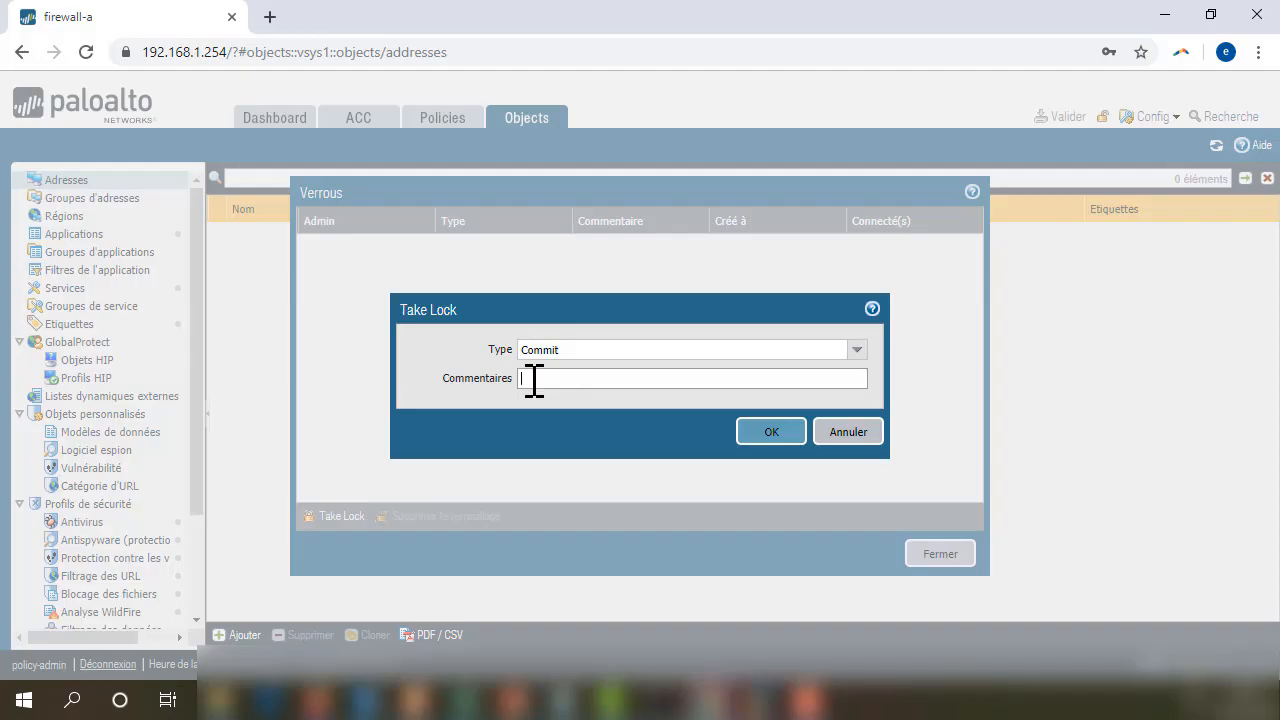
type("policy admin lock")
left_click(774, 438)
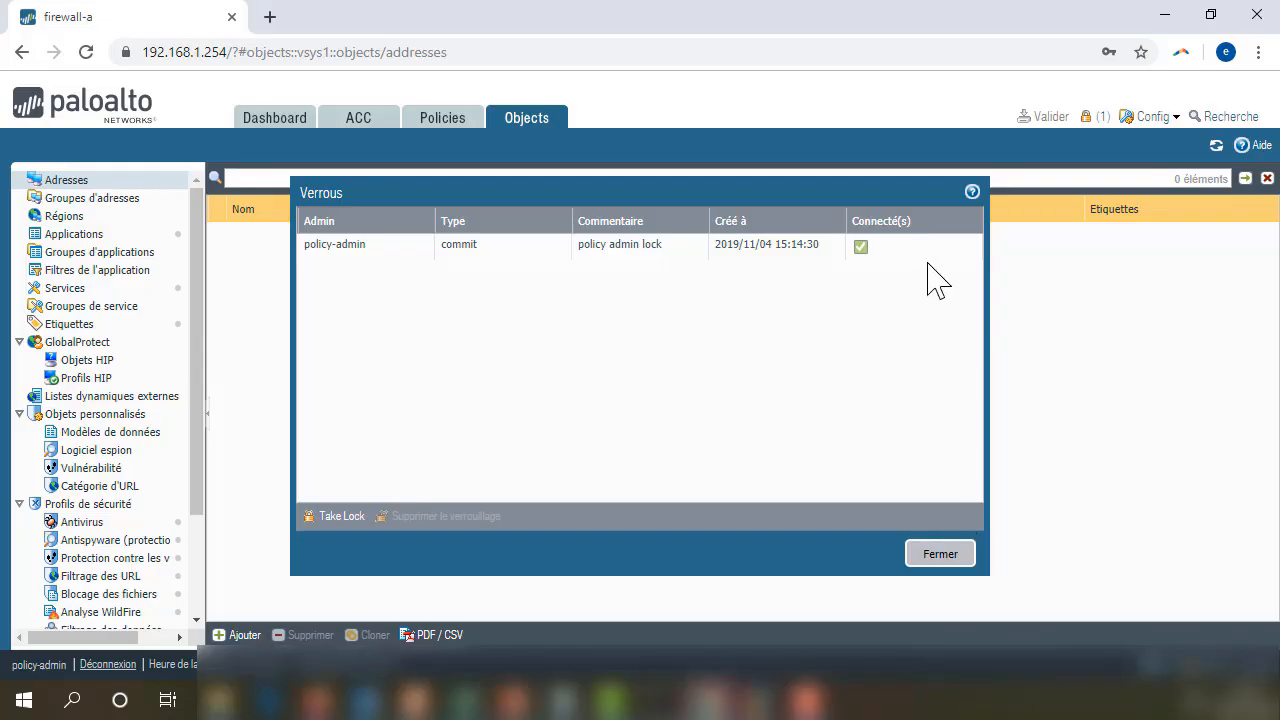
left_click(953, 560)
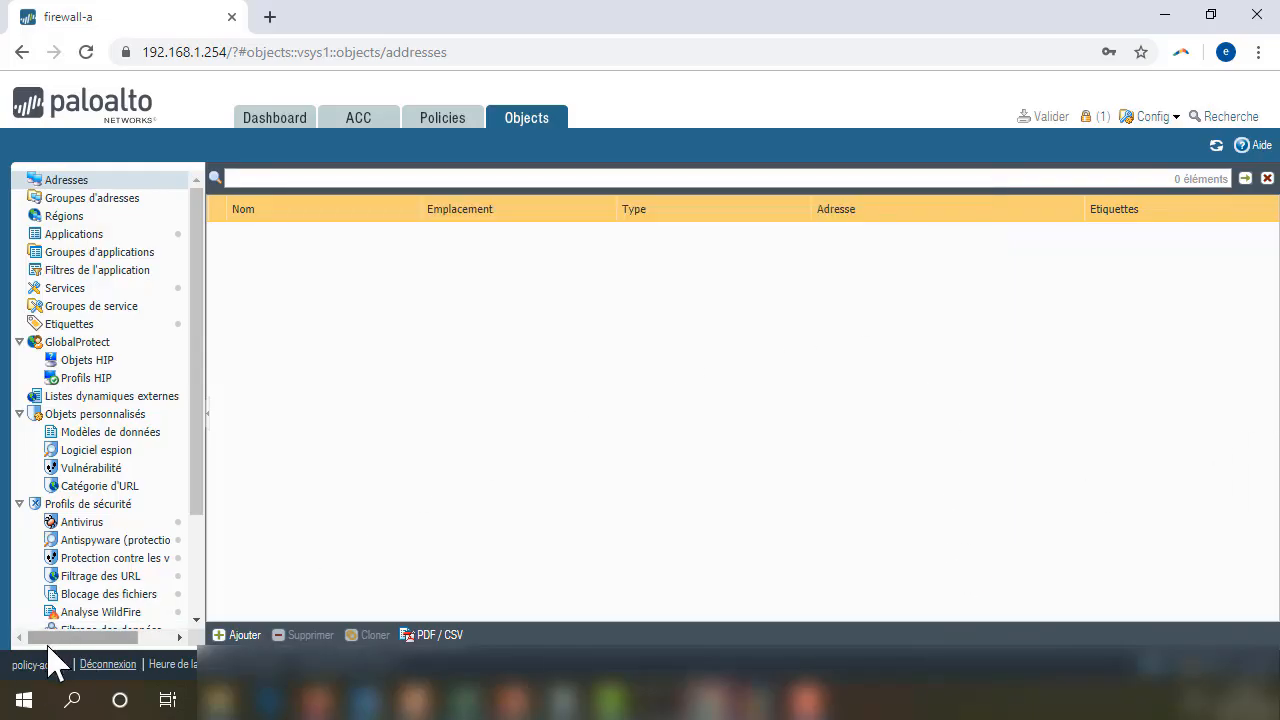
- Sign out policy-admin and attempt an admin login, which is rejected as invalid
left_click(102, 664)
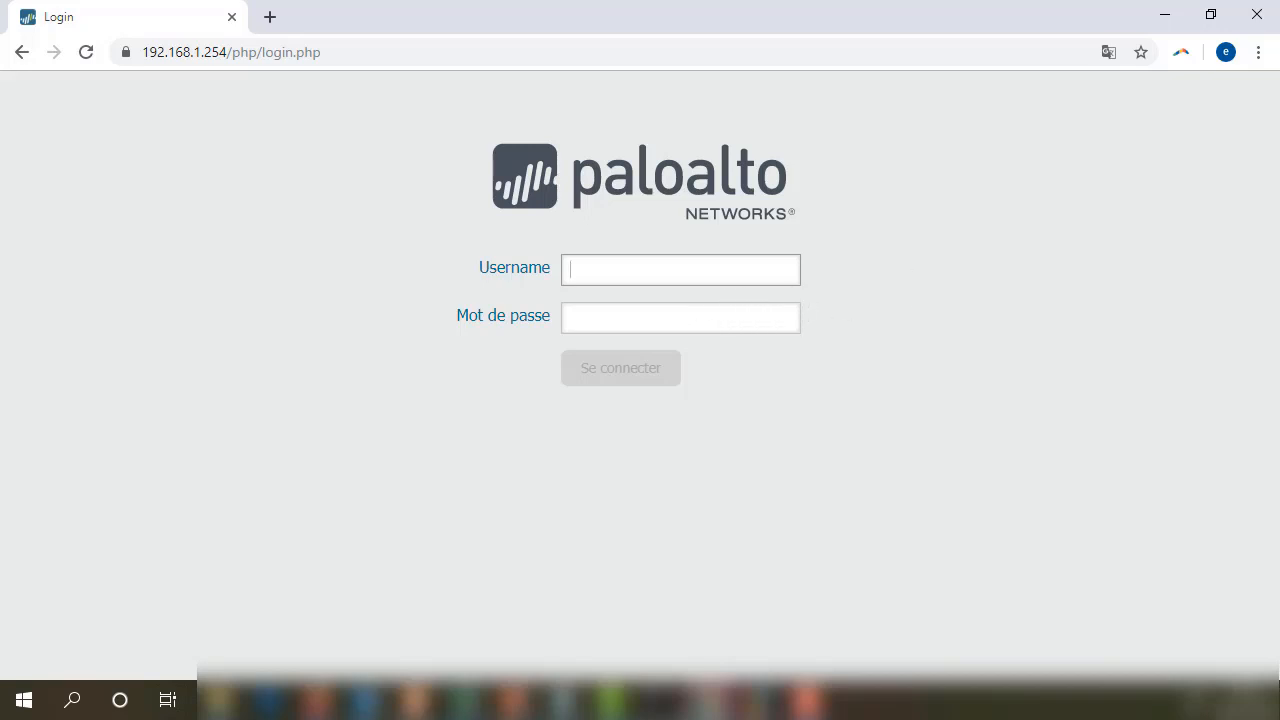
left_click(806, 700)
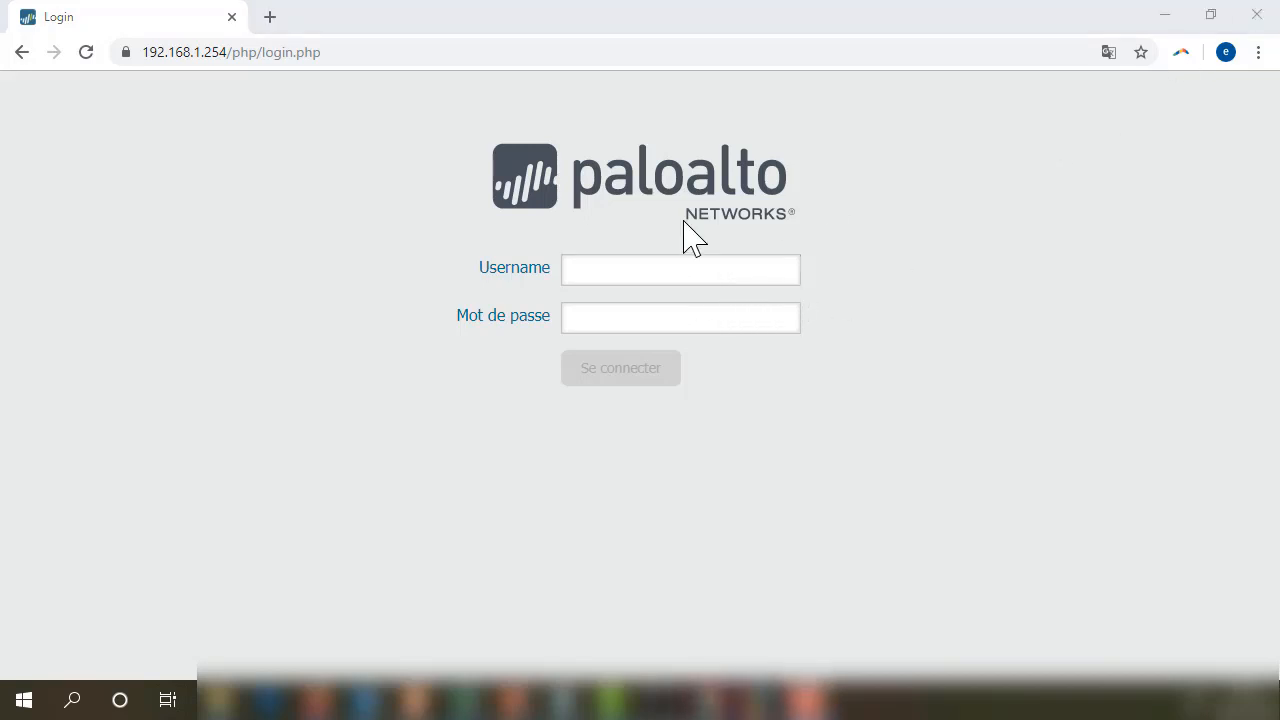
left_click(612, 266)
type("admin")
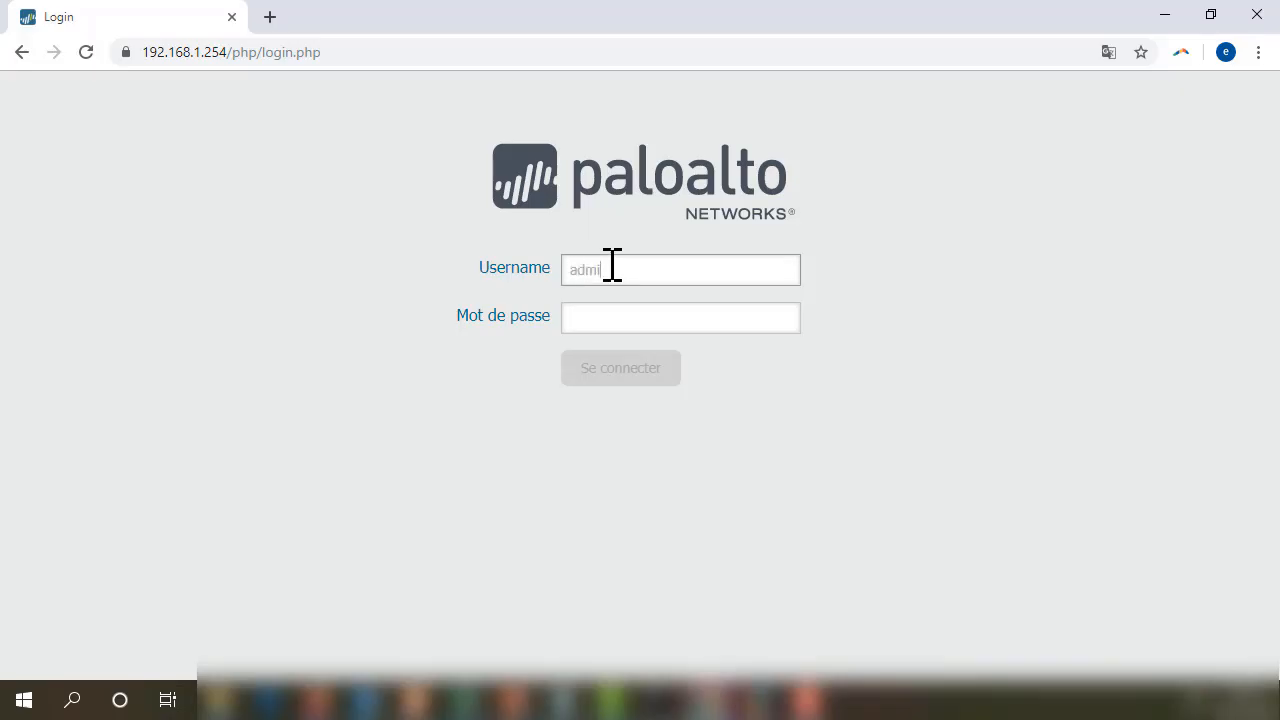
key("Tab")
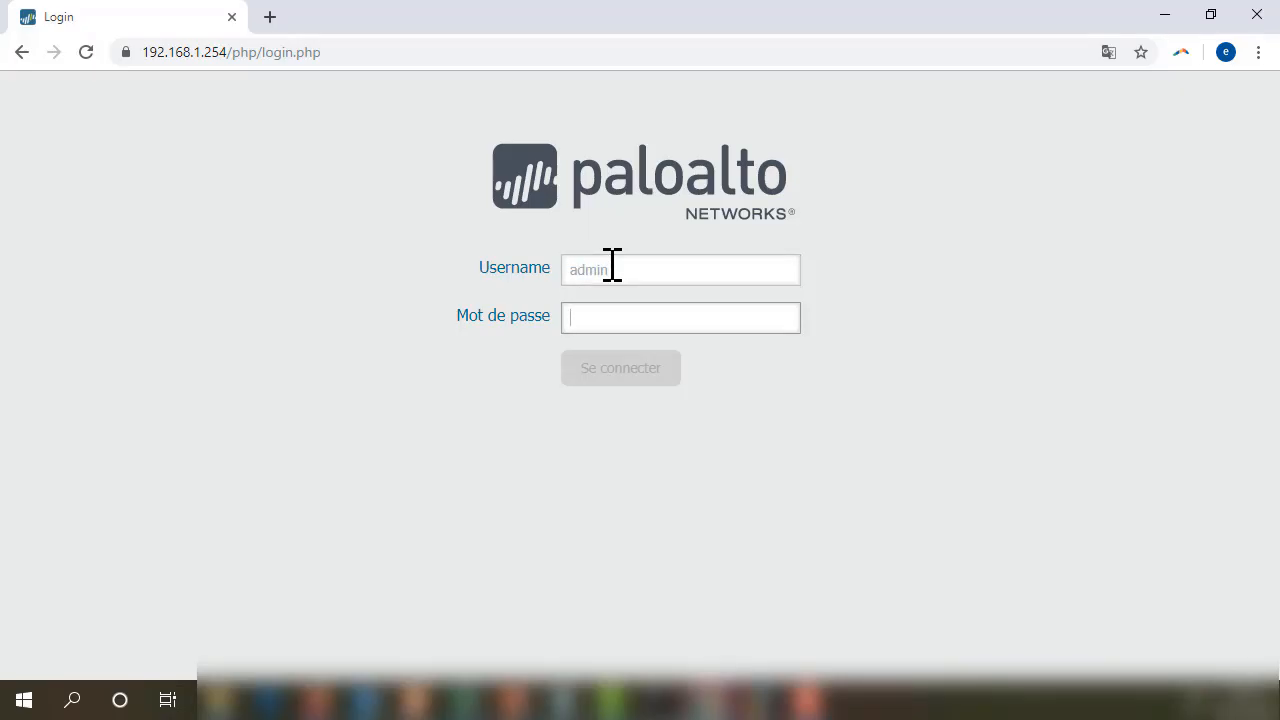
type("adm•••••")
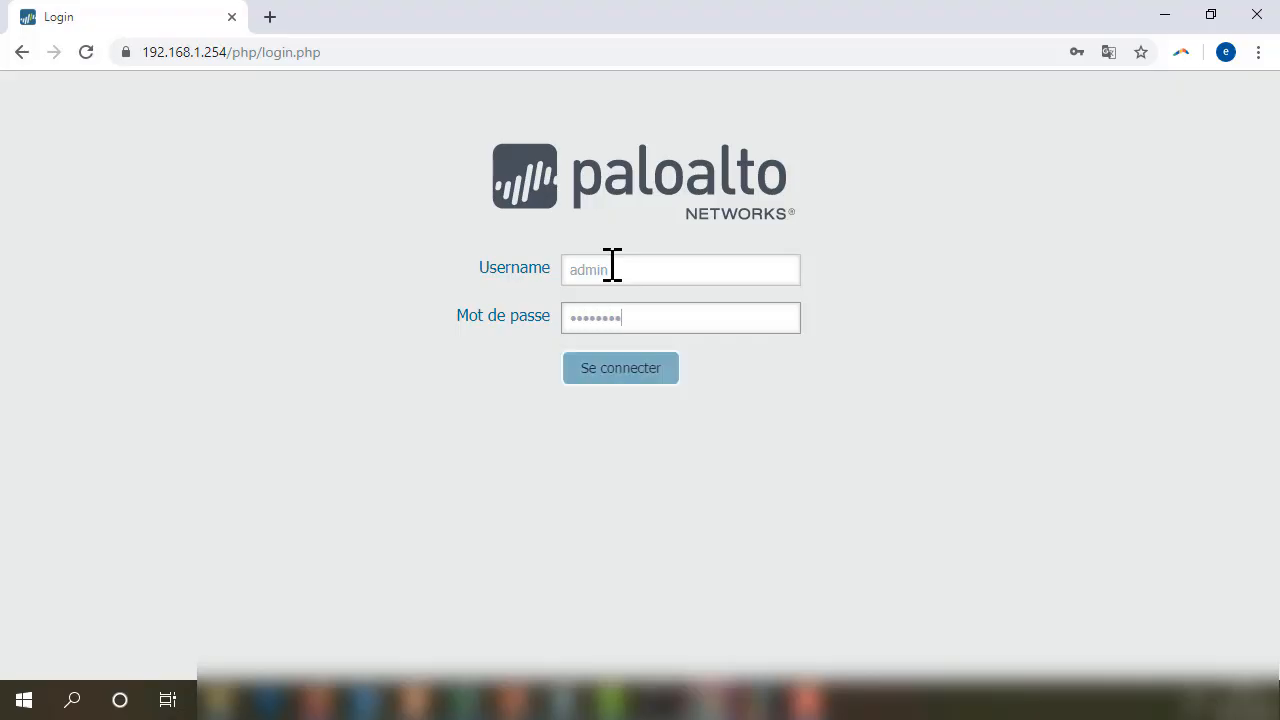
key("Return")
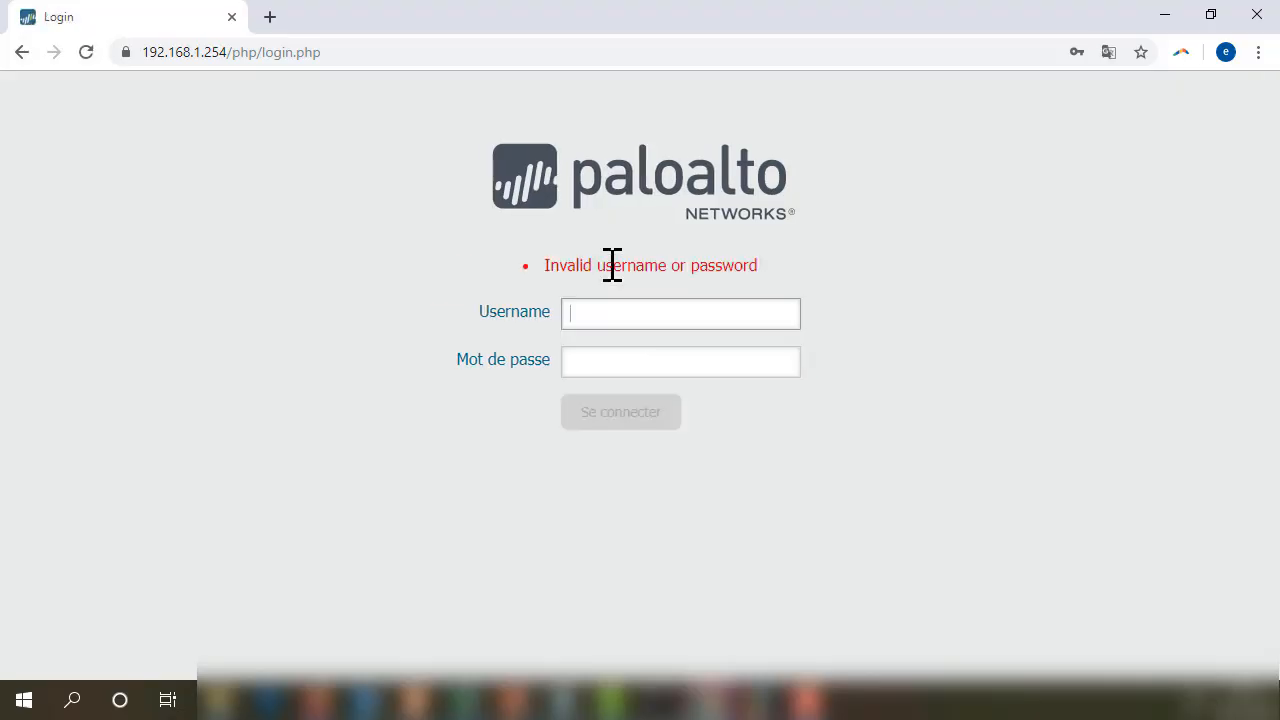
- Re-enter the admin username and password on the login page
type("admin")
key("Tab")
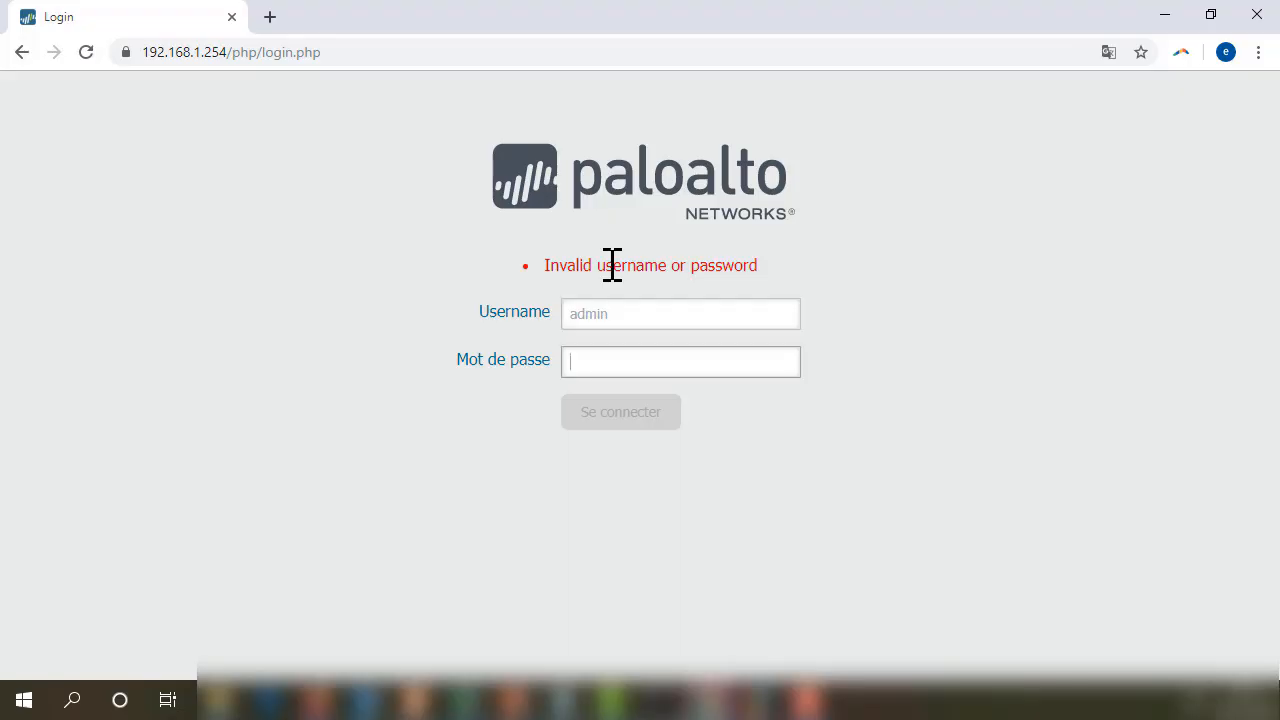
- Submit the admin login again, see it rejected as invalid, then re-enter username admin and the password
type("•")
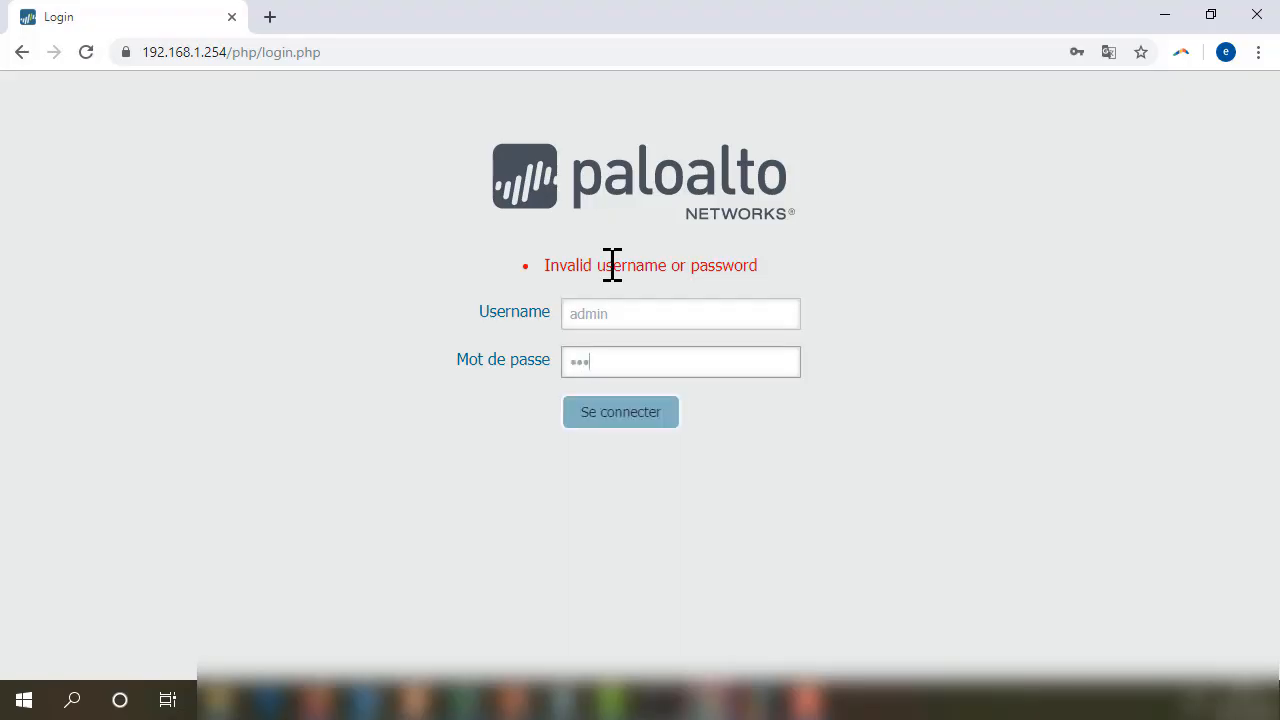
- Re-enter the admin username and password on the login page
- Submit the admin login again, see it rejected as invalid, then re-enter username admin and the password
type("•••••••")
key("Return")
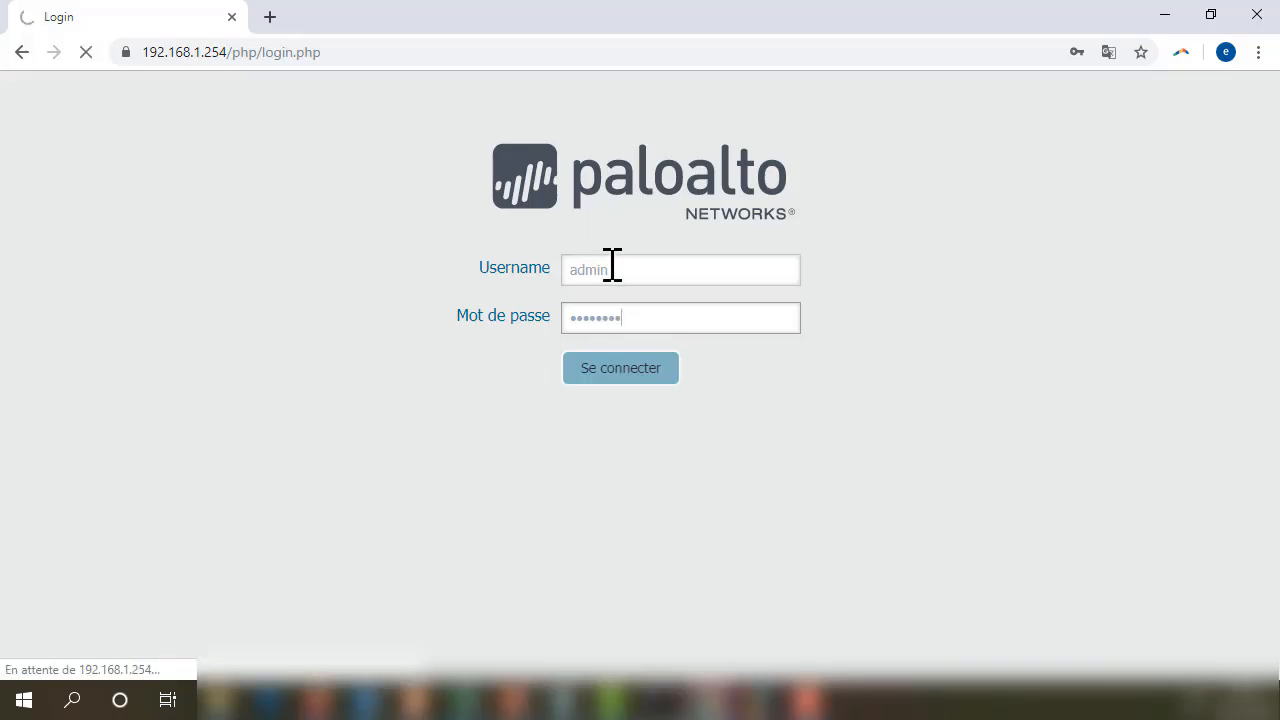
type("admin")
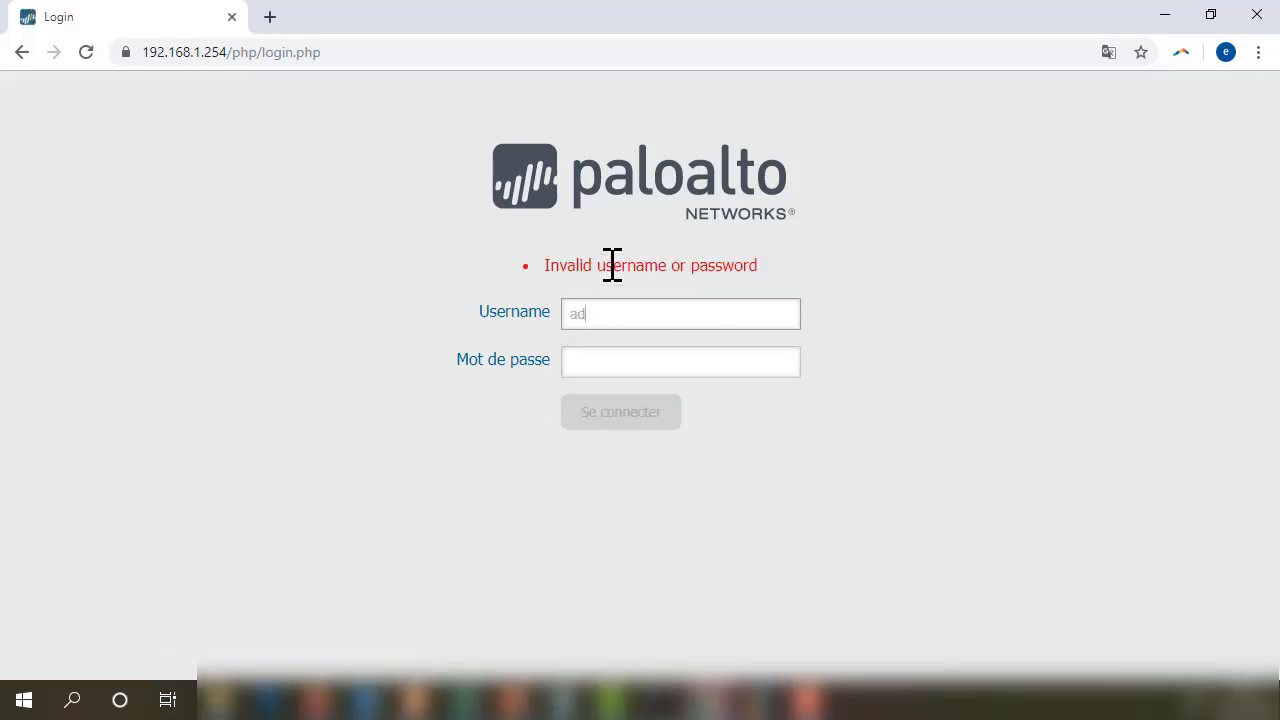
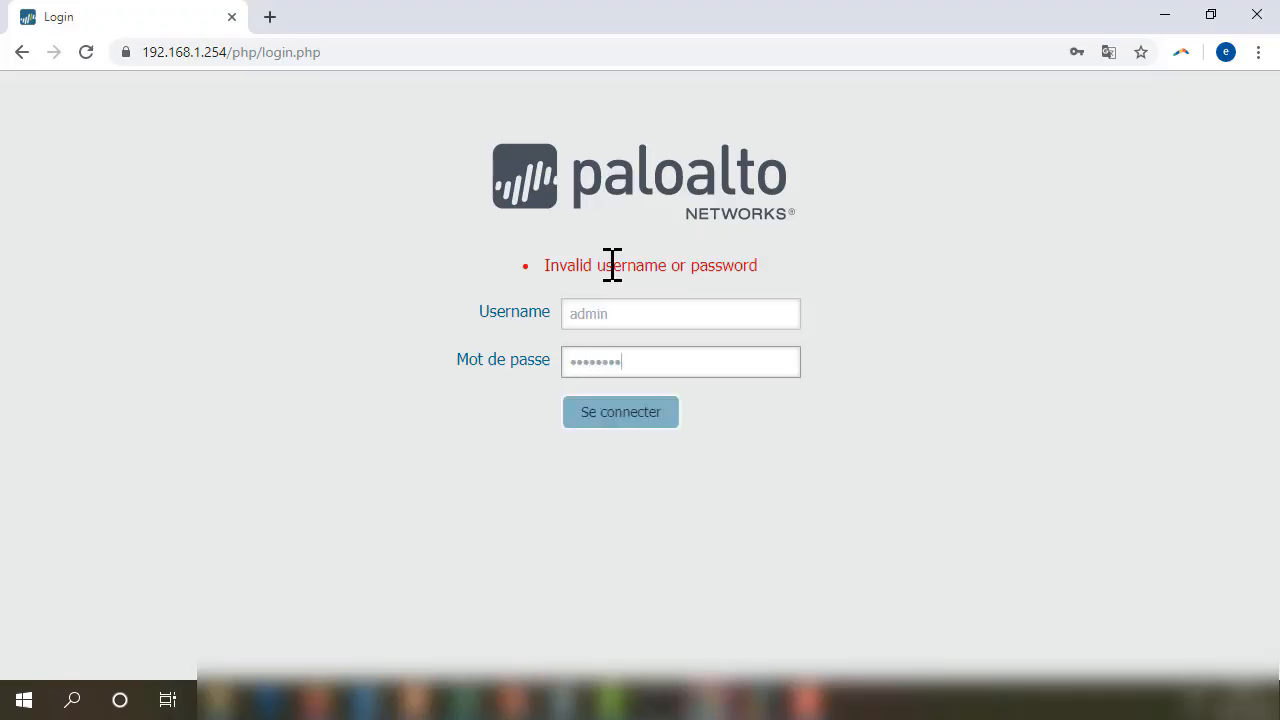
- Submit the admin login to load the firewall-a dashboard
key("Return")
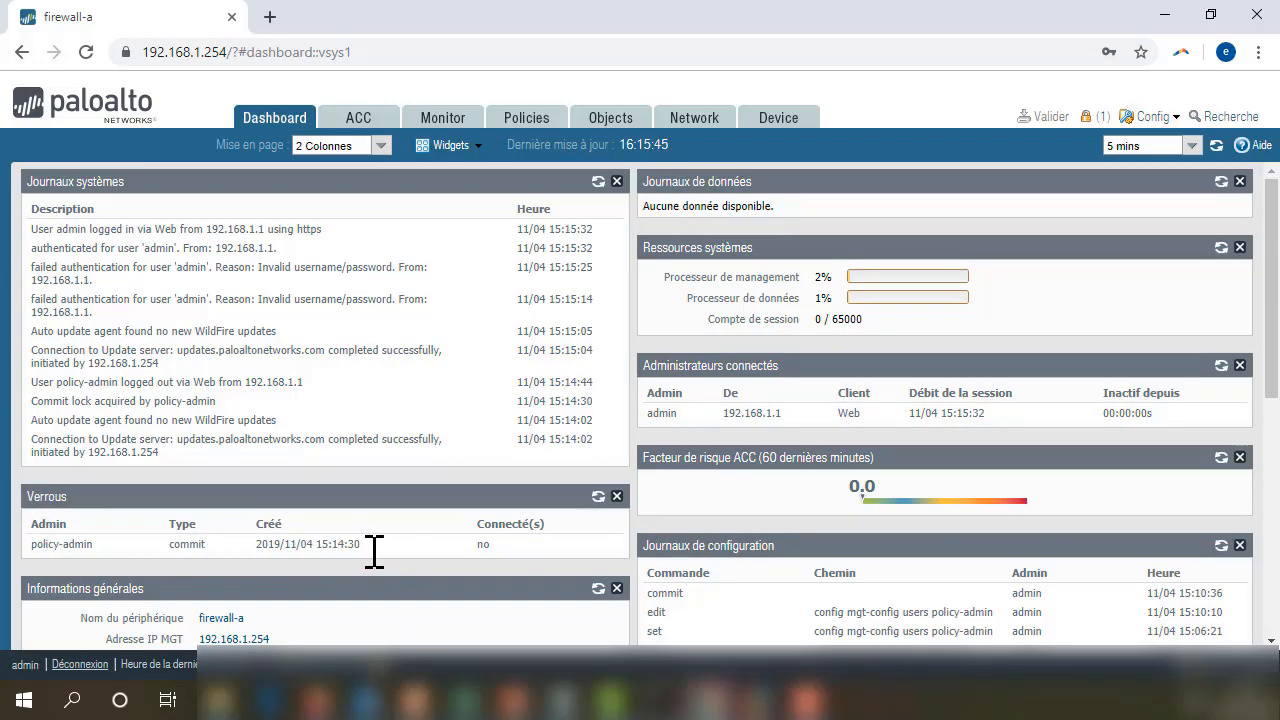
left_click(1092, 121)
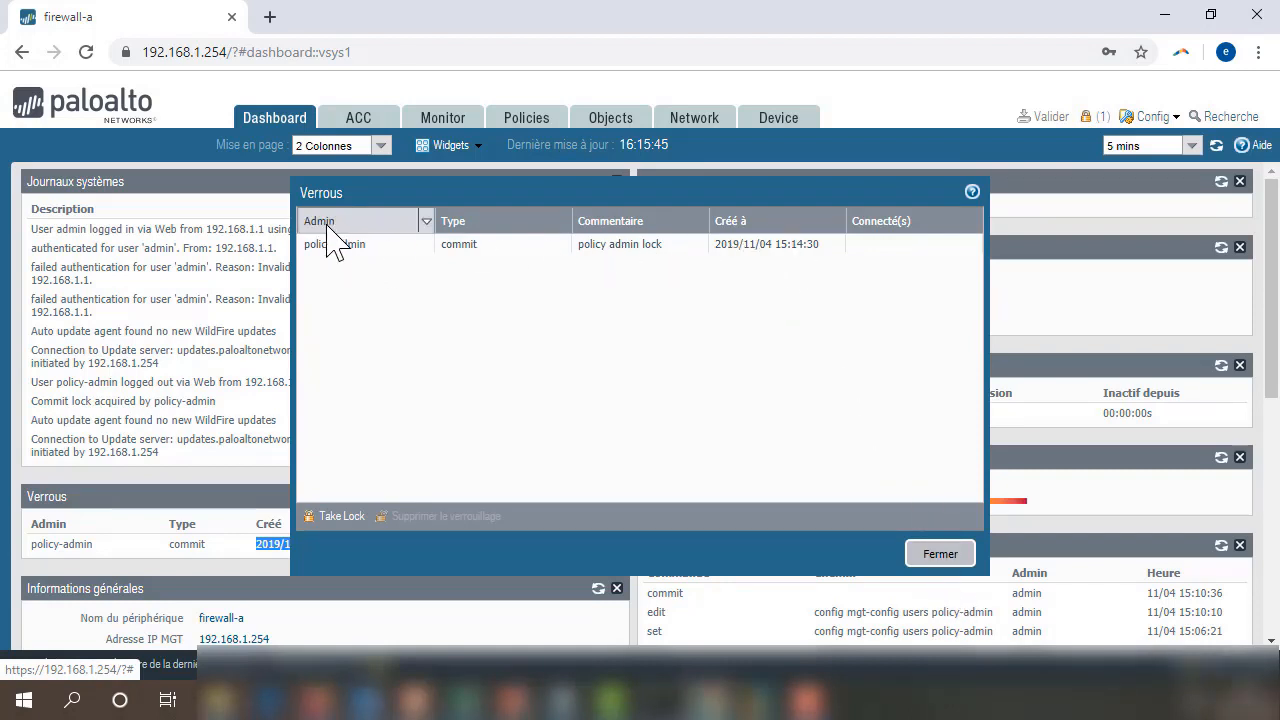
left_click(940, 556)
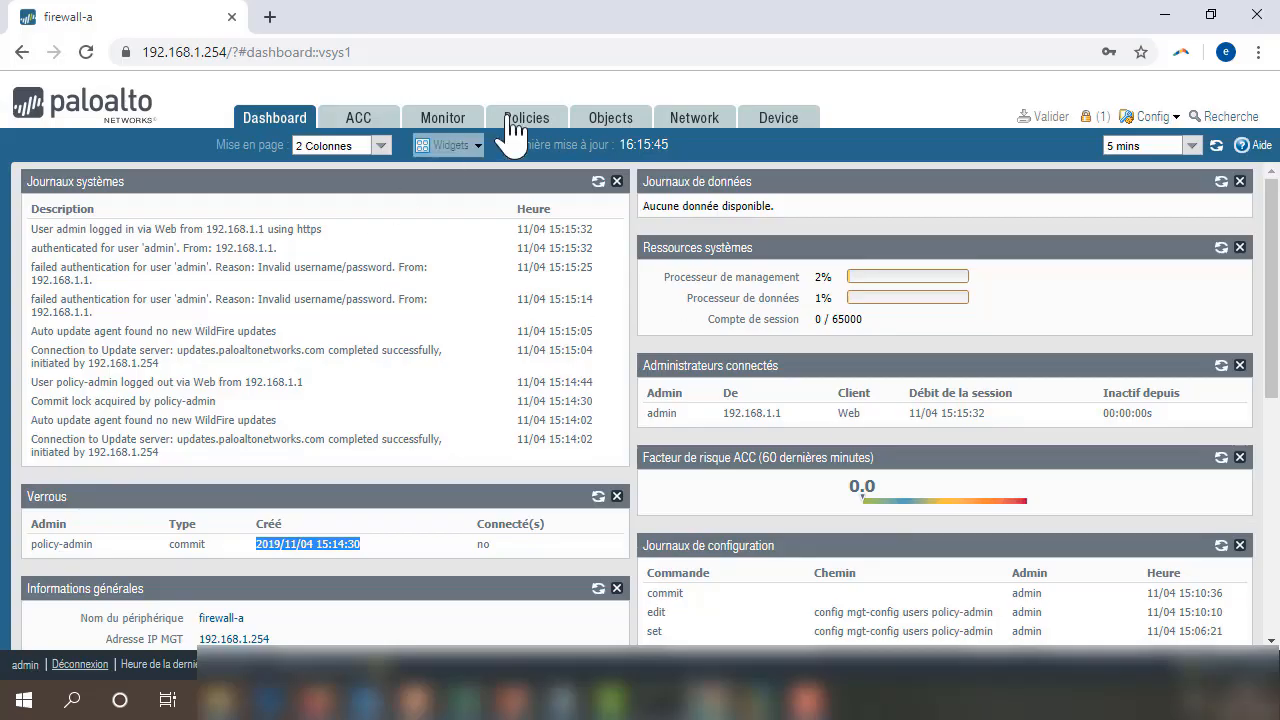
- In Device > Administrators, add a new administrator named test-lock and enter and confirm its password
left_click(757, 128)
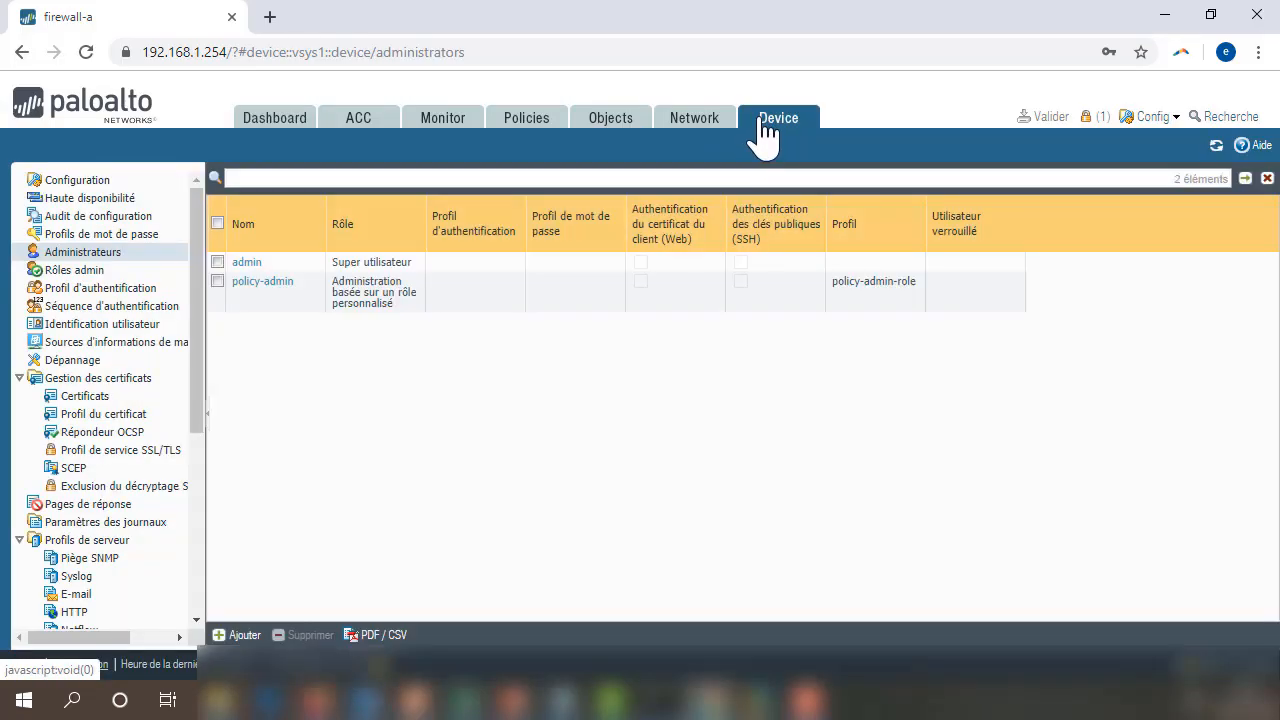
left_click(241, 636)
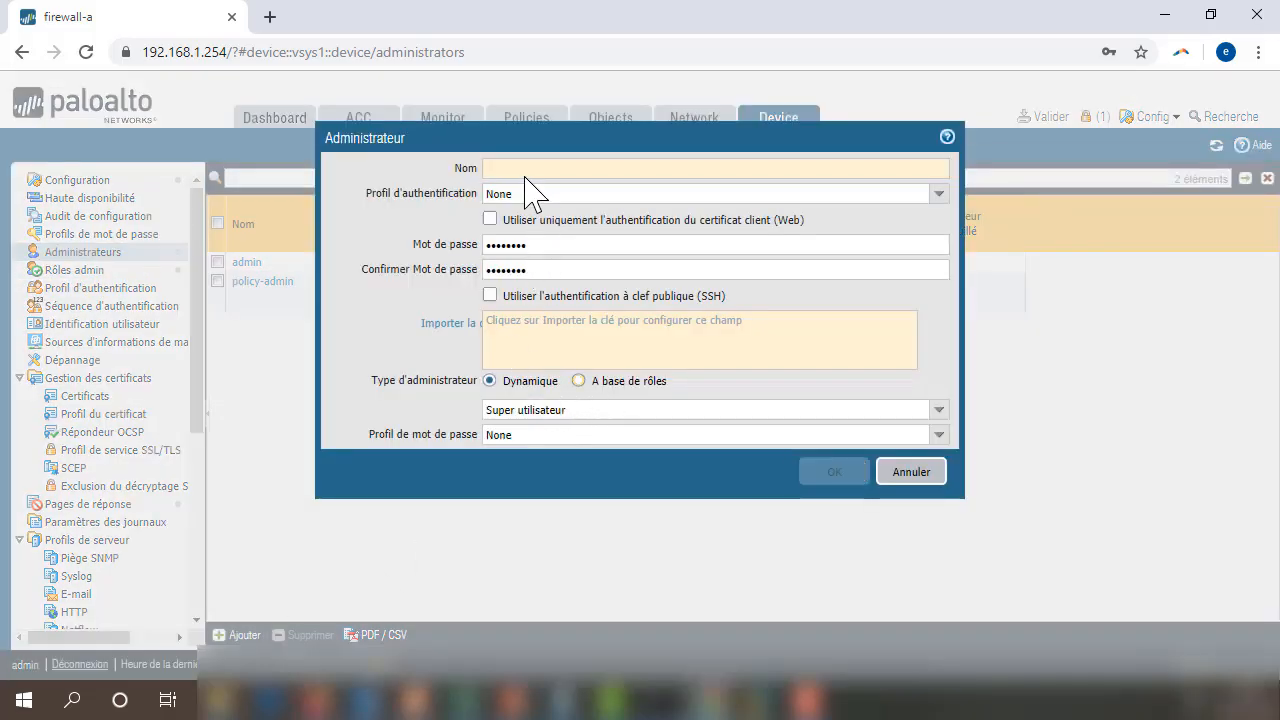
left_click(526, 169)
type("test")
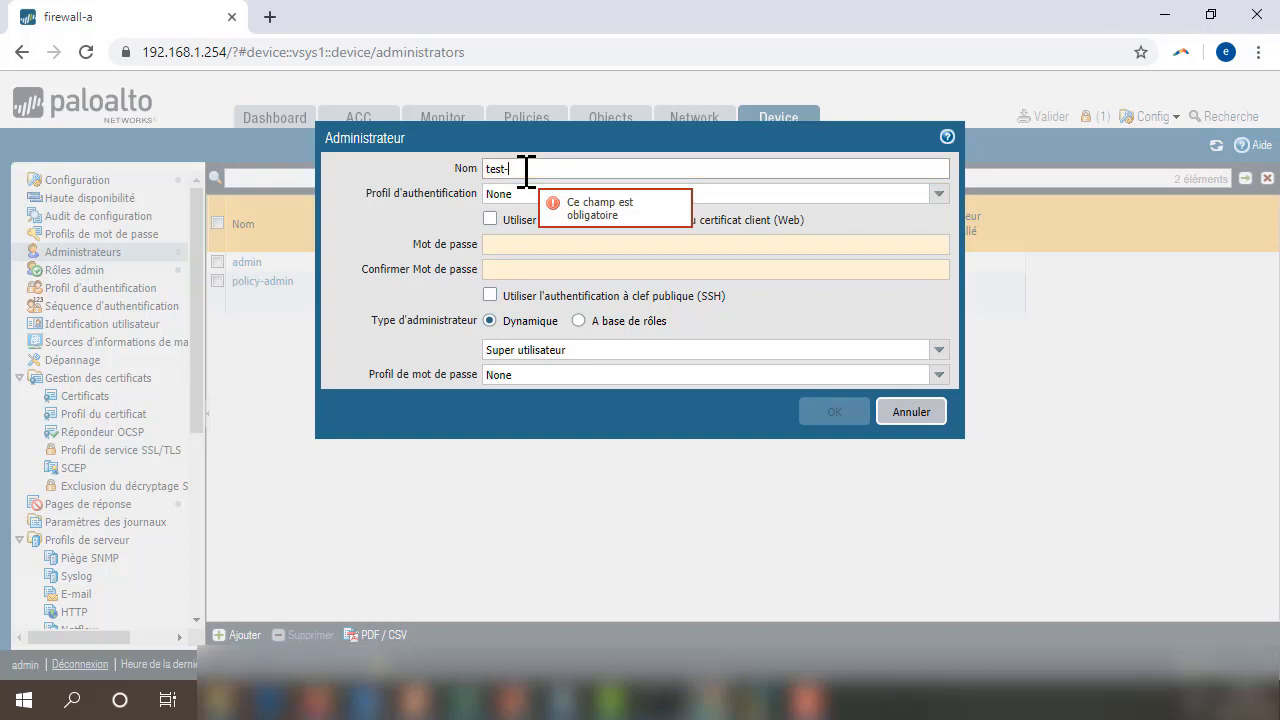
type("-lock")
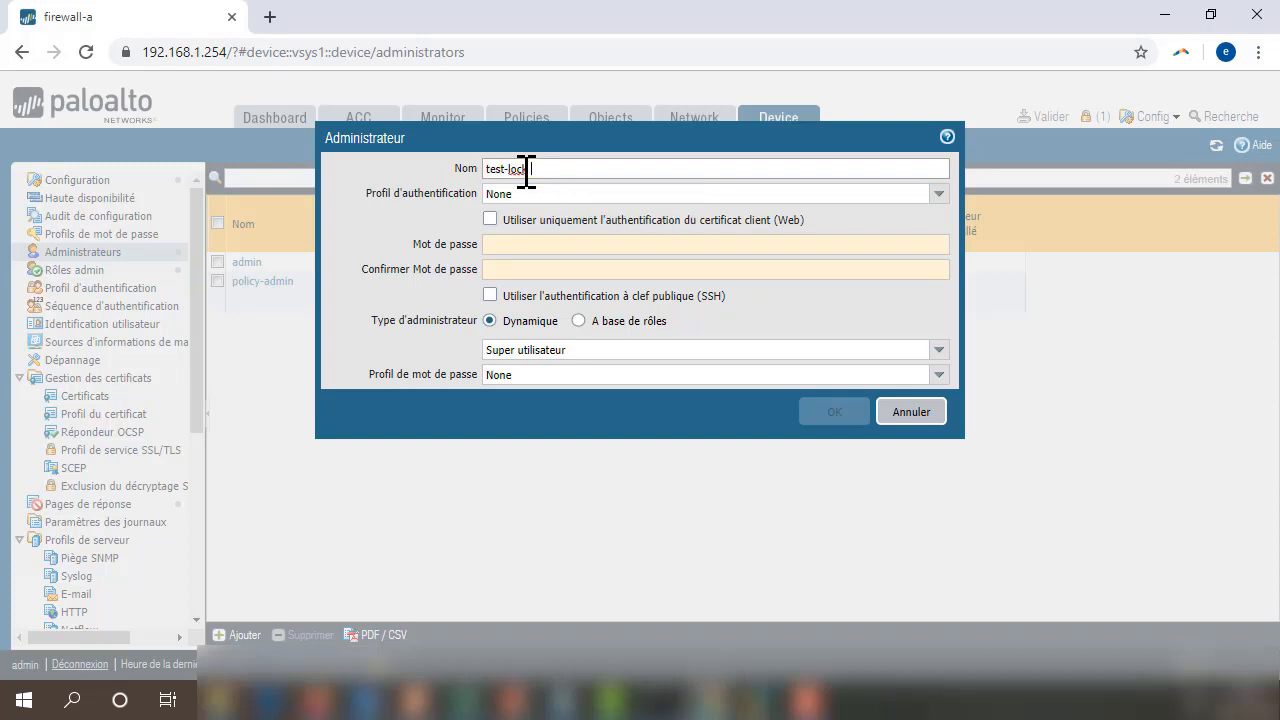
left_click(509, 250)
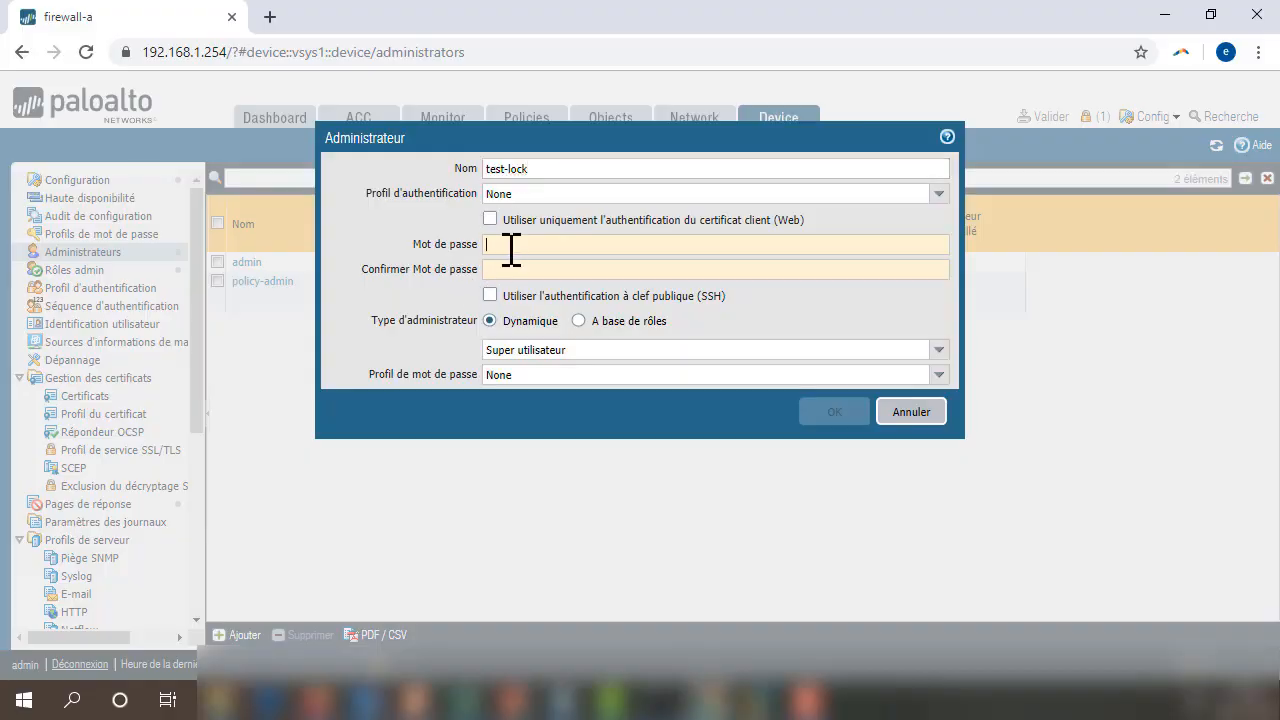
type("test")
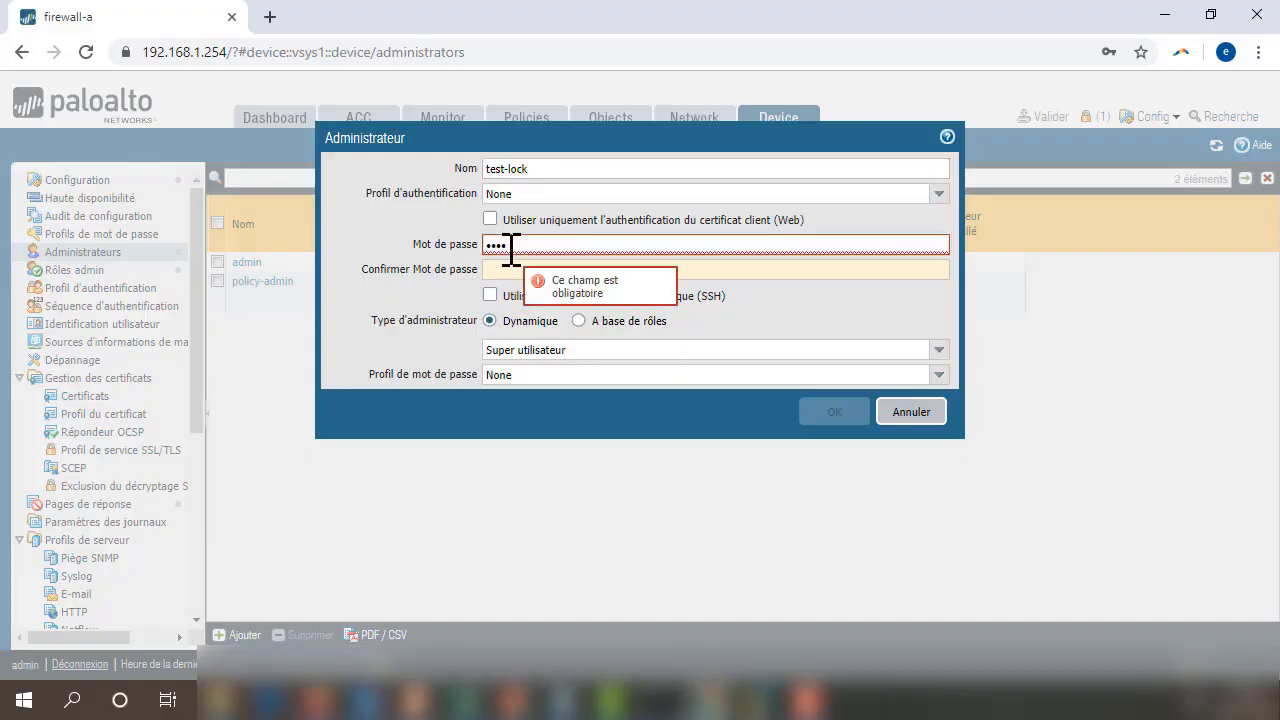
key("Tab")
type("test")
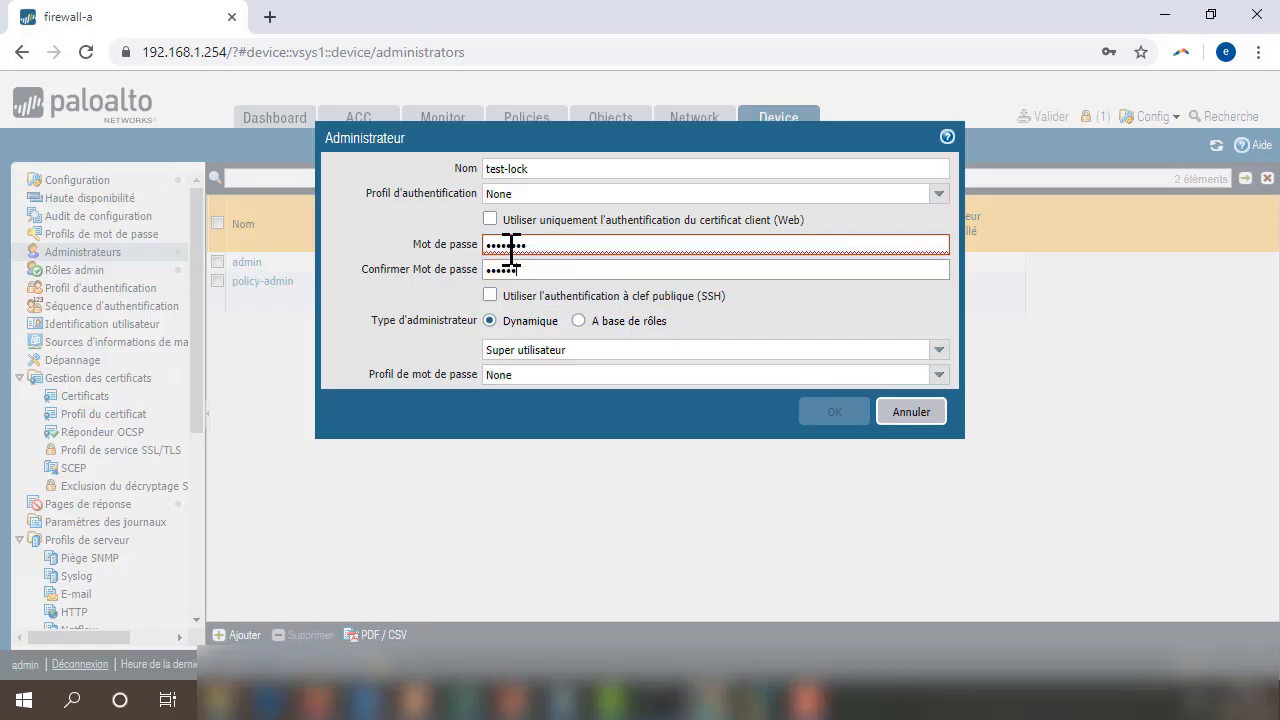
- Make test-lock role-based with the policy-admin-role profile and save it
left_click(579, 321)
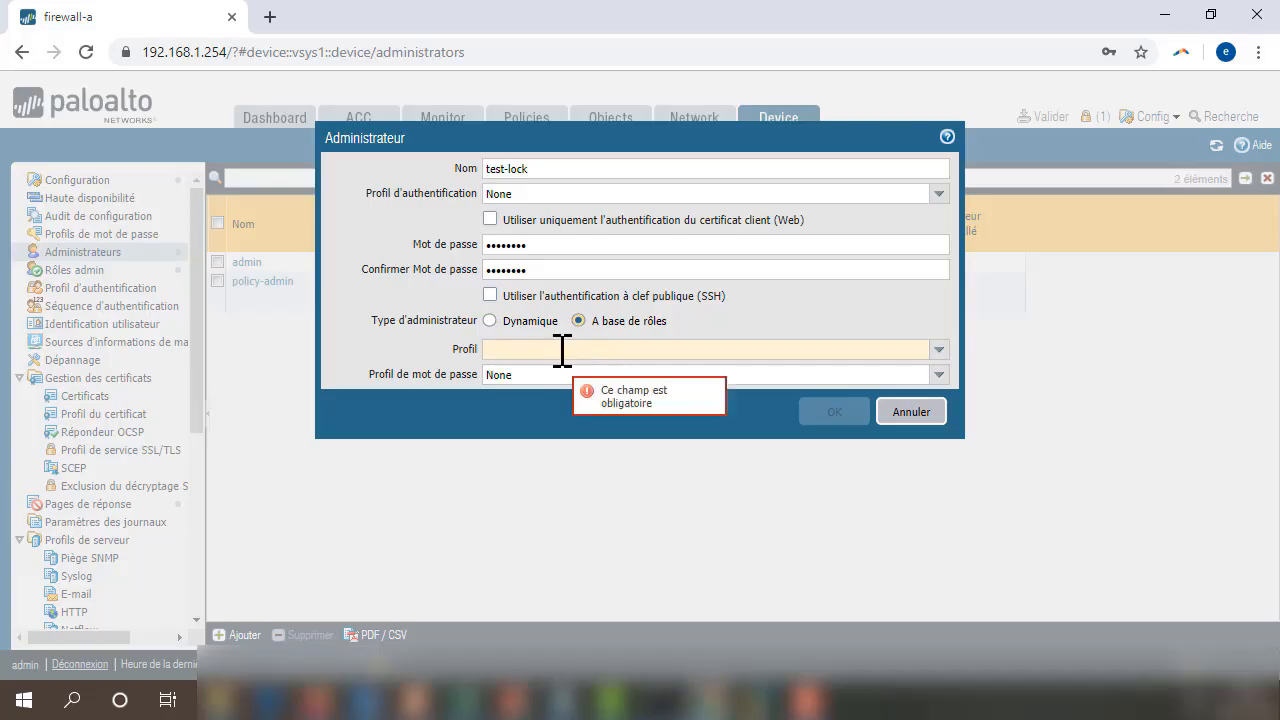
left_click(938, 350)
left_click(560, 408)
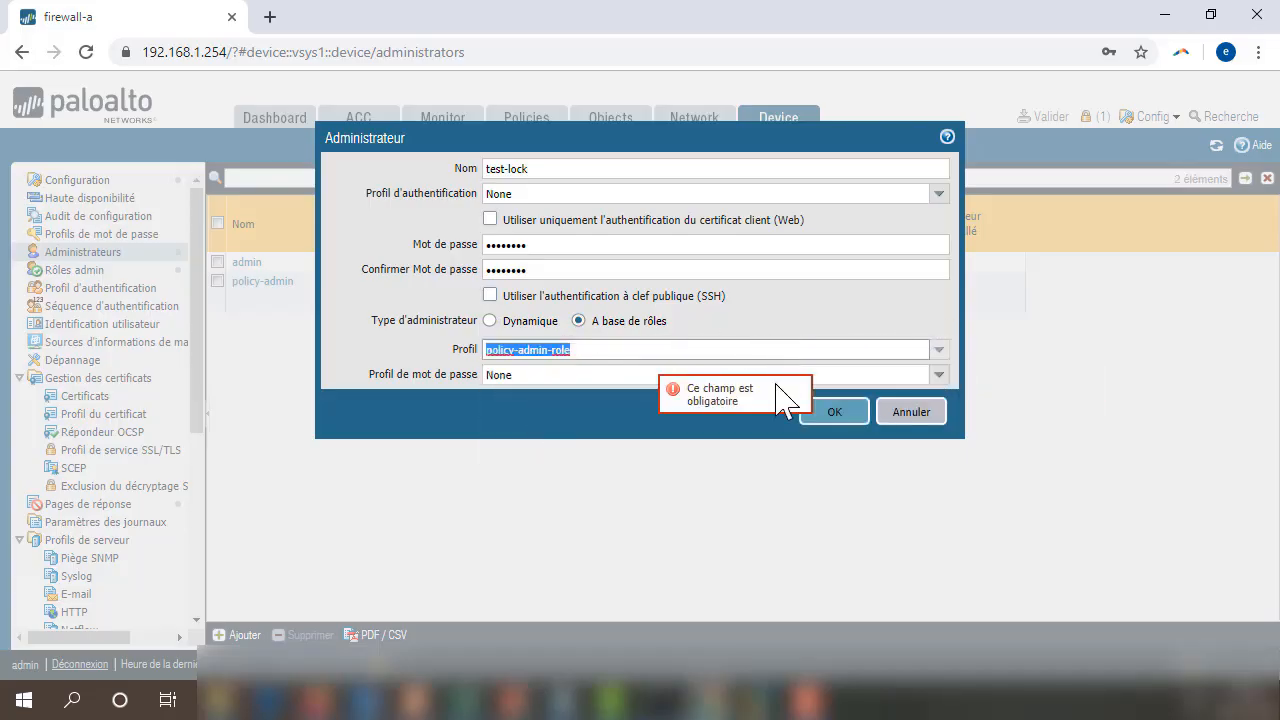
left_click(835, 413)
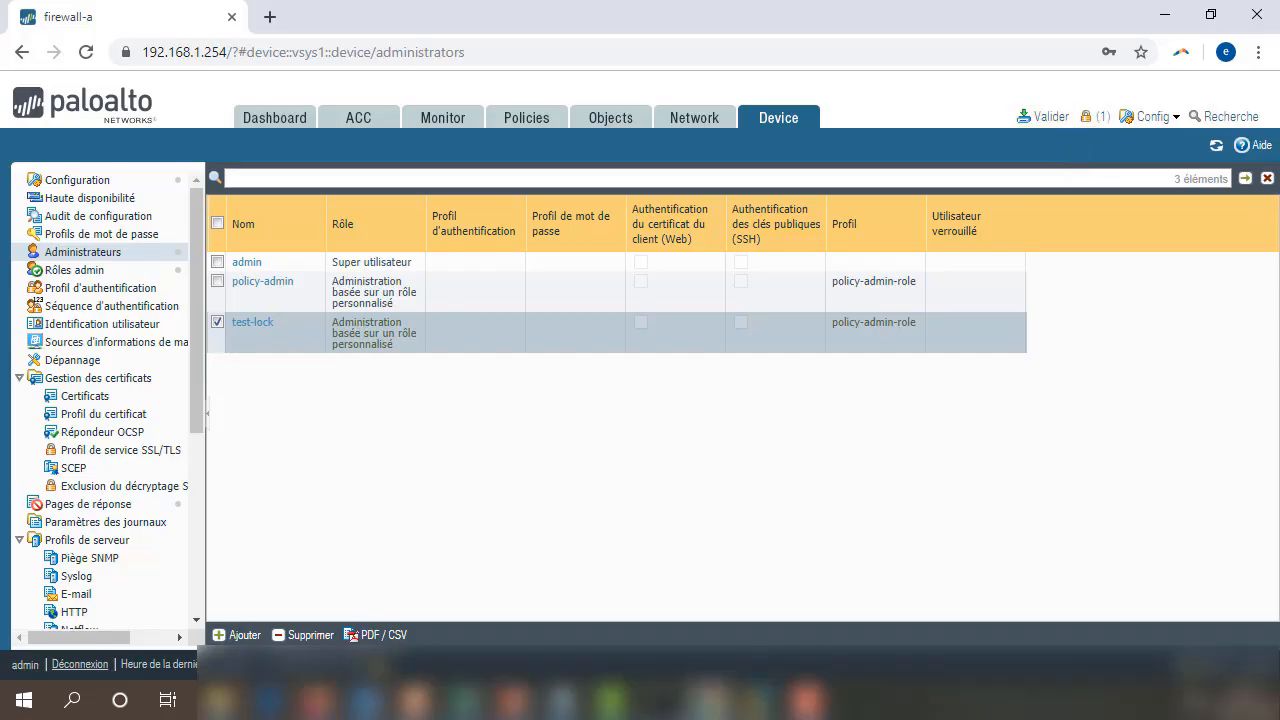
left_click(1058, 120)
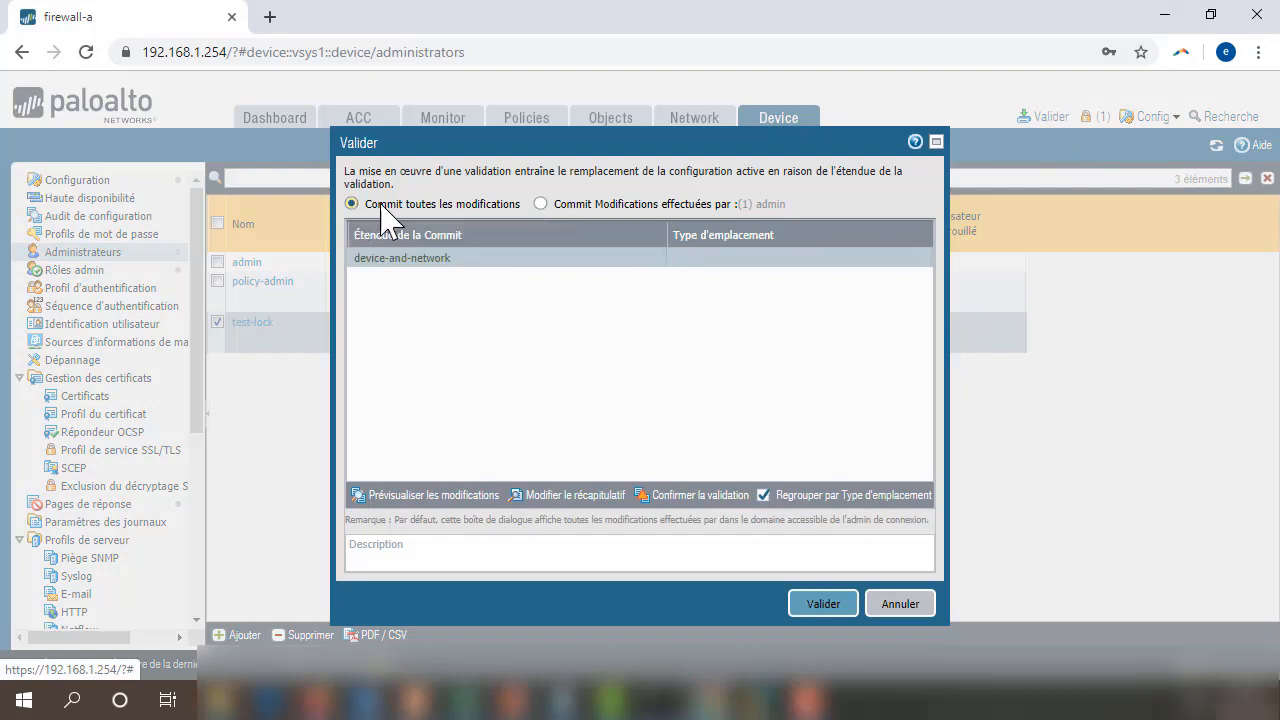
left_click(815, 606)
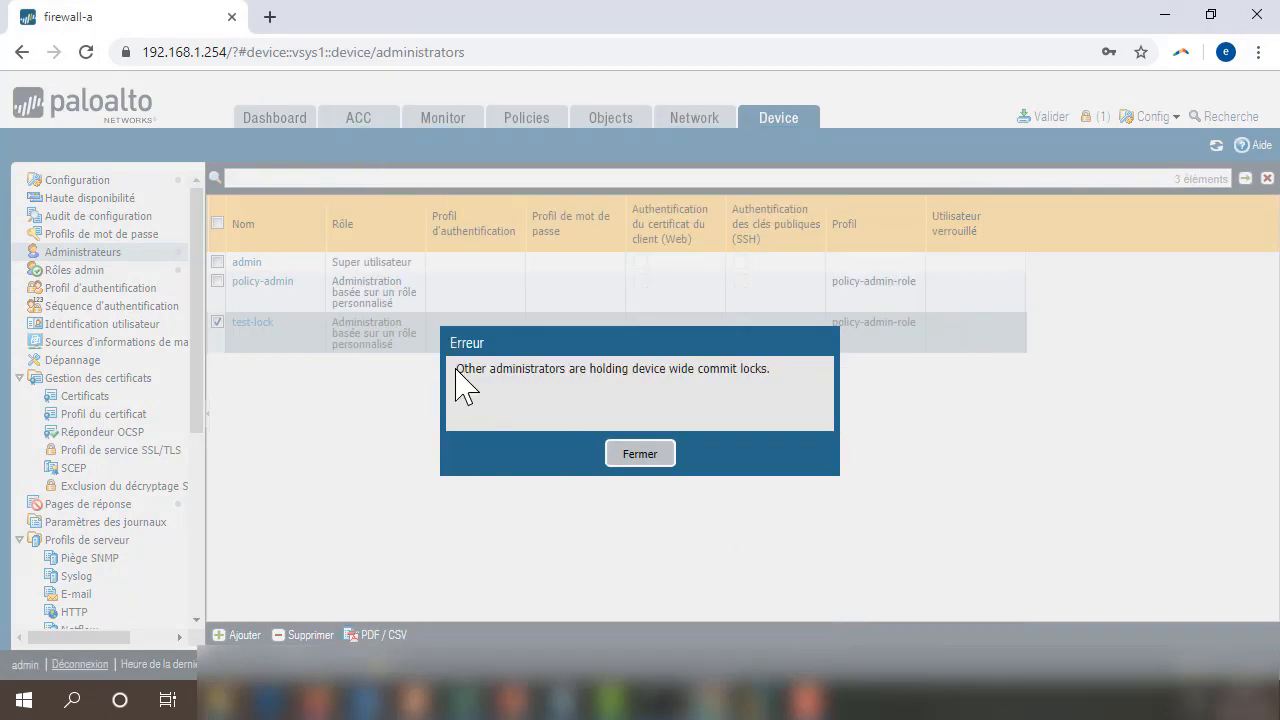
left_click_drag(457, 369, 764, 372)
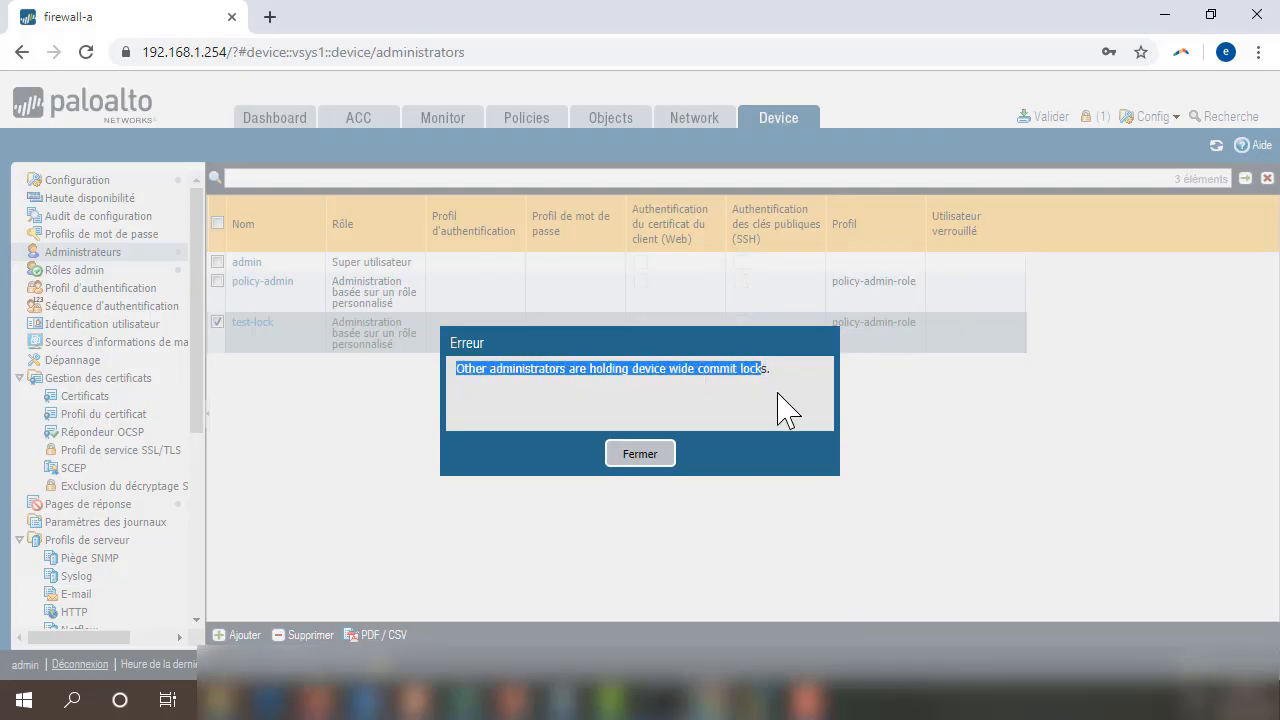
left_click(772, 372)
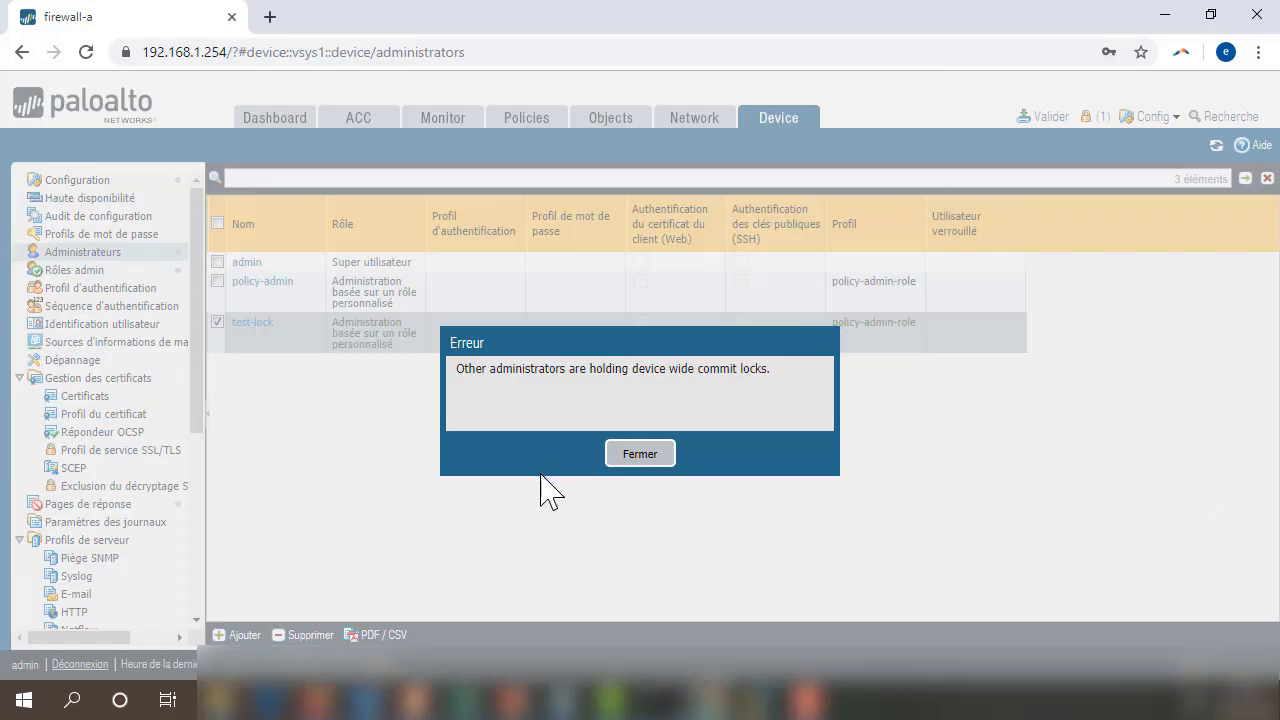
left_click(634, 454)
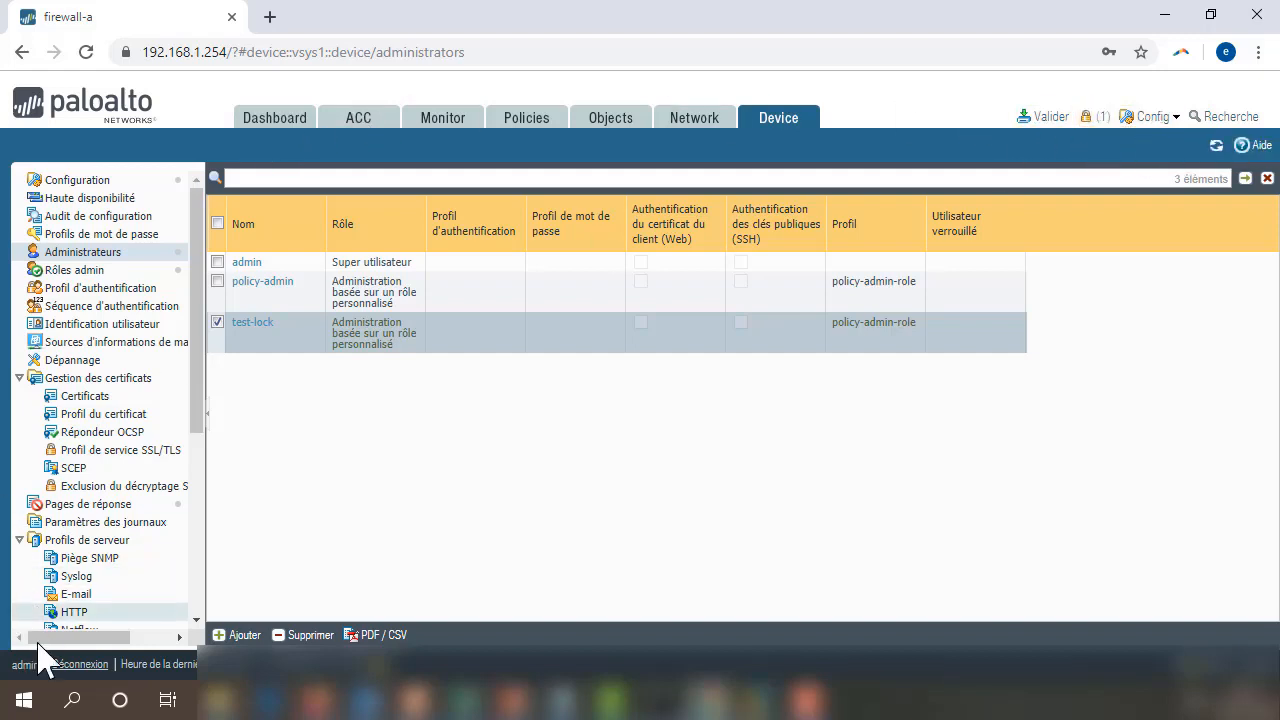
- Remove policy-admin's commit lock from the configuration locks list, leaving no locks
left_click(1100, 120)
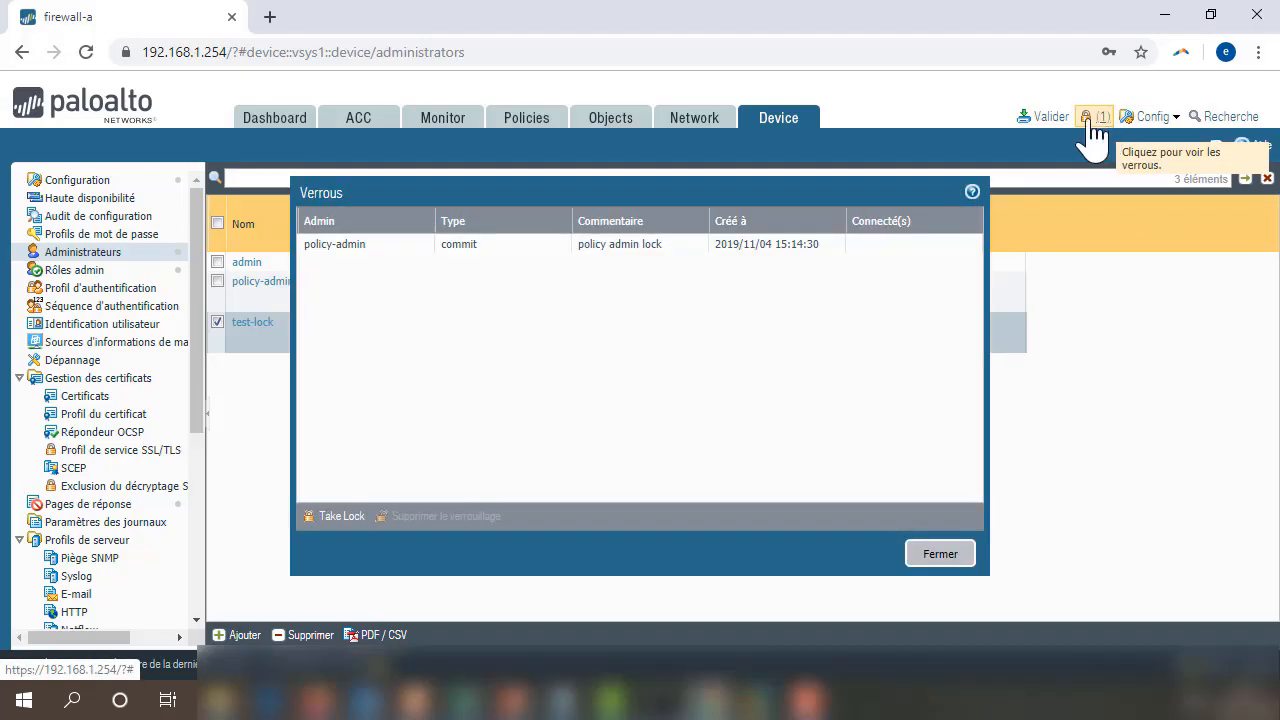
left_click(332, 245)
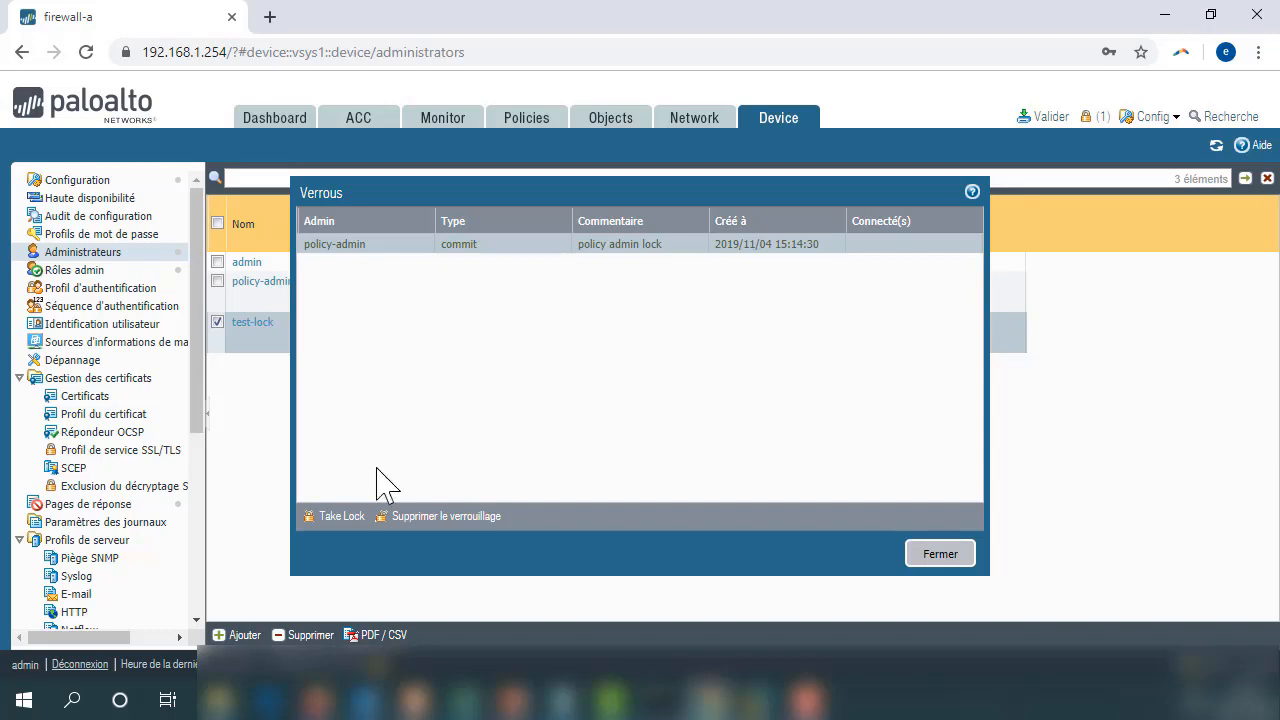
left_click(428, 518)
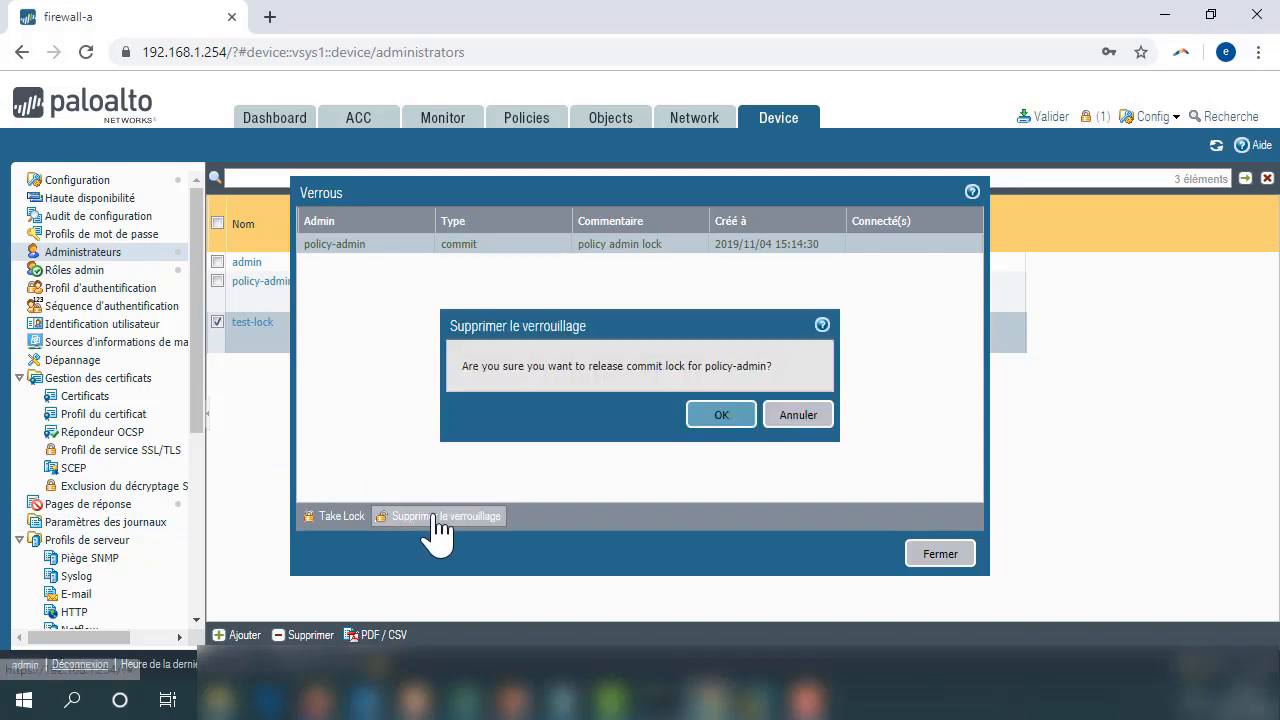
left_click(703, 414)
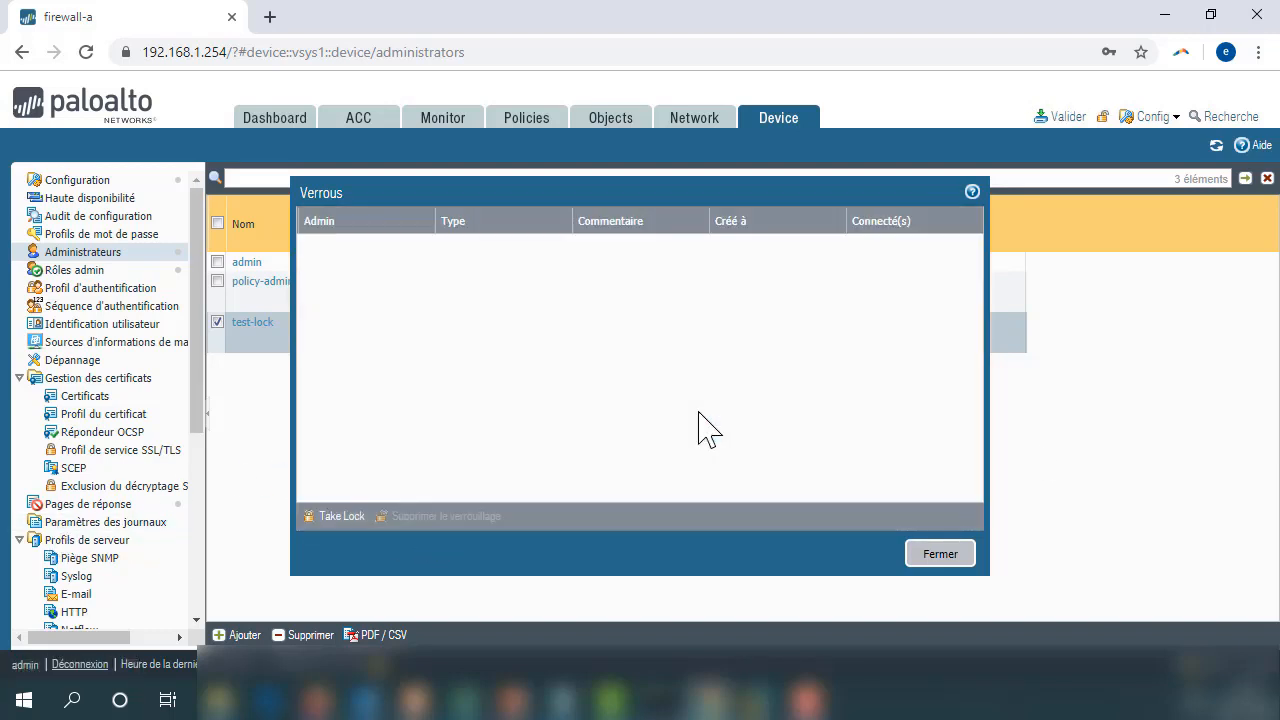
left_click(940, 554)
- Commit all pending changes, close the successful commit status, and deselect test-lock
left_click(1065, 117)
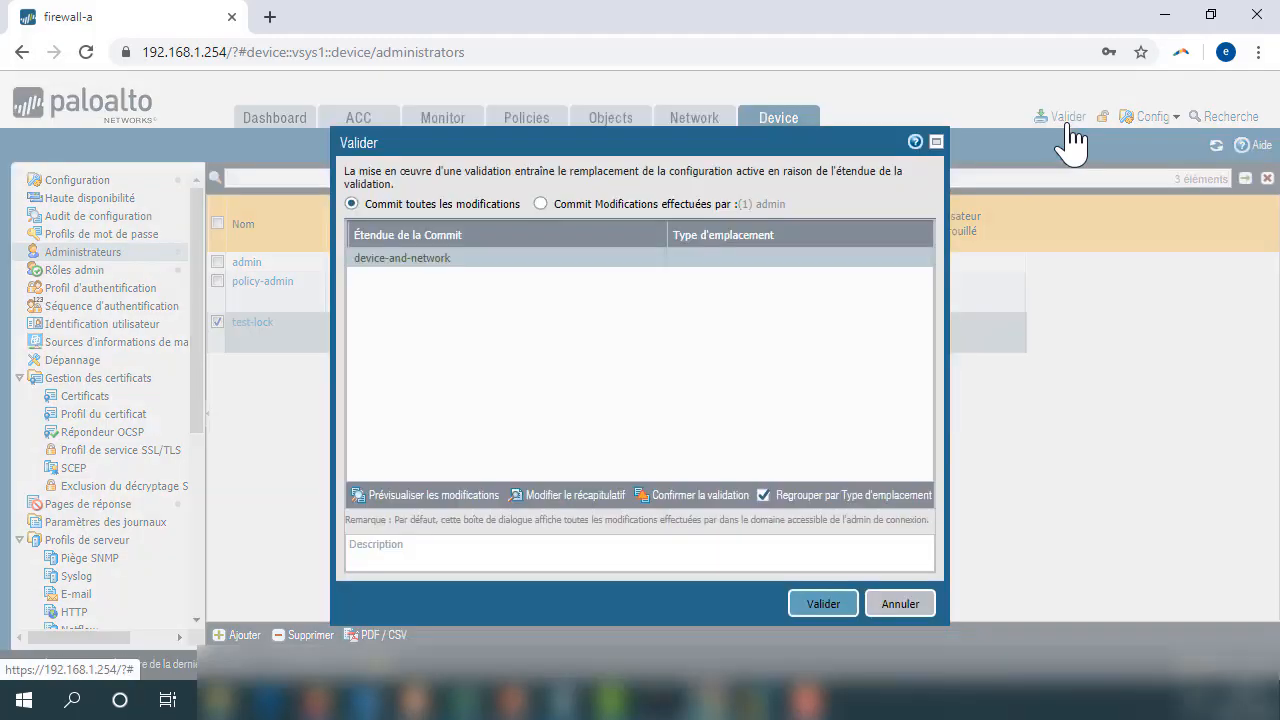
left_click(820, 605)
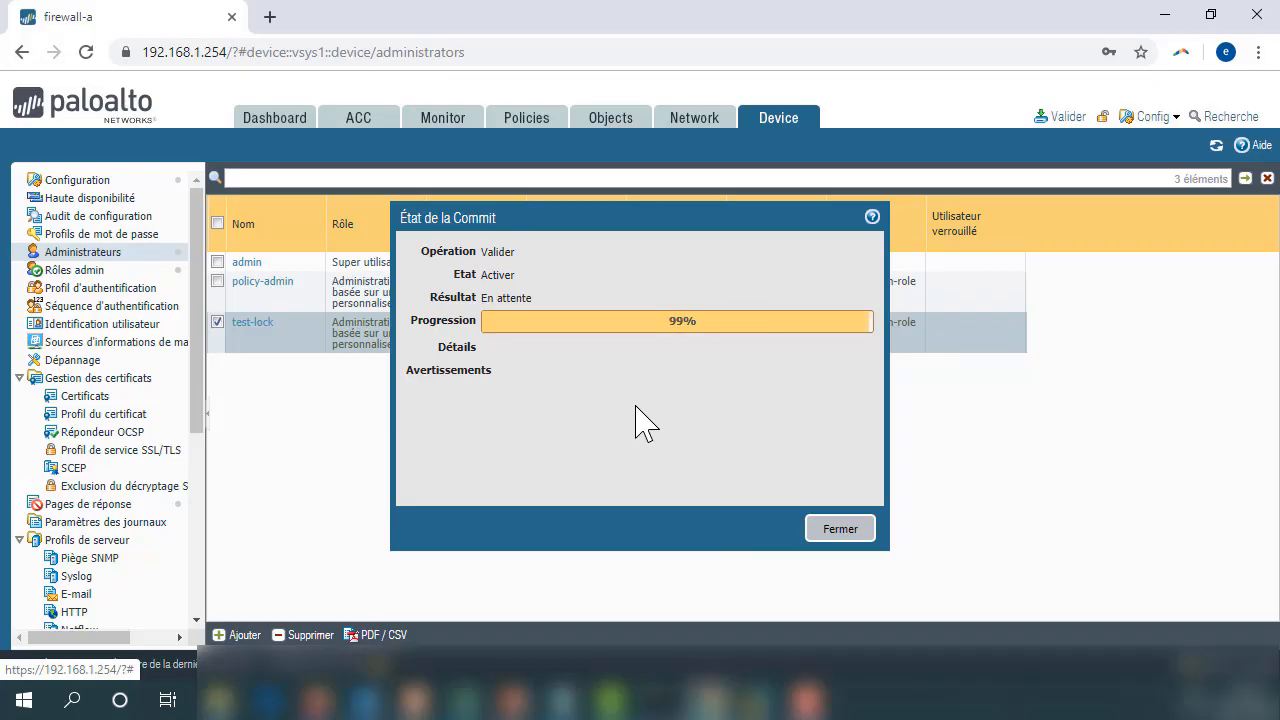
left_click(845, 533)
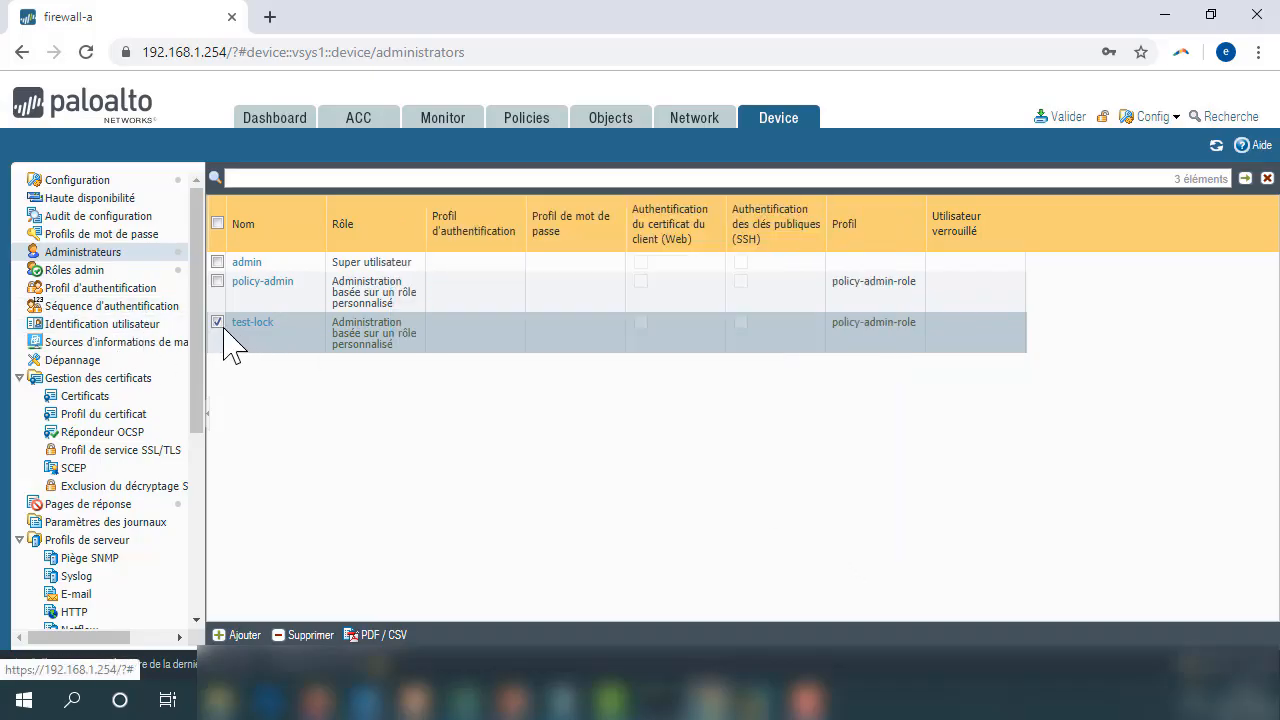
left_click(218, 323)
- Delete the test-lock administrator, confirm, and commit the deletion
left_click(218, 323)
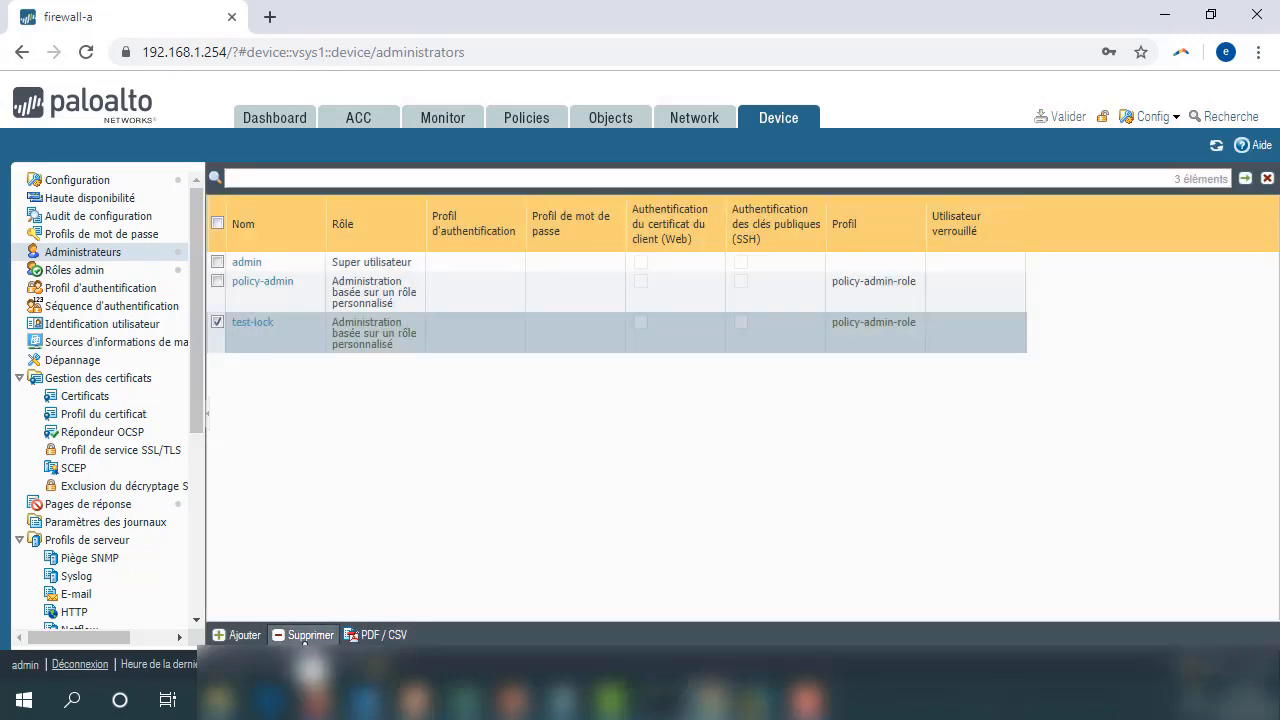
left_click(305, 636)
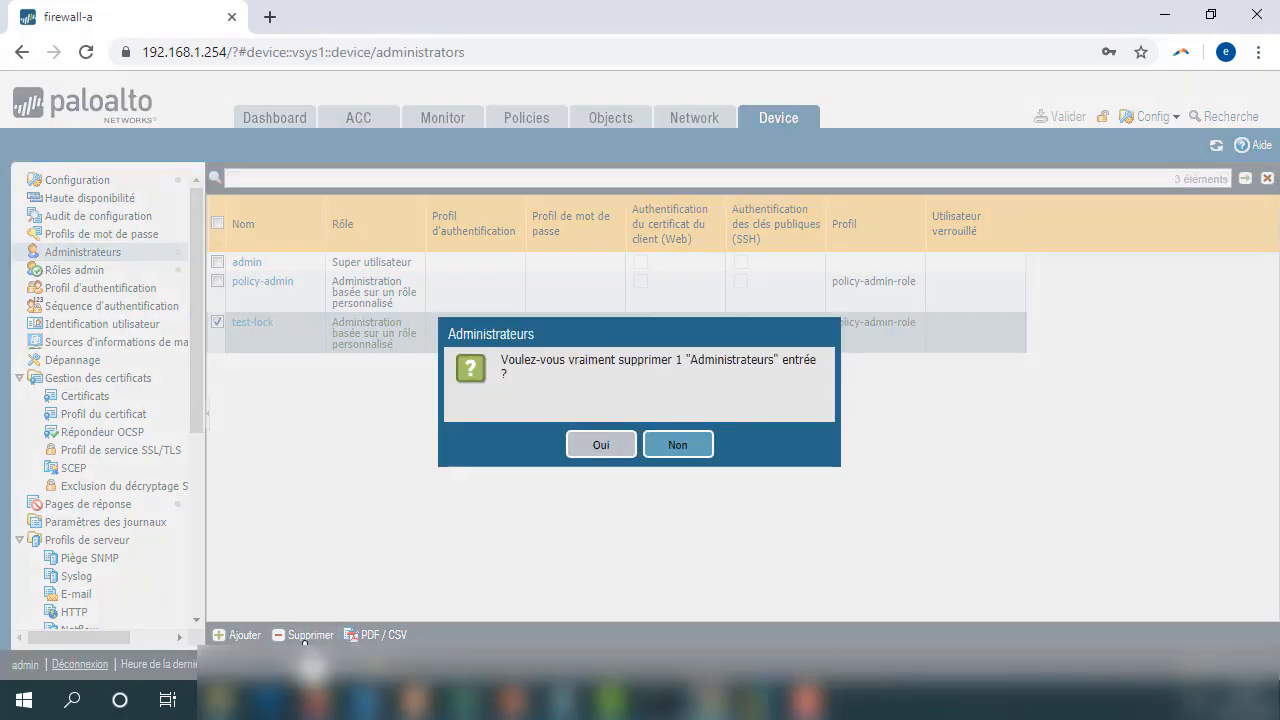
left_click(604, 442)
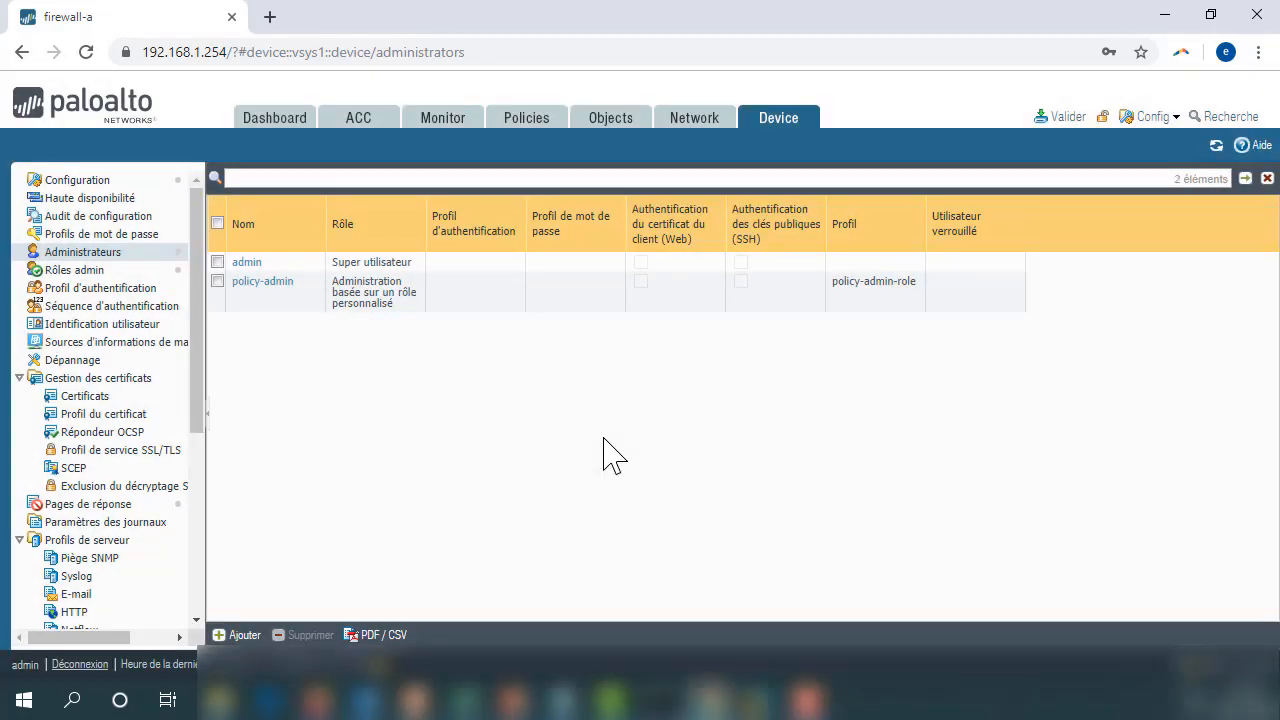
left_click(1060, 120)
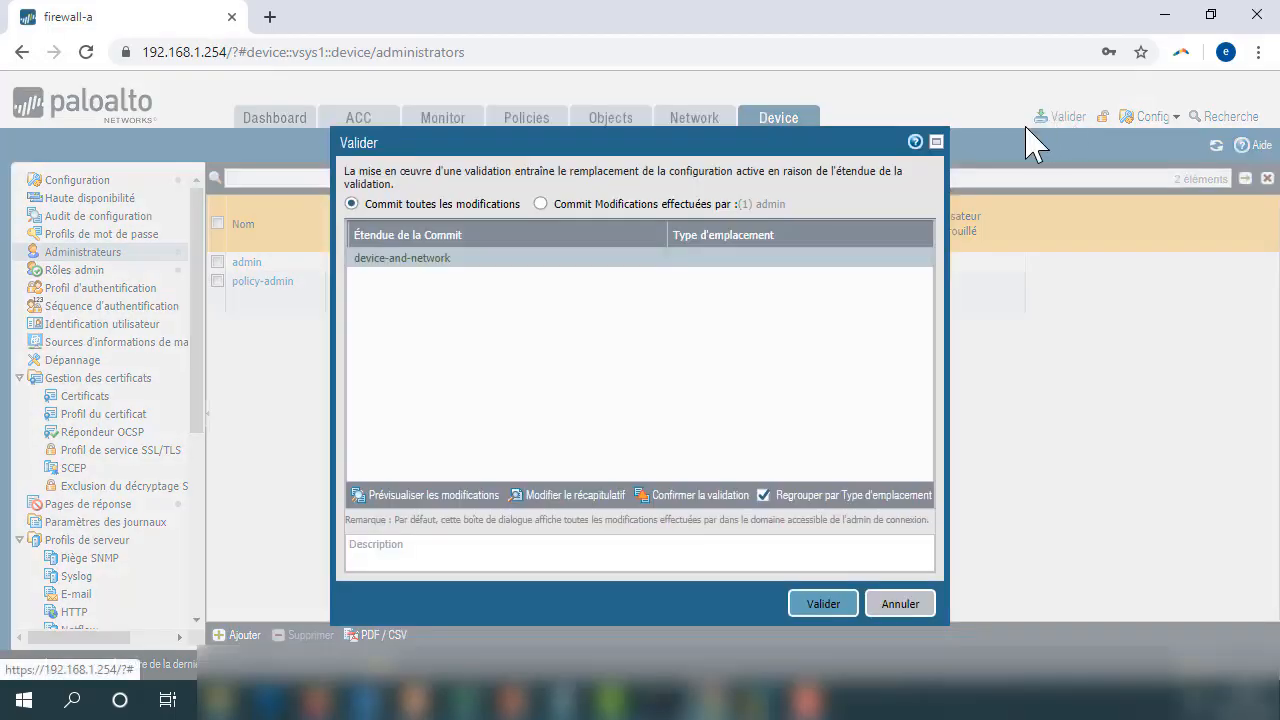
left_click(820, 604)
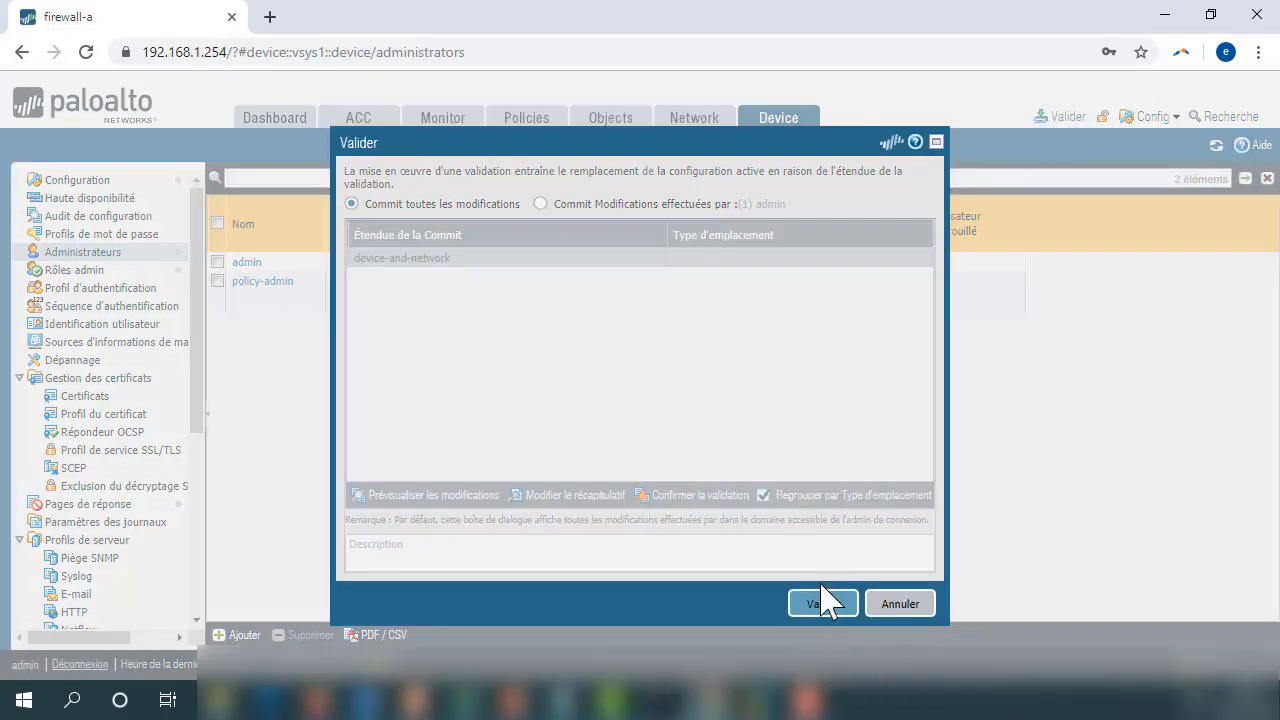